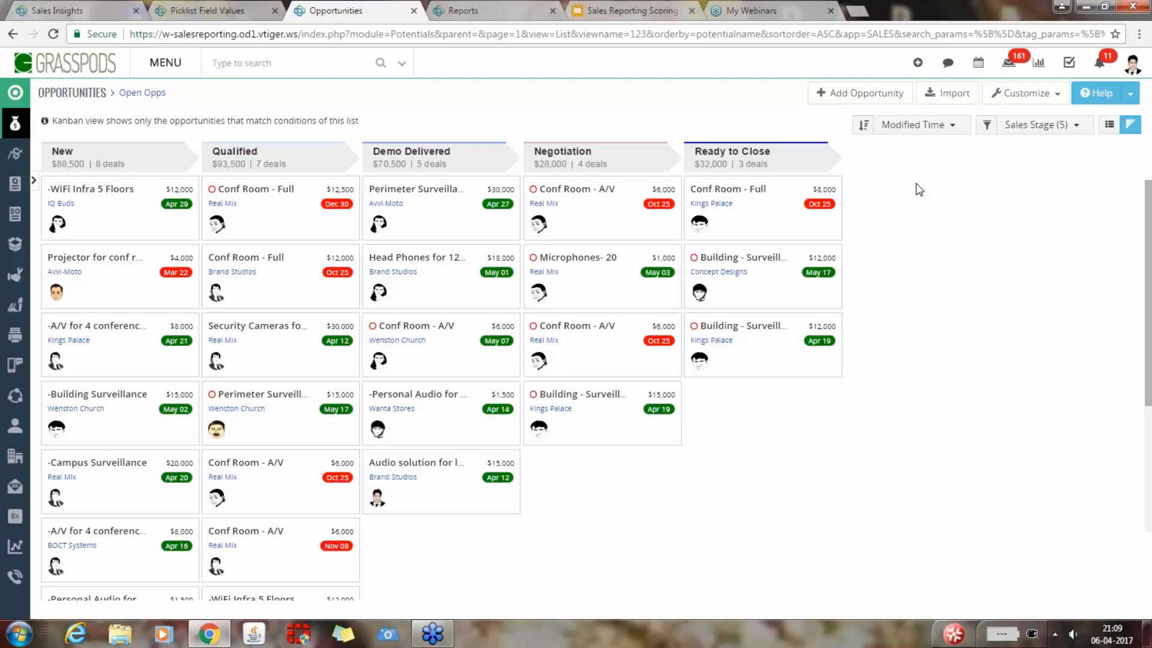
- Review the Sales Stage picklist values configured for the Opportunities module
left_click(217, 5)
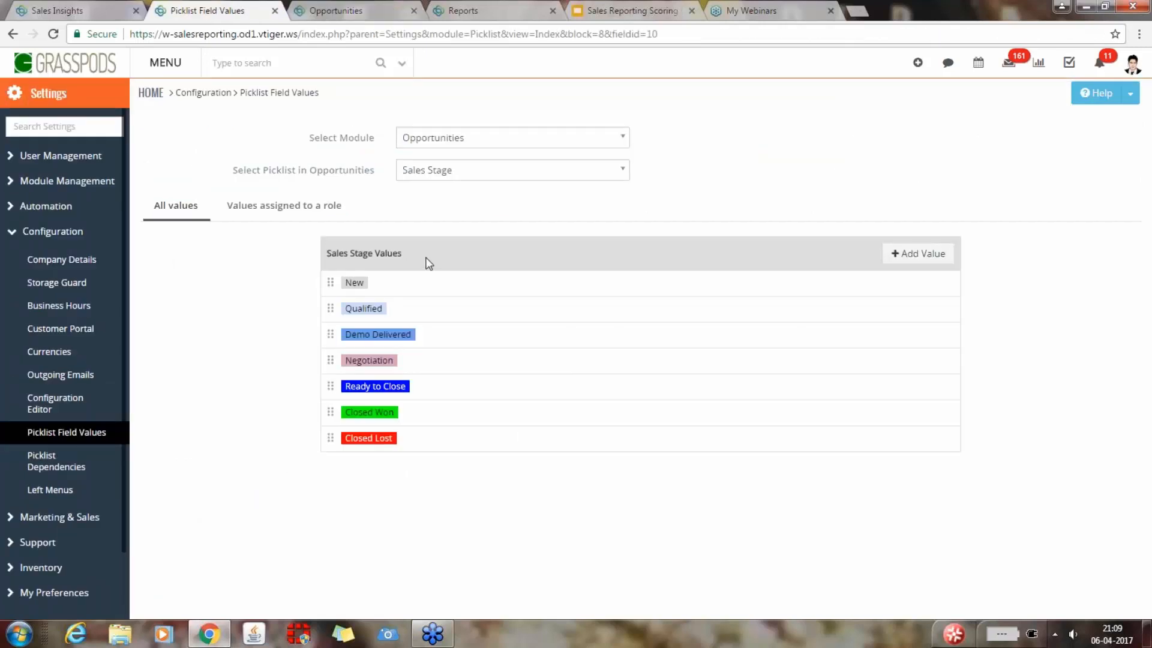
mouse_move(407, 283)
mouse_move(464, 333)
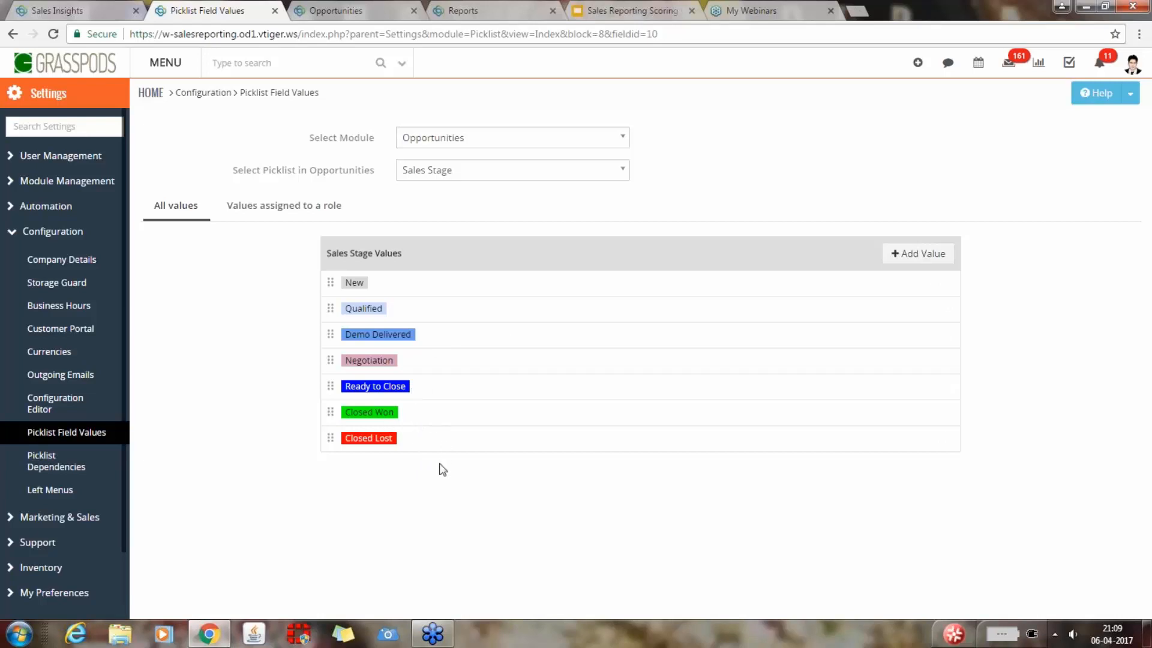
- Examine the deal cards on the Opportunities Kanban board, including the WiFi Infra 5 Floors card and the idle markers under Ready to Close
left_click(346, 12)
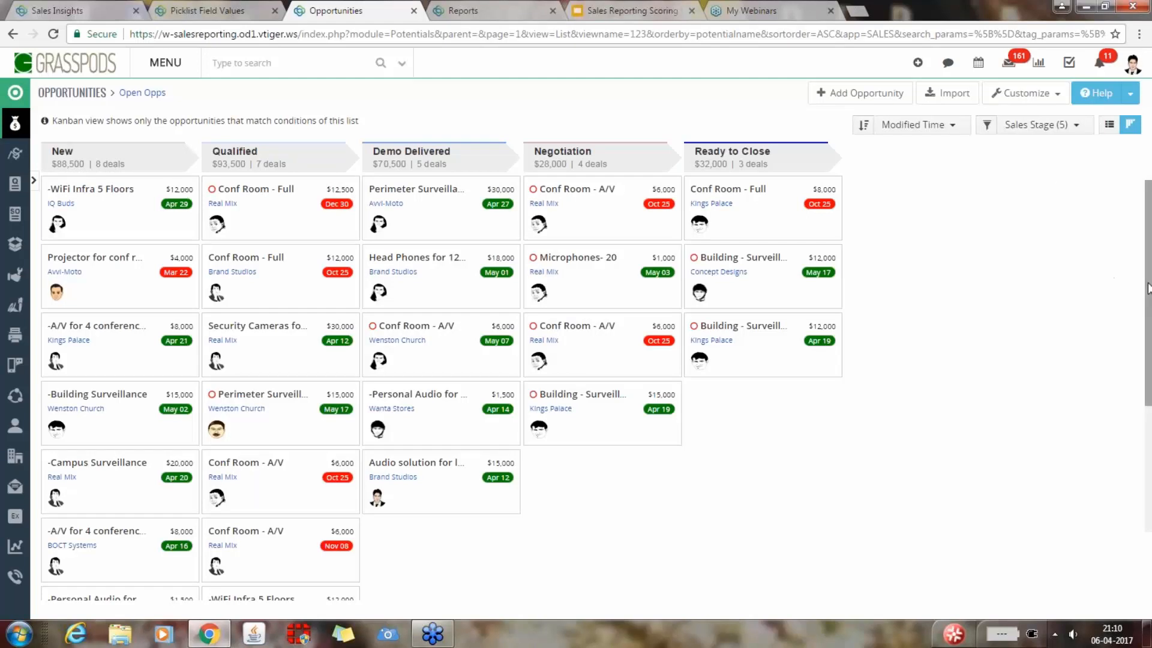
scroll(1146, 291, "down", 1)
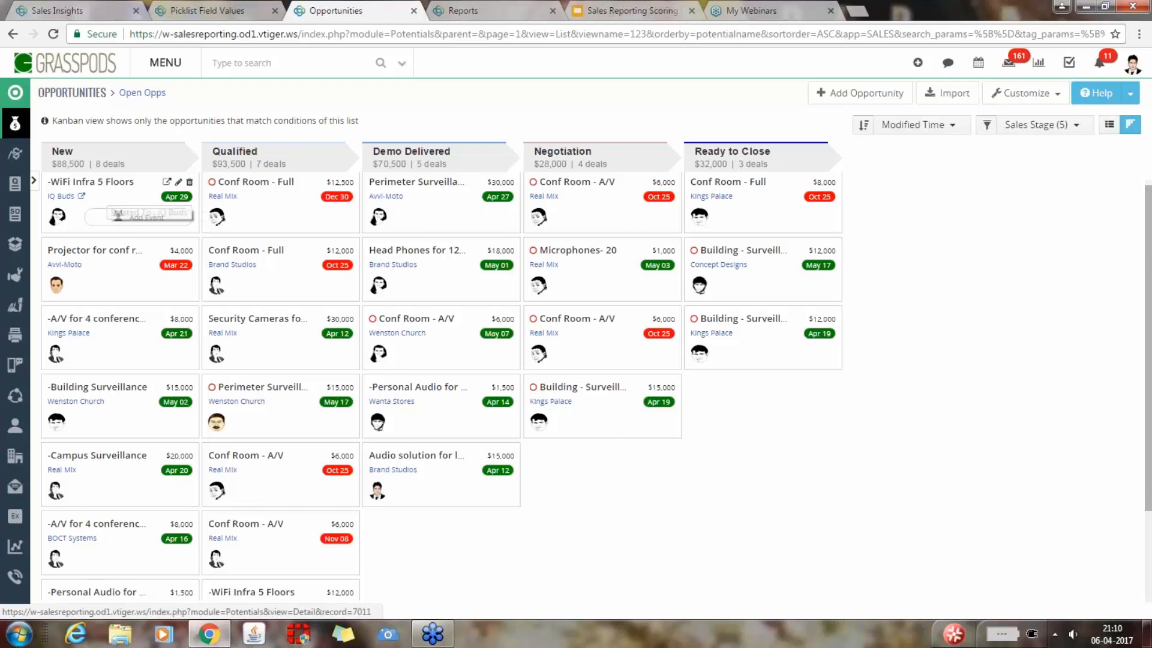
mouse_move(61, 222)
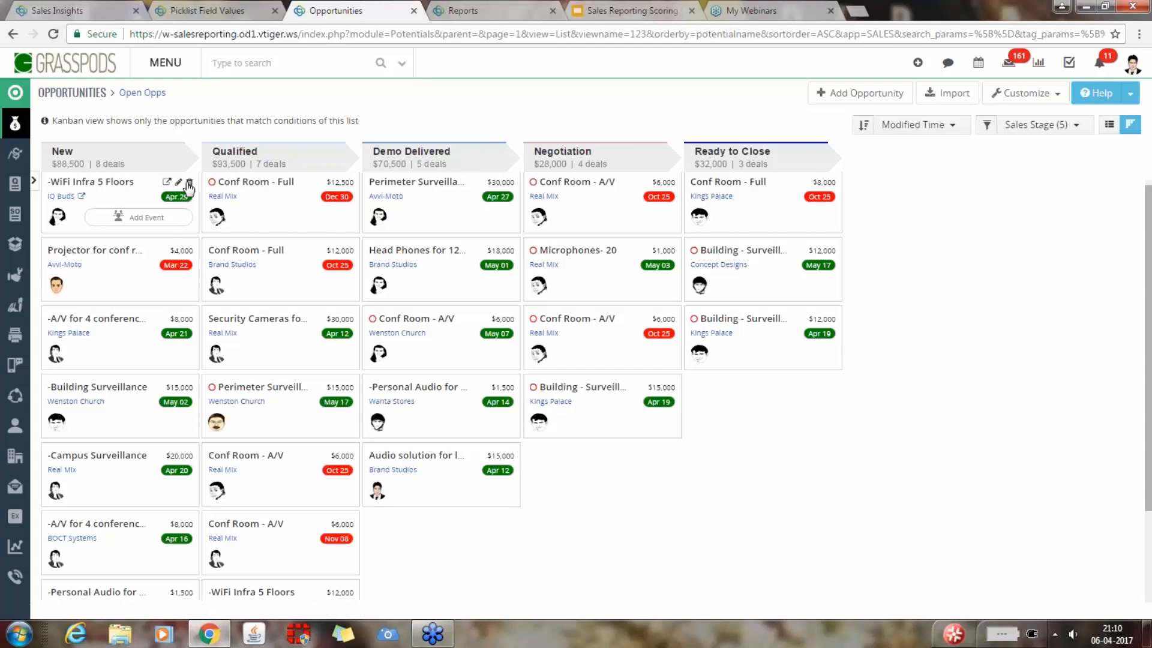
mouse_move(130, 201)
left_mouse_down()
mouse_move(237, 231)
mouse_move(123, 181)
left_mouse_up()
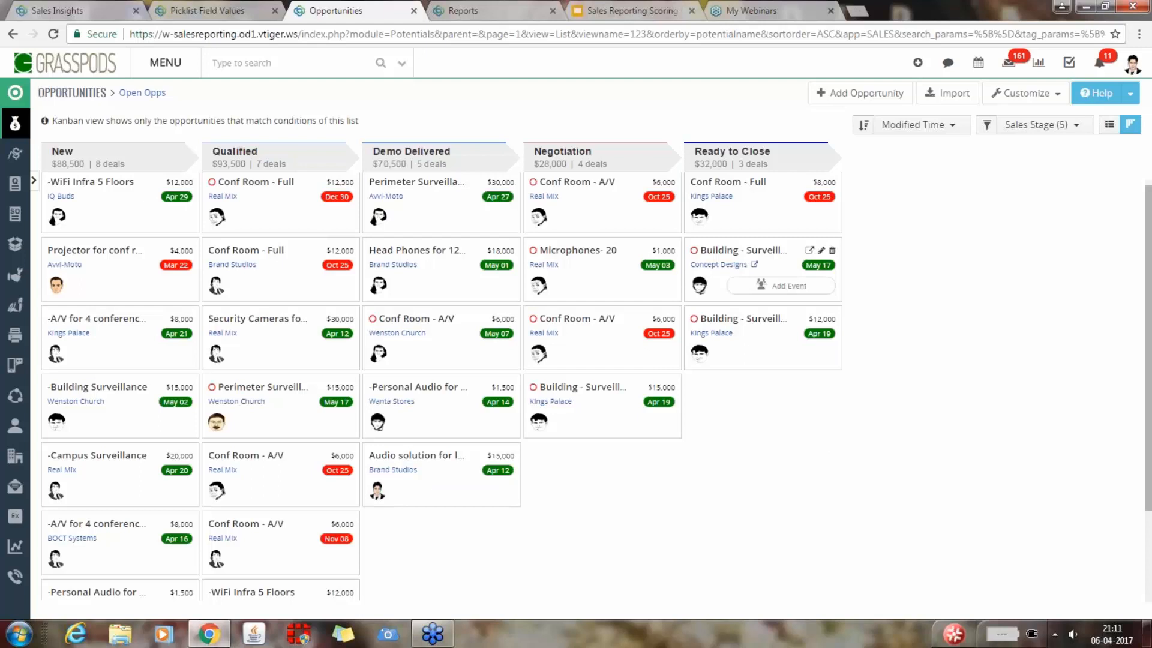
mouse_move(694, 254)
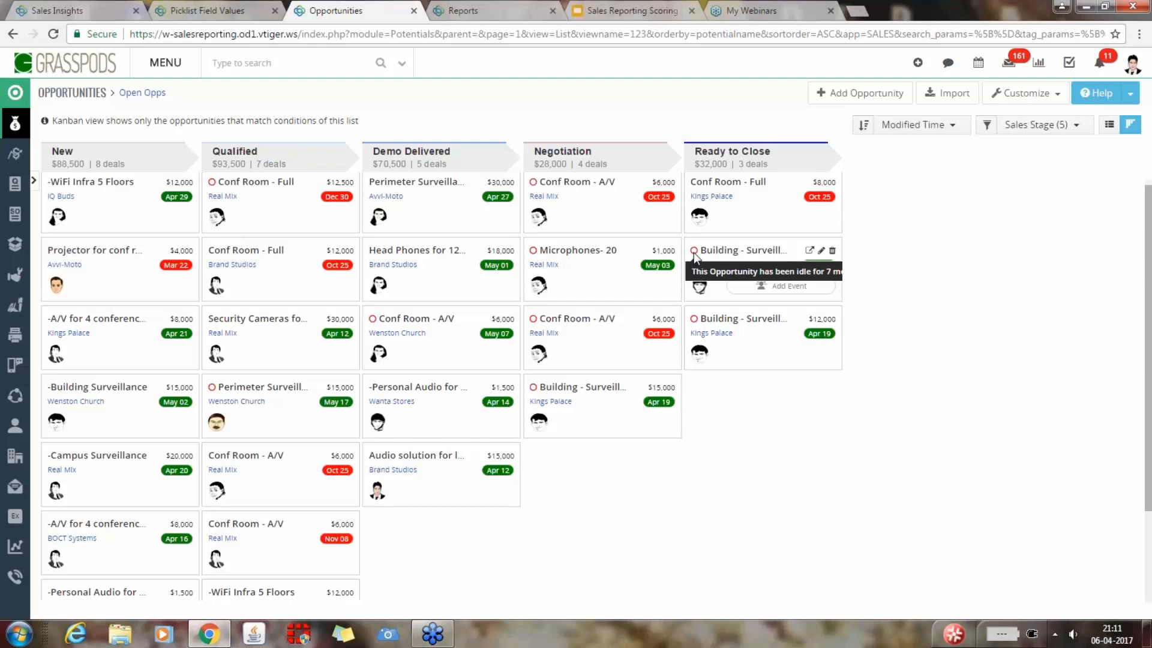
mouse_move(694, 322)
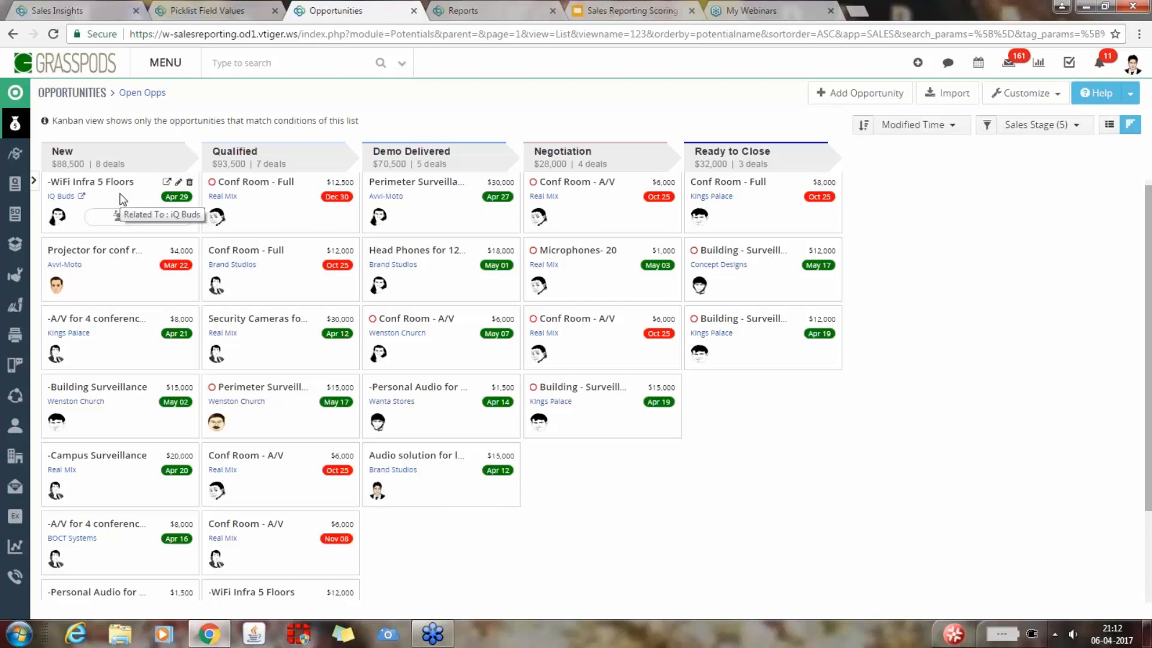
- Find the Region picklist in the Opportunities field layout and enable it for the record header view
left_click(1054, 96)
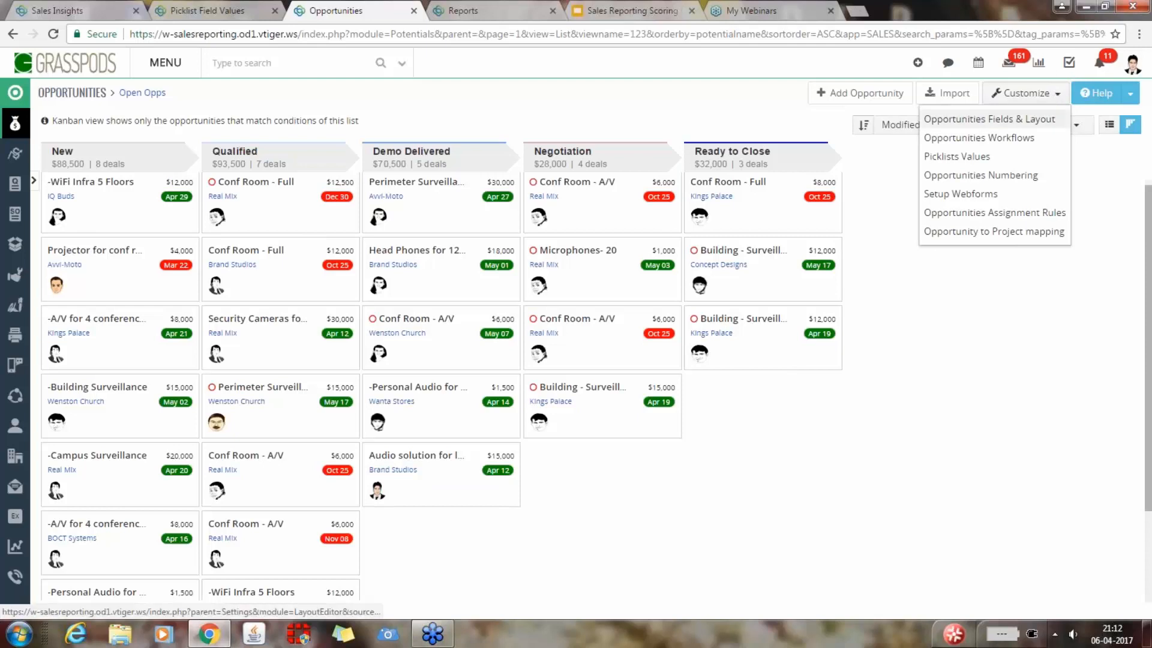
left_click(1051, 119)
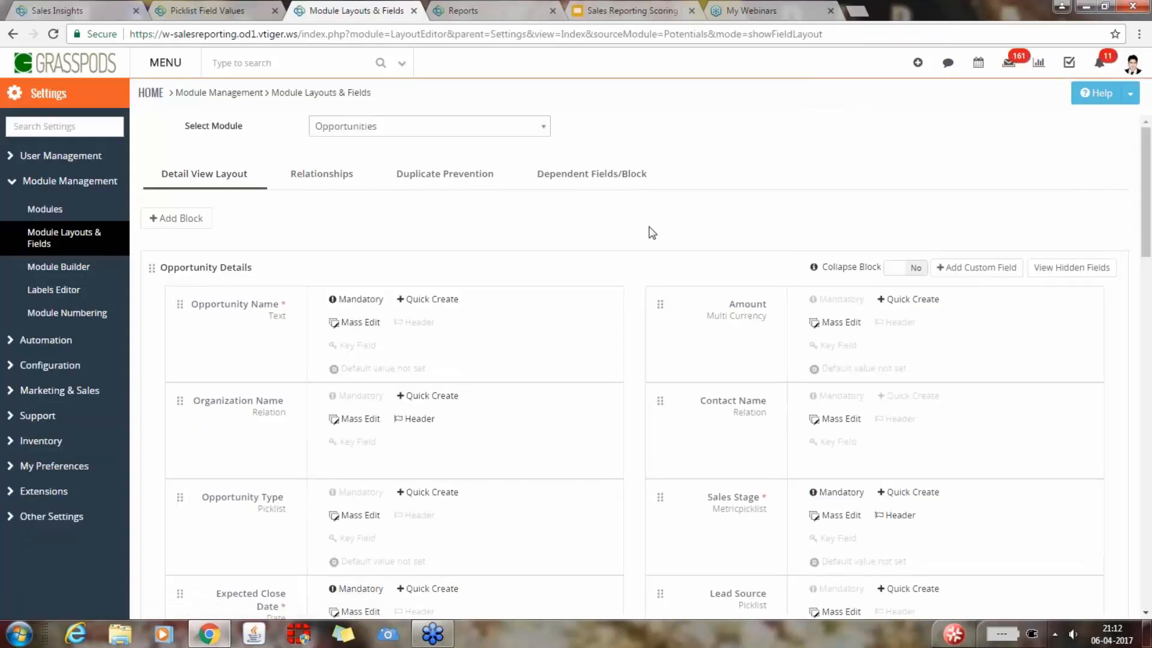
key("ctrl+f")
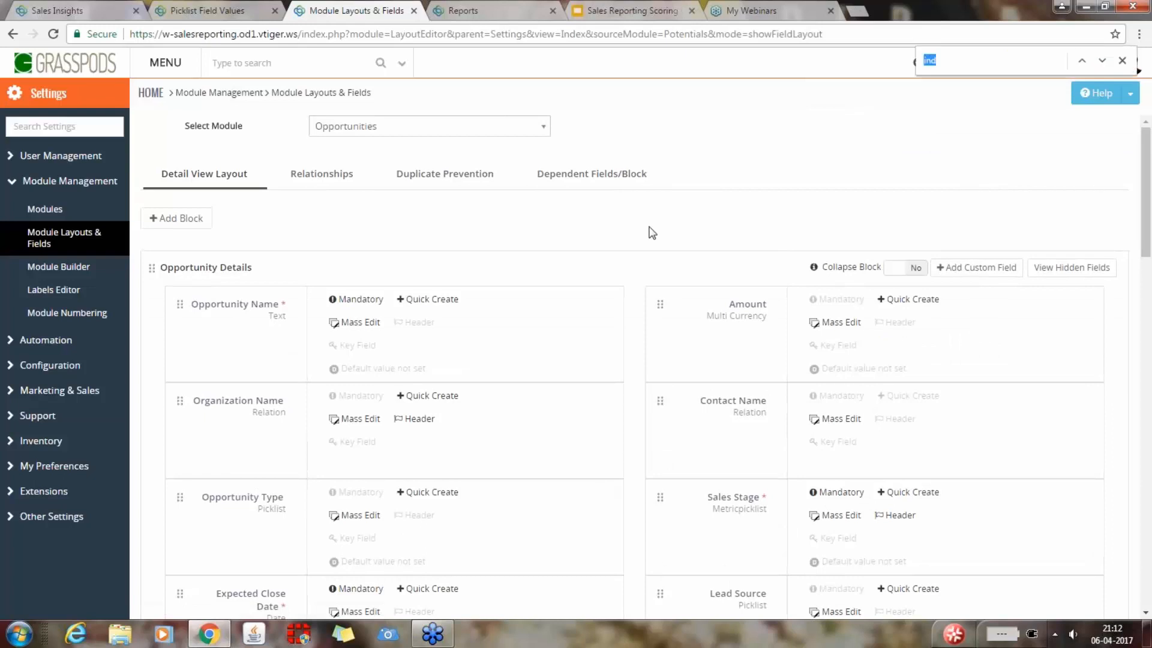
type("region")
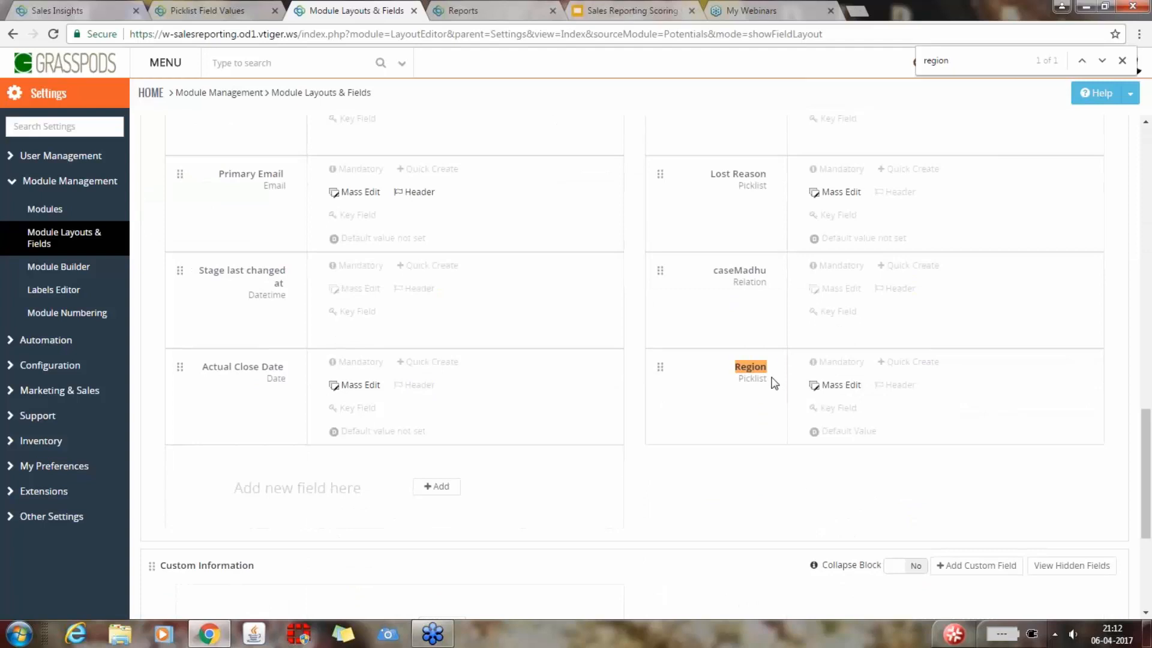
left_click(899, 393)
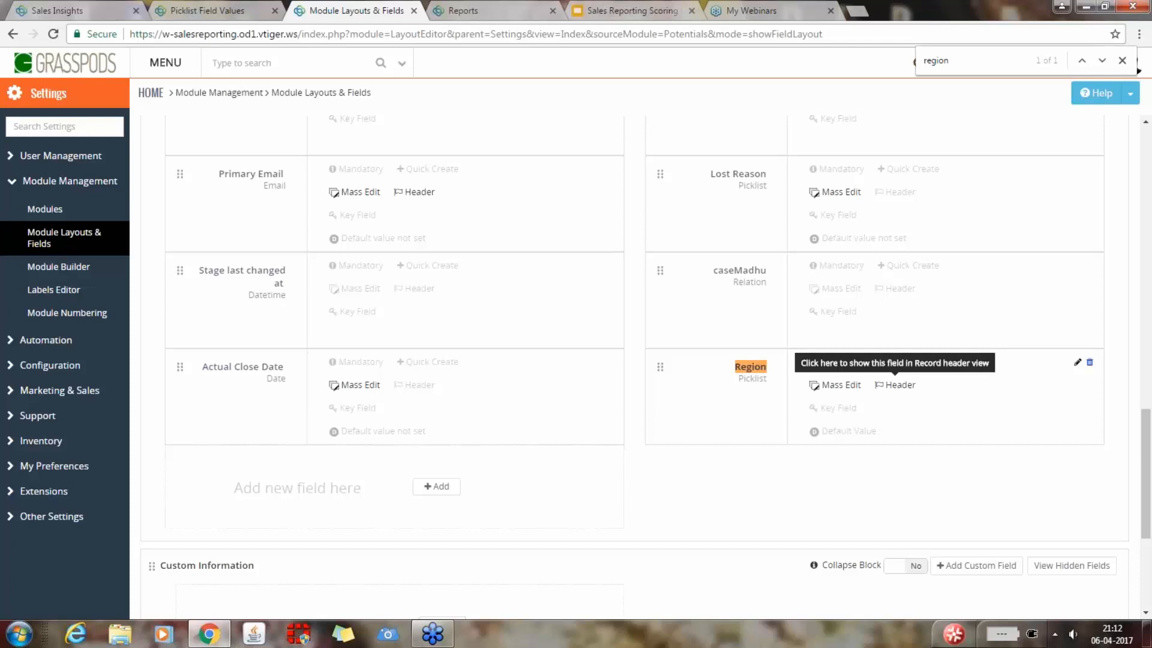
left_click(909, 389)
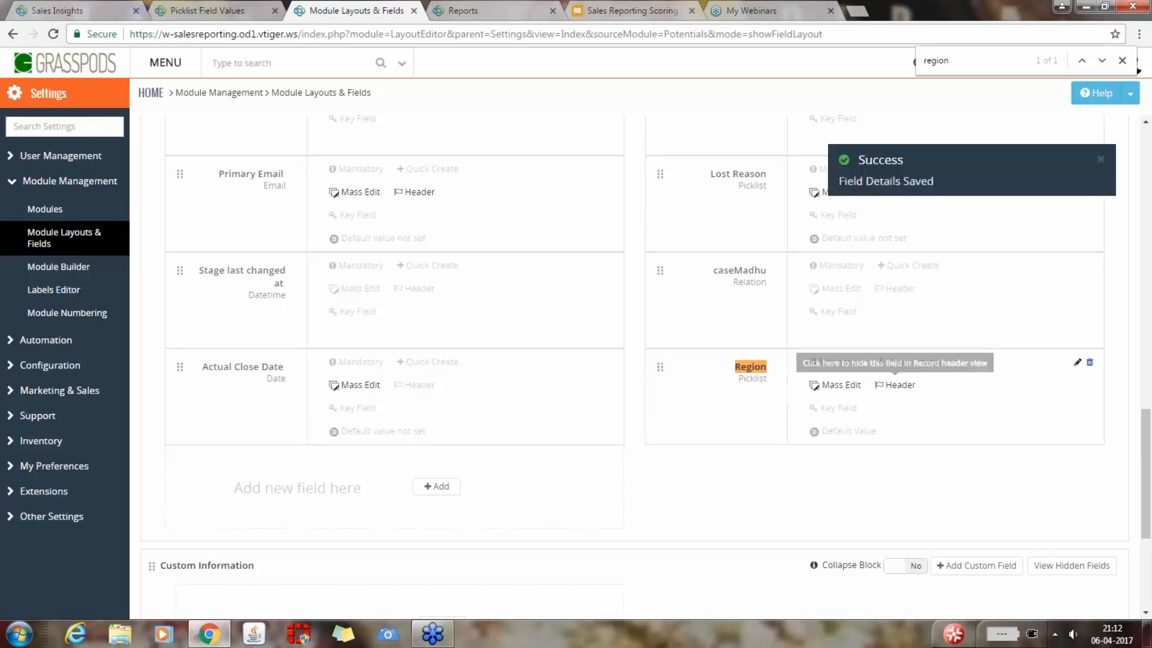
- Return to the Opportunities Kanban board and look through the deal cards in all sales stages, including their regions
left_click(166, 70)
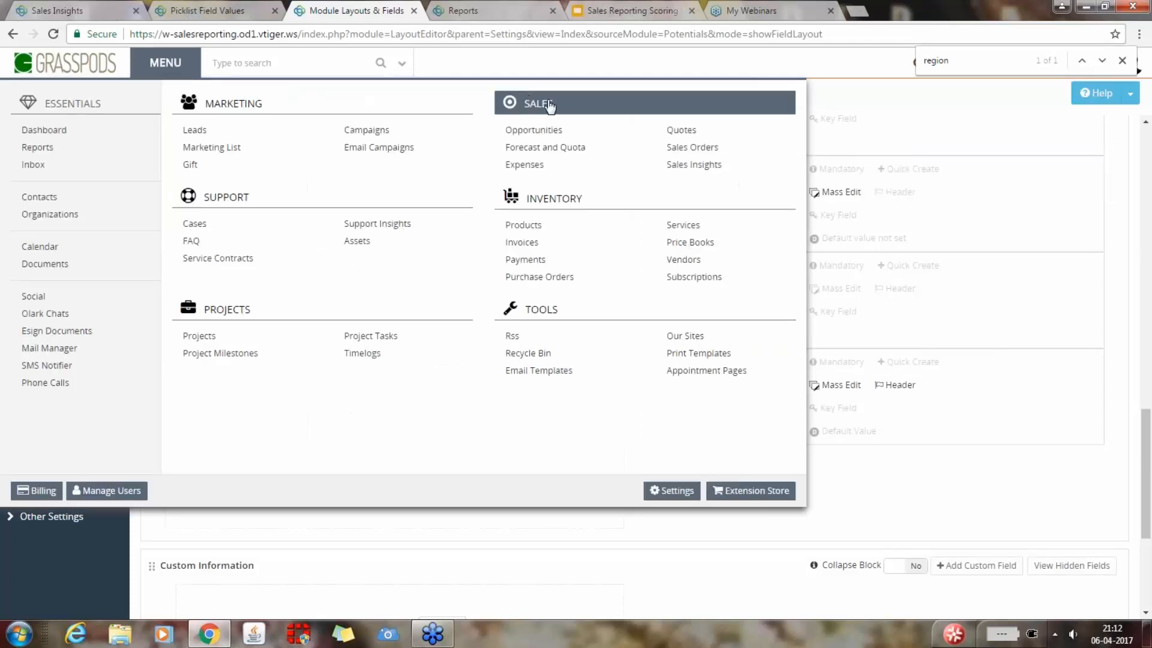
left_click(544, 131)
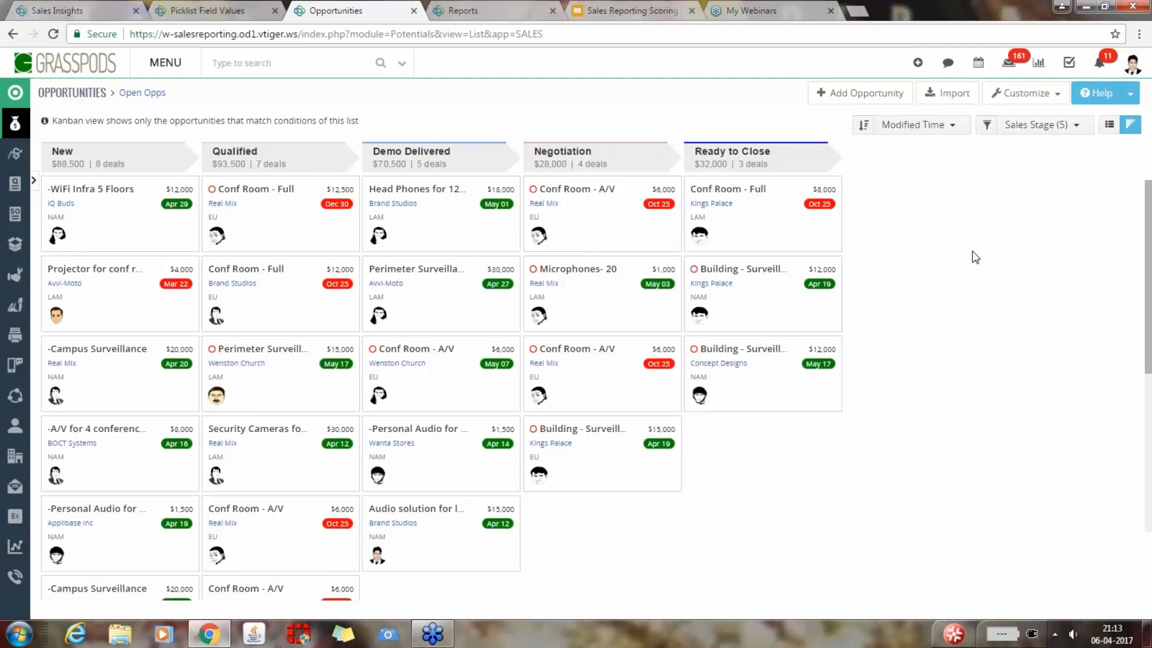
left_click_drag(1147, 349, 1149, 321)
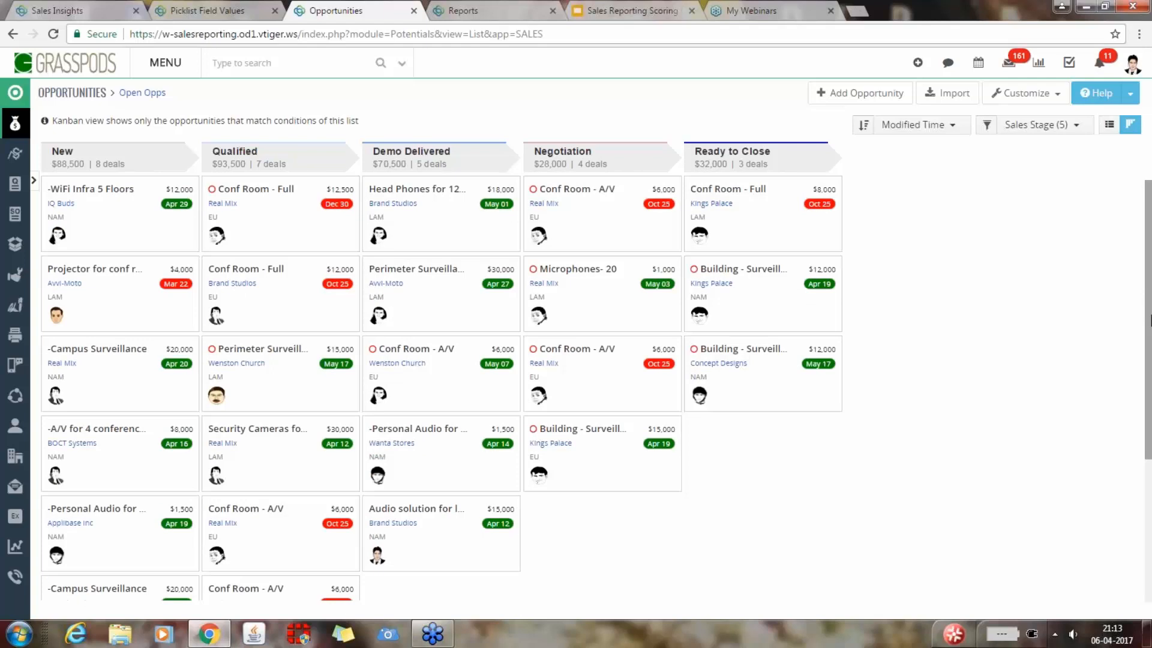
left_click_drag(1149, 313, 1149, 401)
scroll(964, 408, "up", 2)
left_click_drag(1146, 394, 1148, 546)
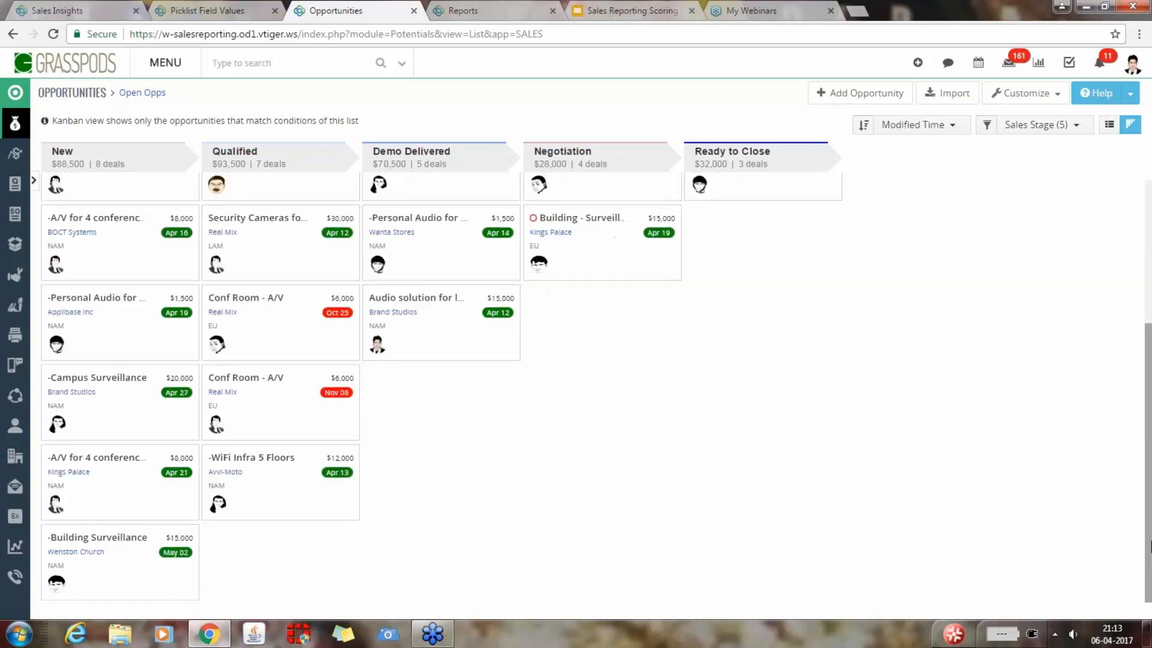
left_click_drag(1148, 585, 1149, 363)
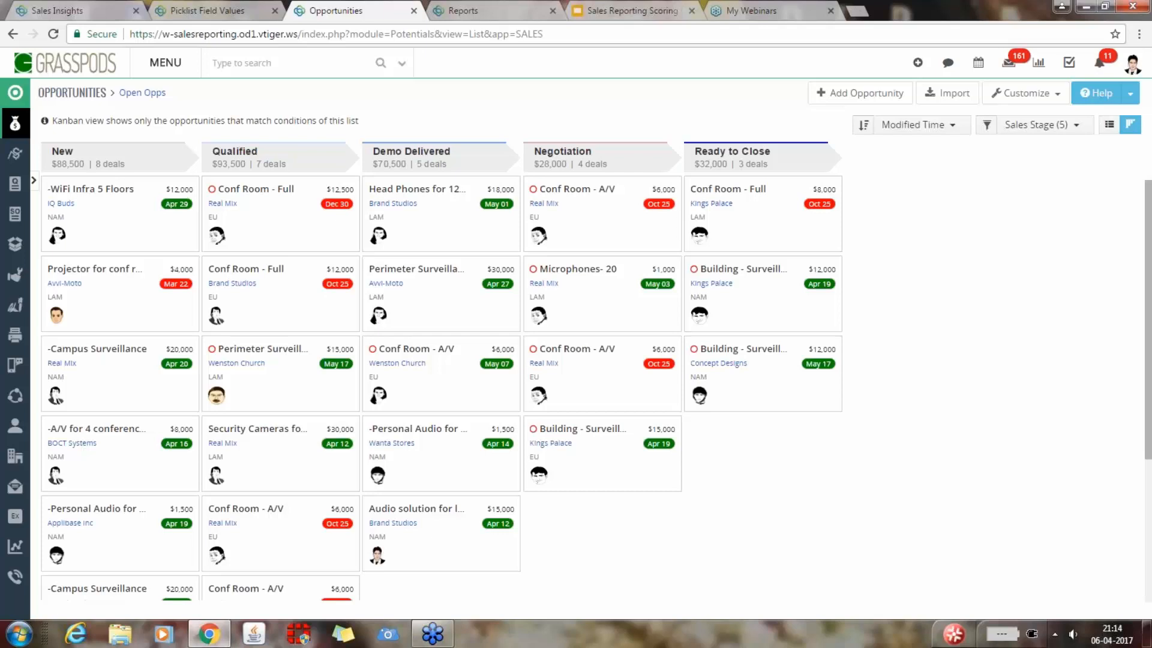
- Switch to the Sales Reporting Scoring Webinar slides, present from the Kanban view slide through the pivot reports slide, and exit the slideshow
left_click(629, 10)
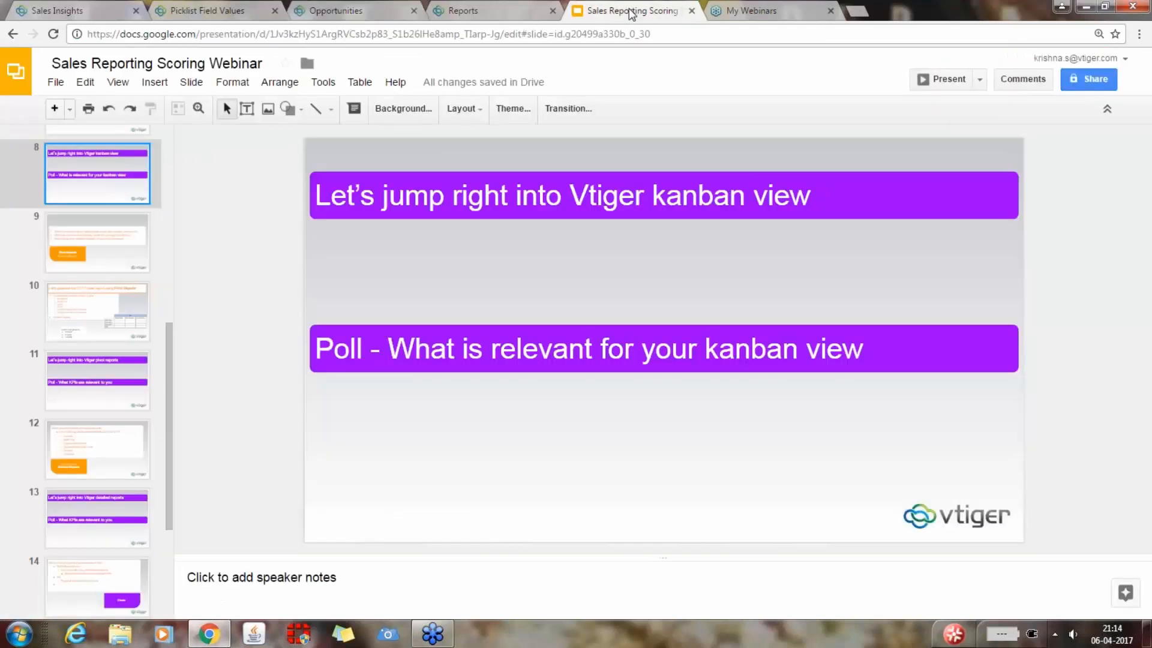
left_click(949, 81)
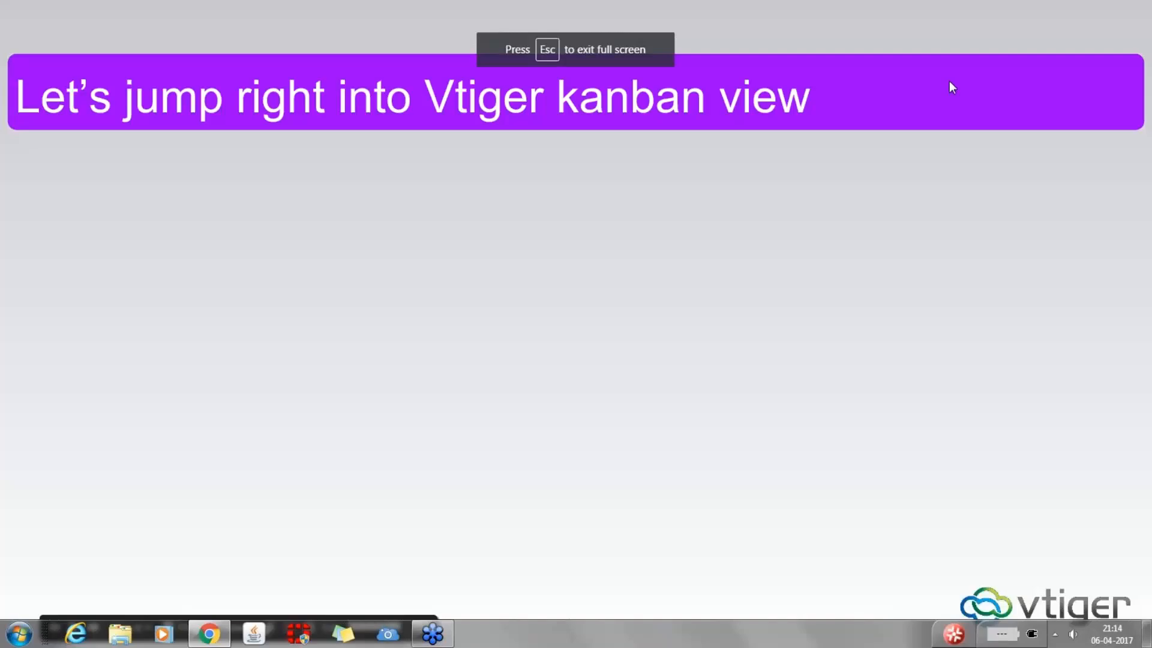
left_click(949, 81)
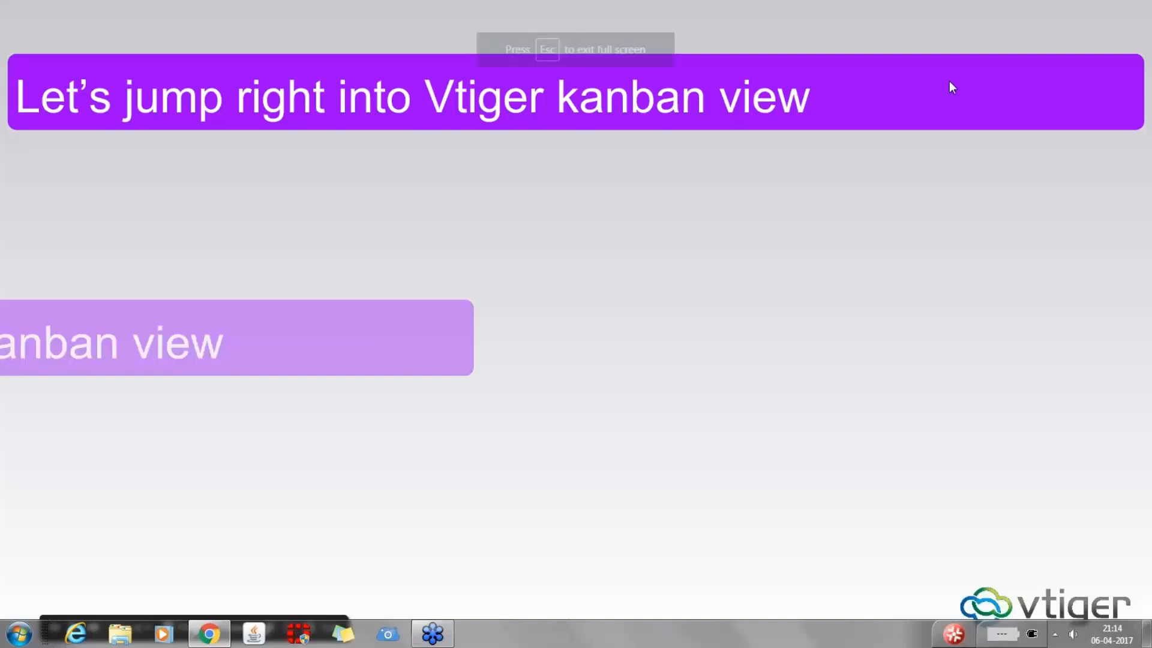
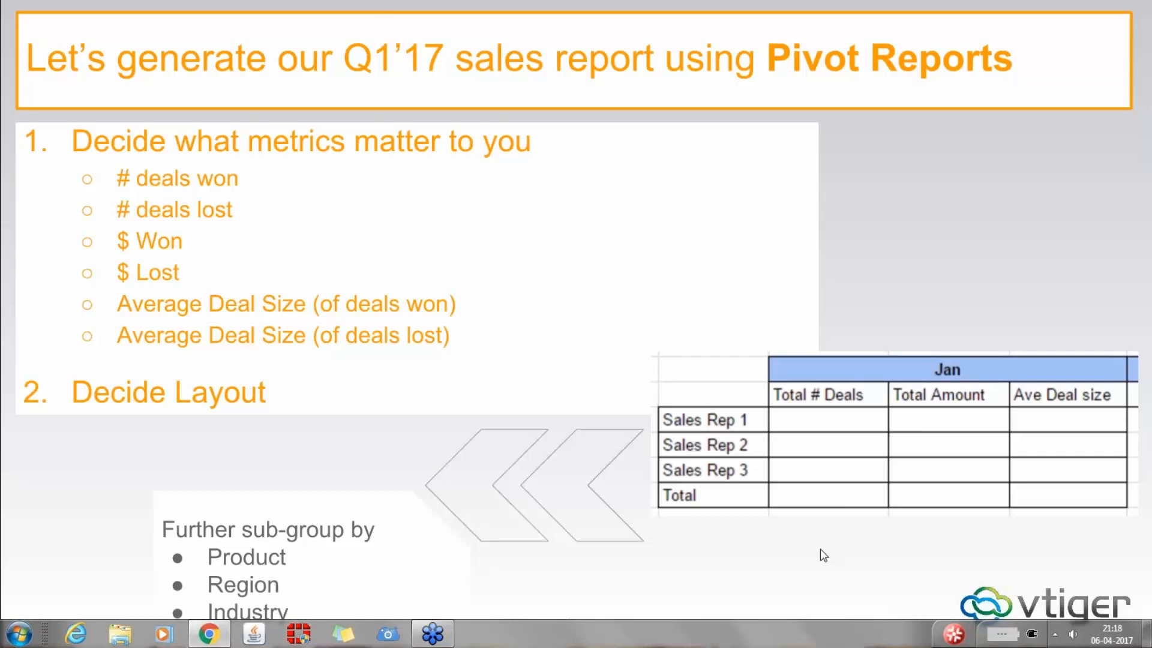
key("Right")
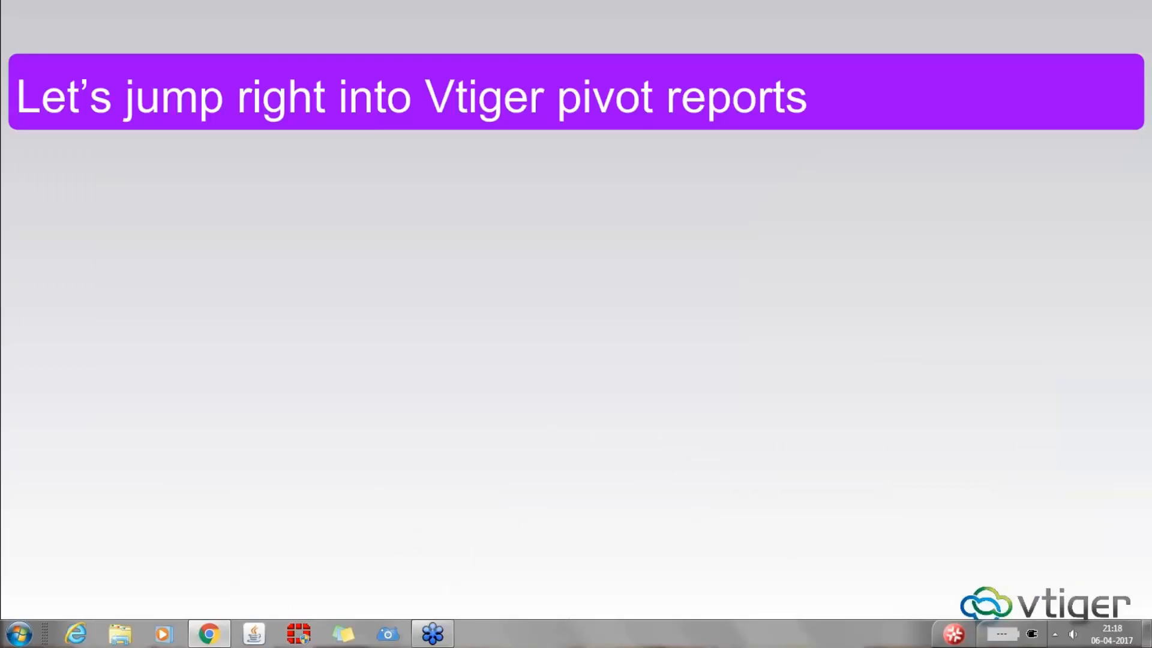
key("Escape")
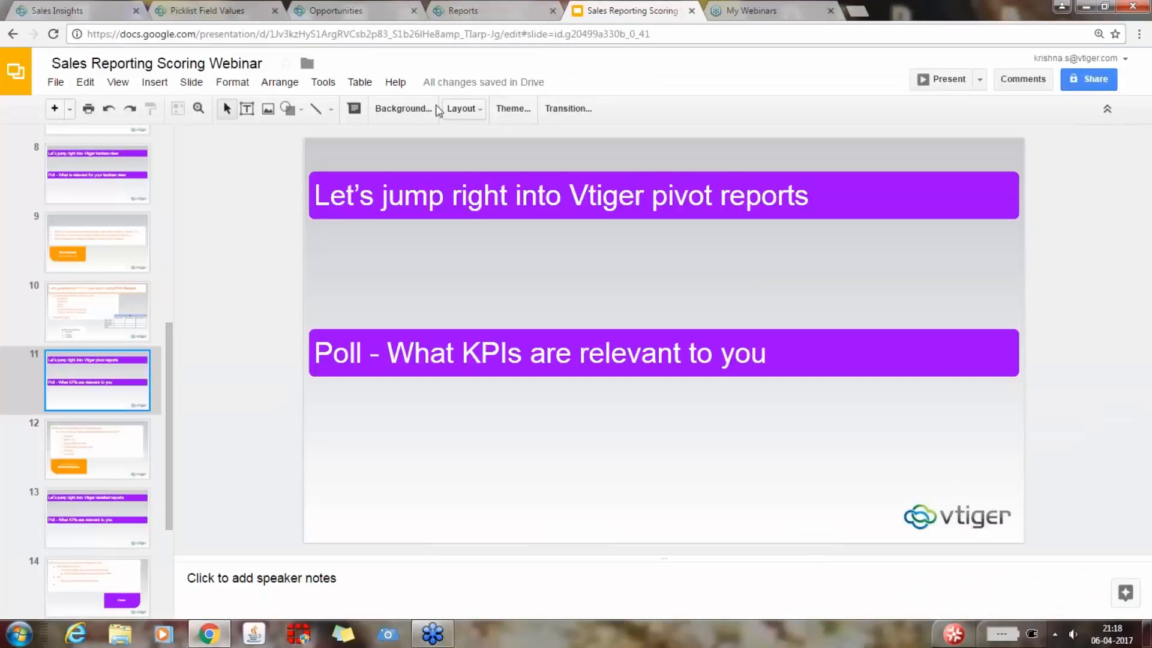
- Switch to the CRM reports and open the Q1'17 - Sales Team Performance Report
left_click(474, 9)
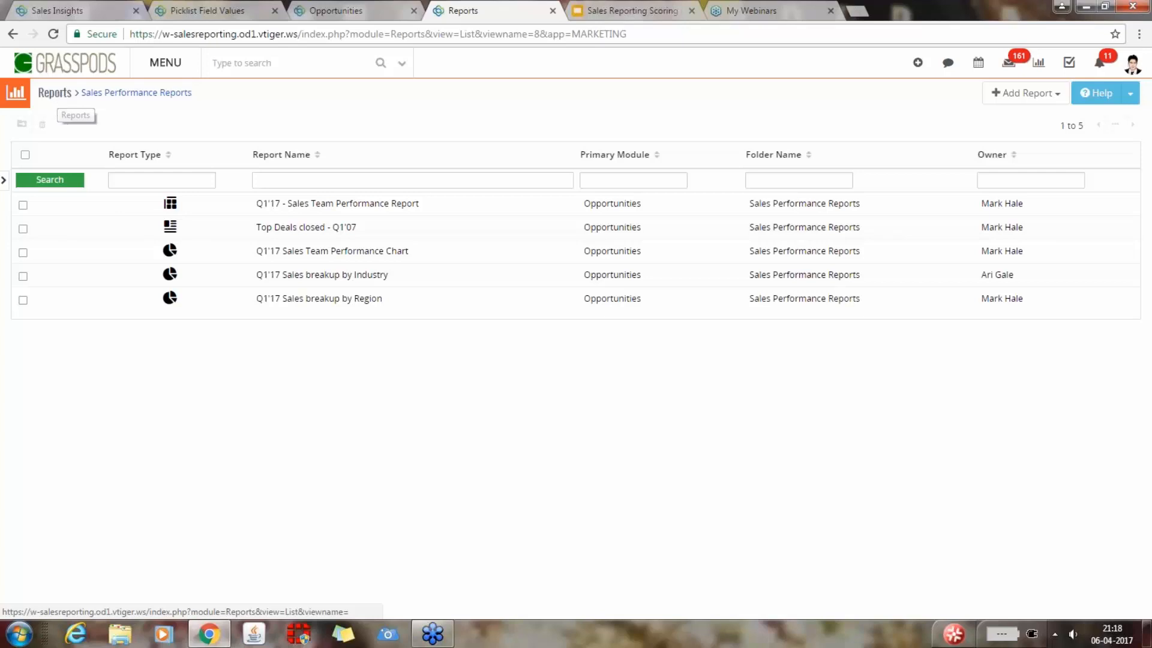
left_click(169, 68)
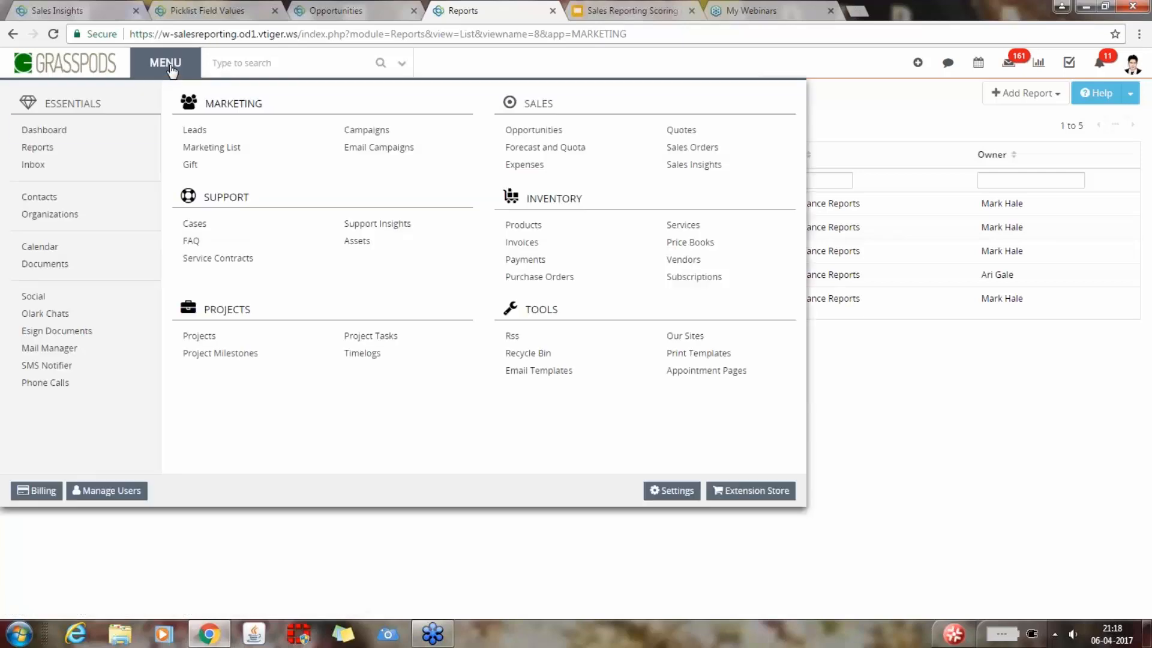
left_click(38, 147)
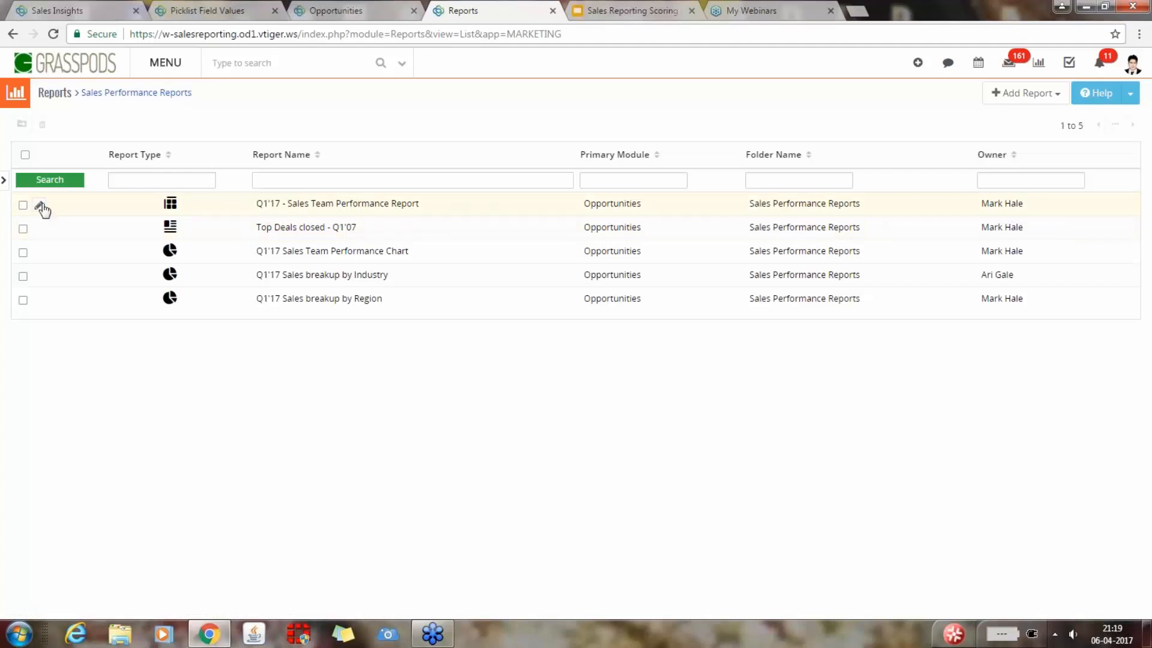
left_click(296, 206)
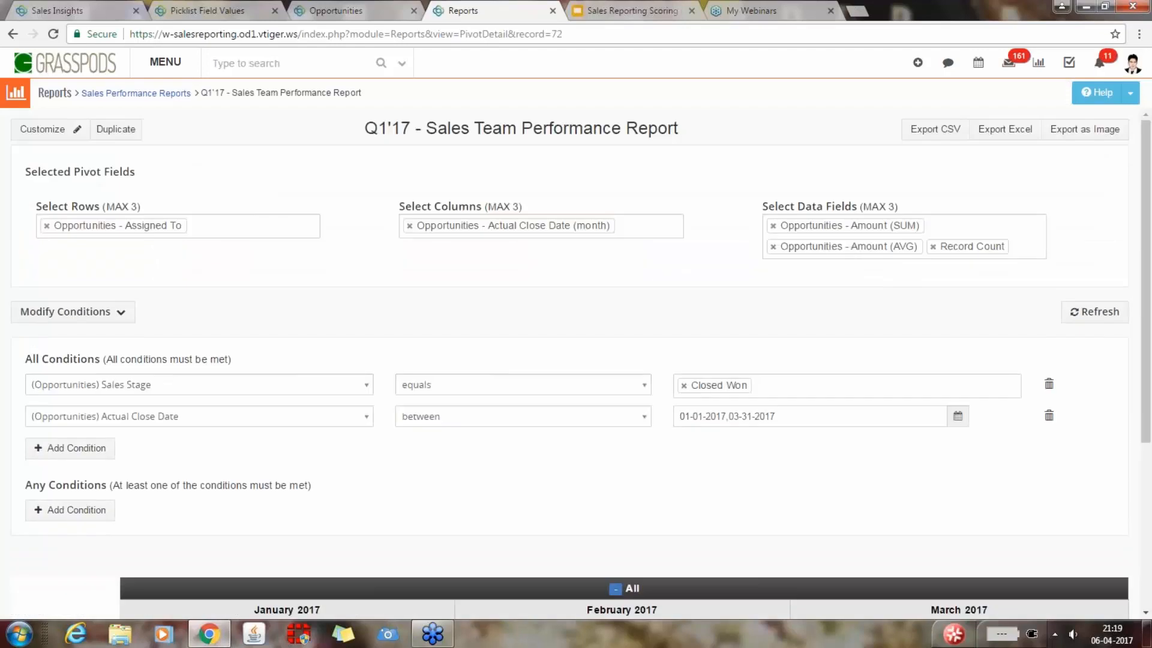
- Start customizing the pivot report and go through its details and email schedule to the filter conditions
left_click(43, 136)
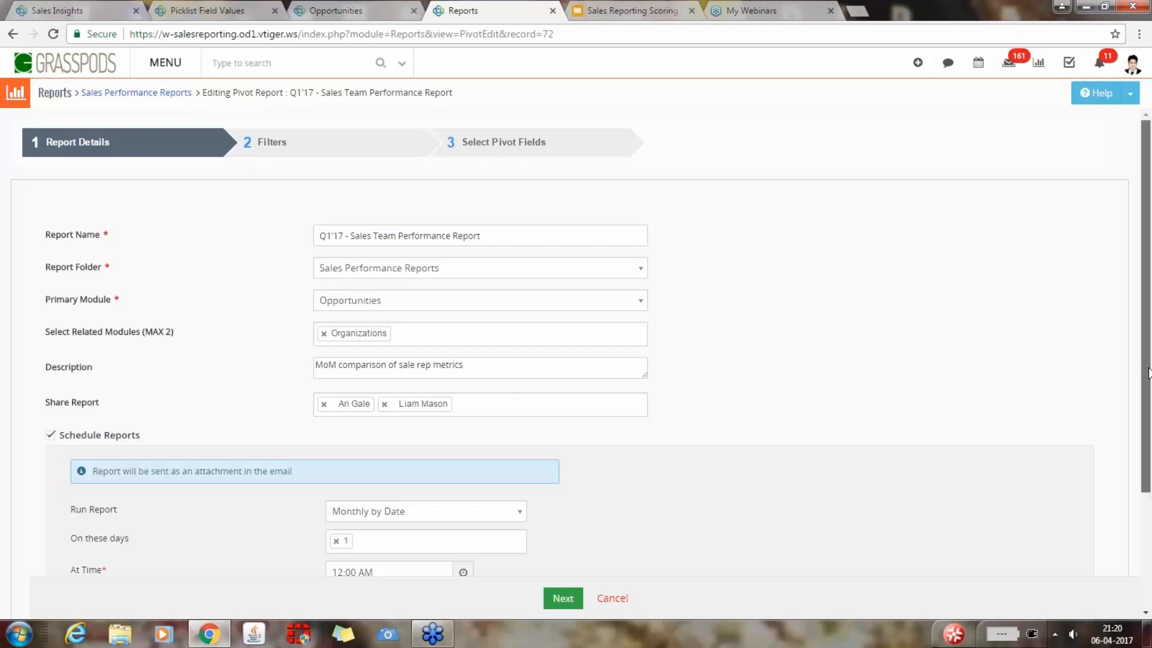
left_click_drag(1148, 376, 1148, 501)
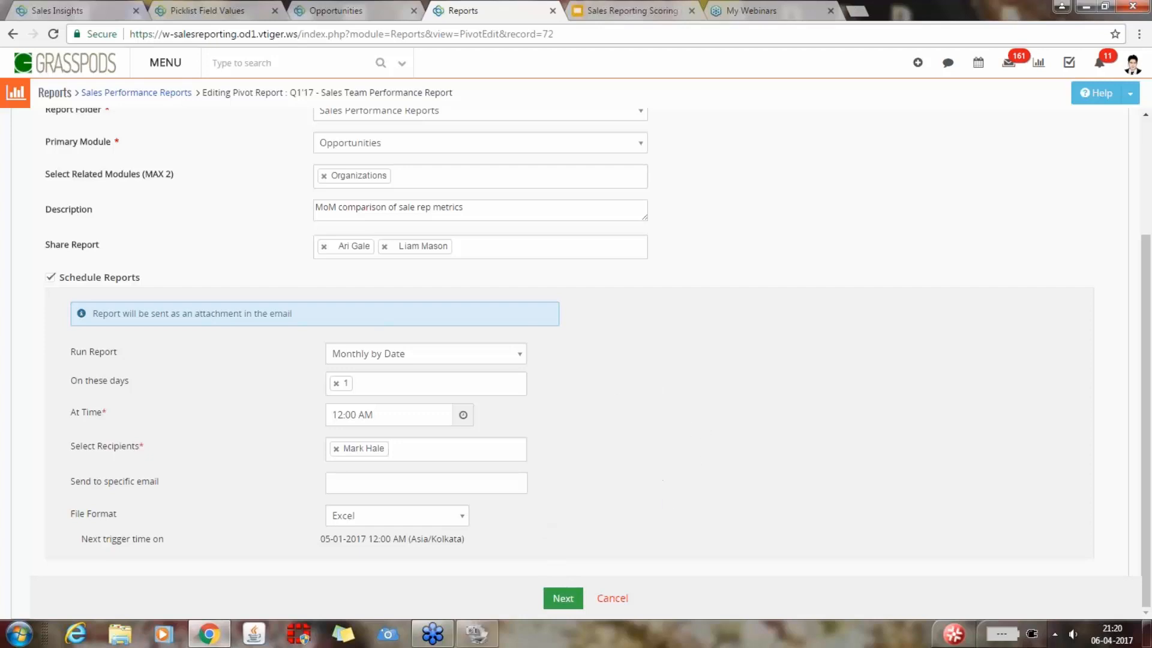
left_click(562, 598)
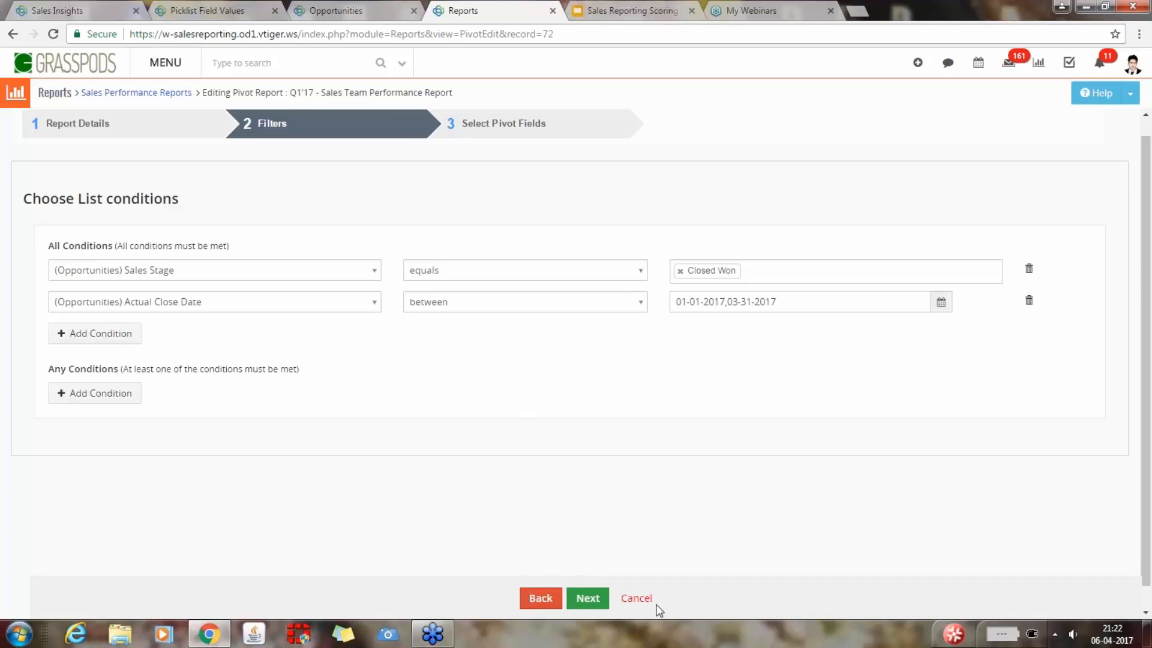
- Proceed to the pivot fields, save and generate the report with its existing fields, and look through the monthly sales table
left_click(588, 598)
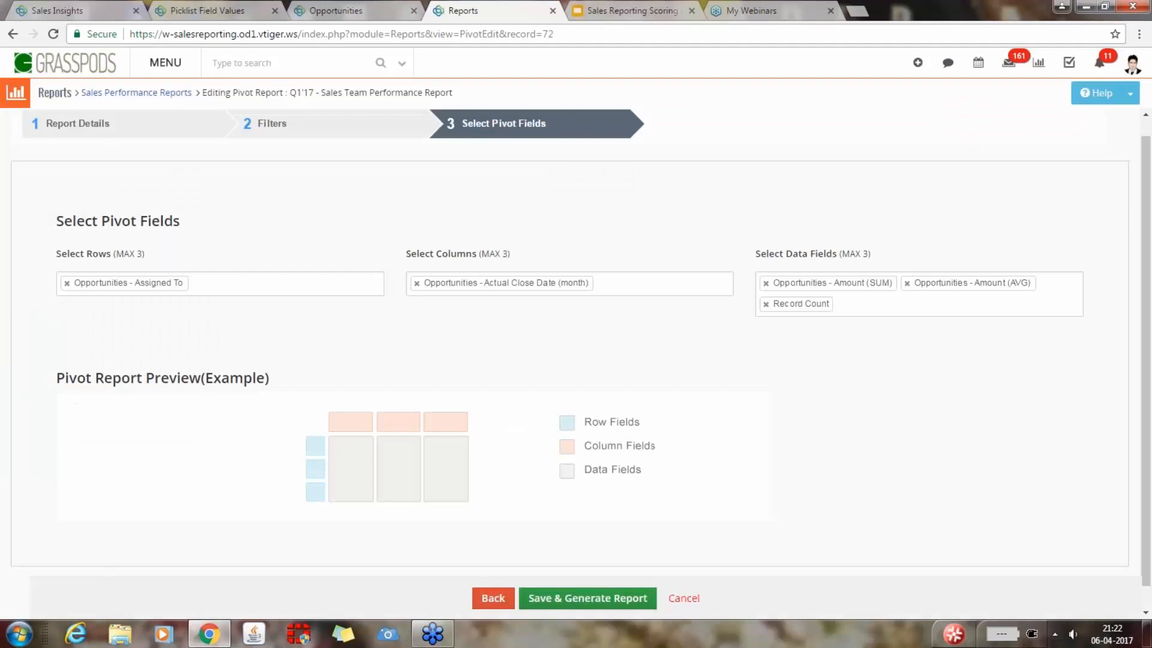
scroll(1146, 401, "down", 1)
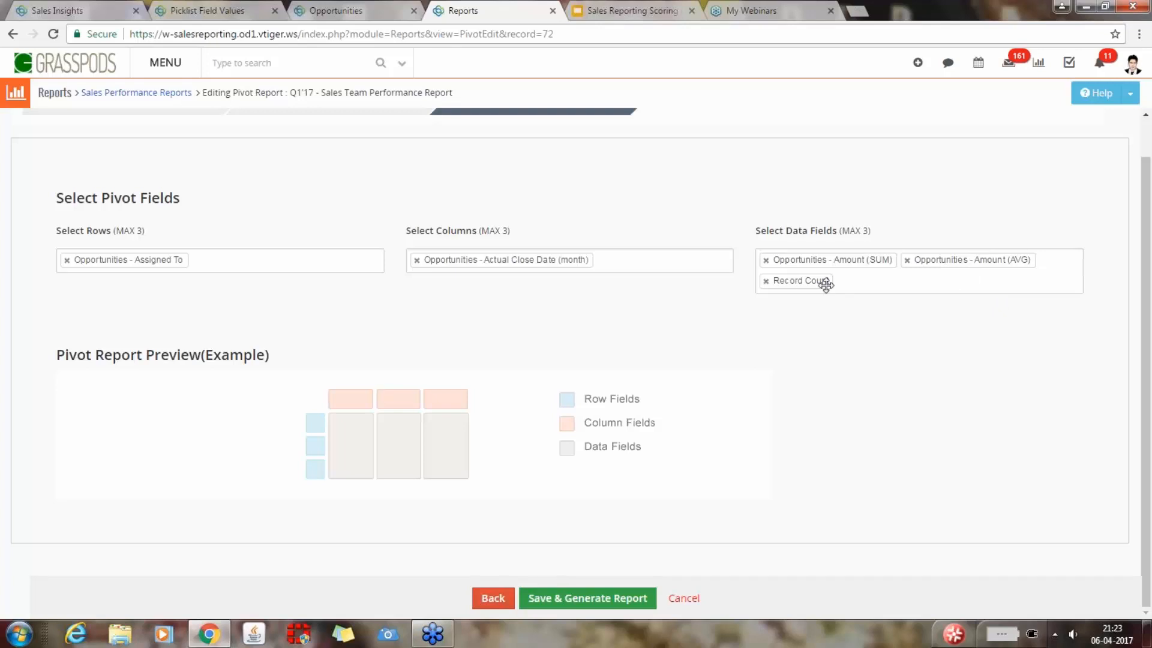
left_click(873, 283)
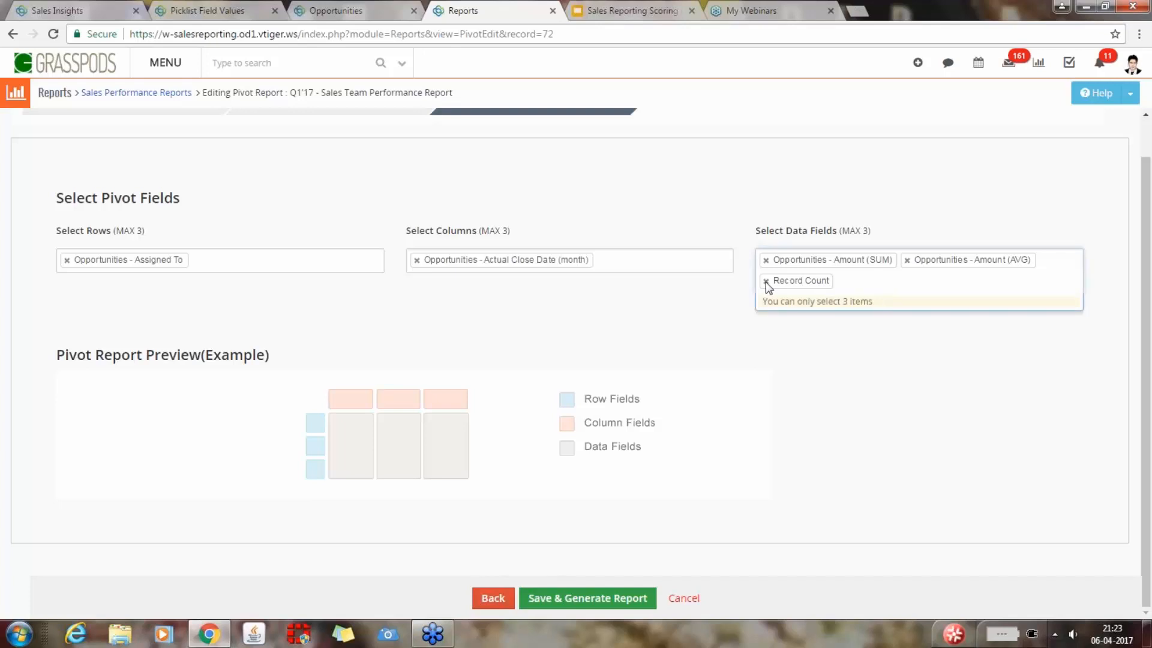
left_click(932, 187)
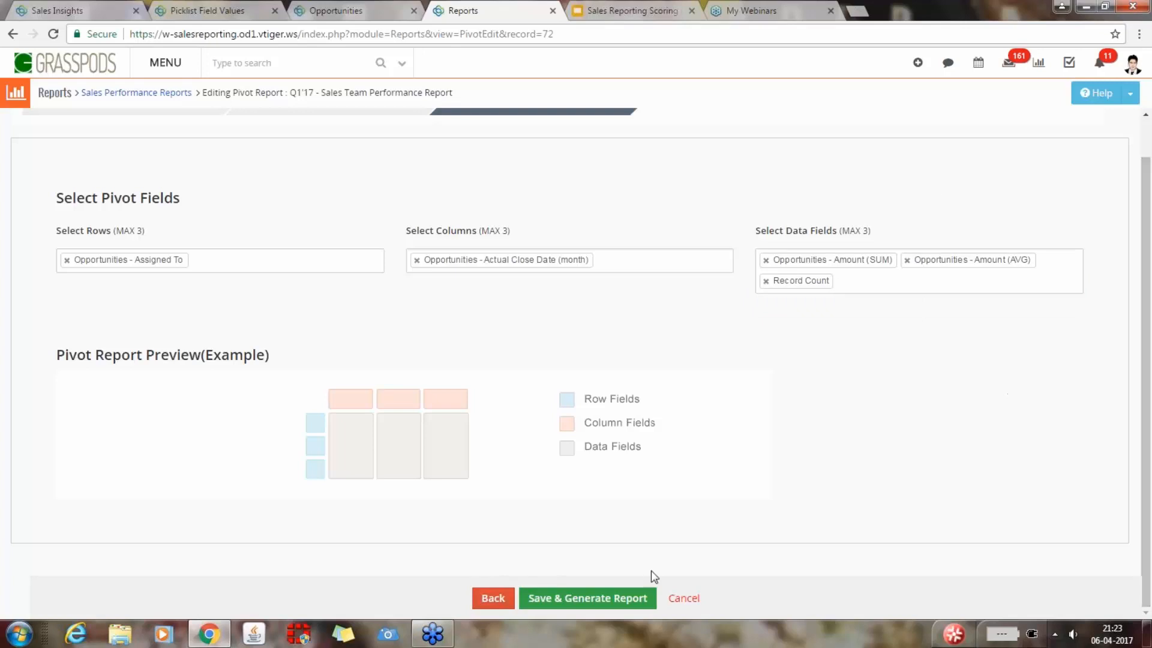
left_click(612, 600)
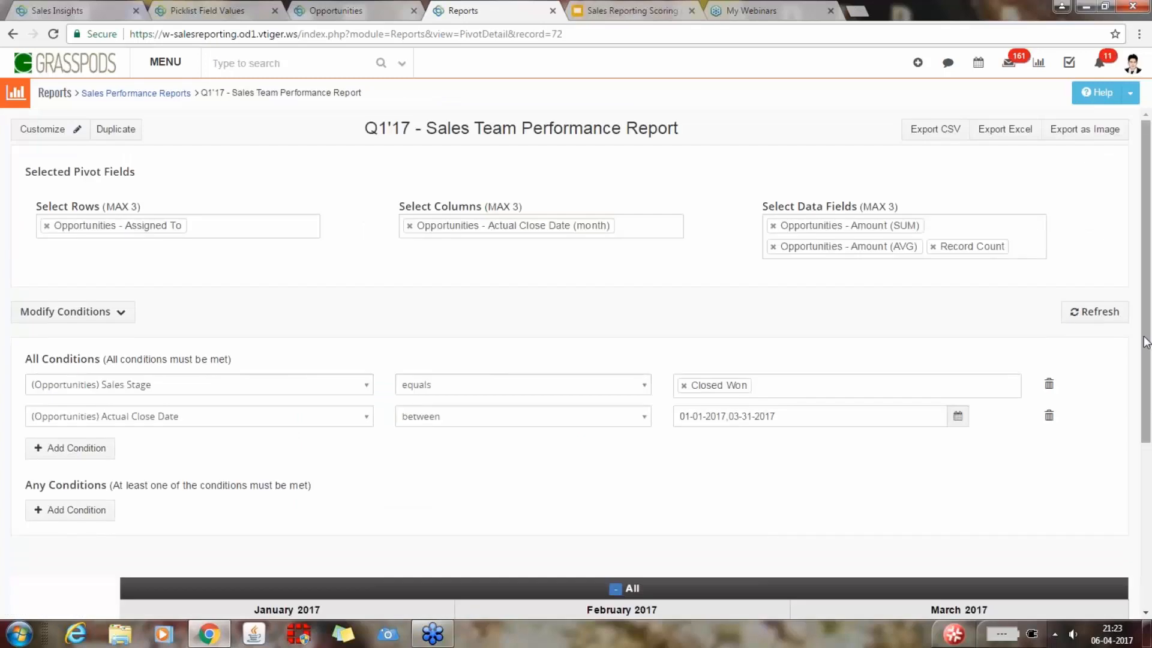
scroll(1150, 399, "down", 2)
scroll(1148, 406, "down", 3)
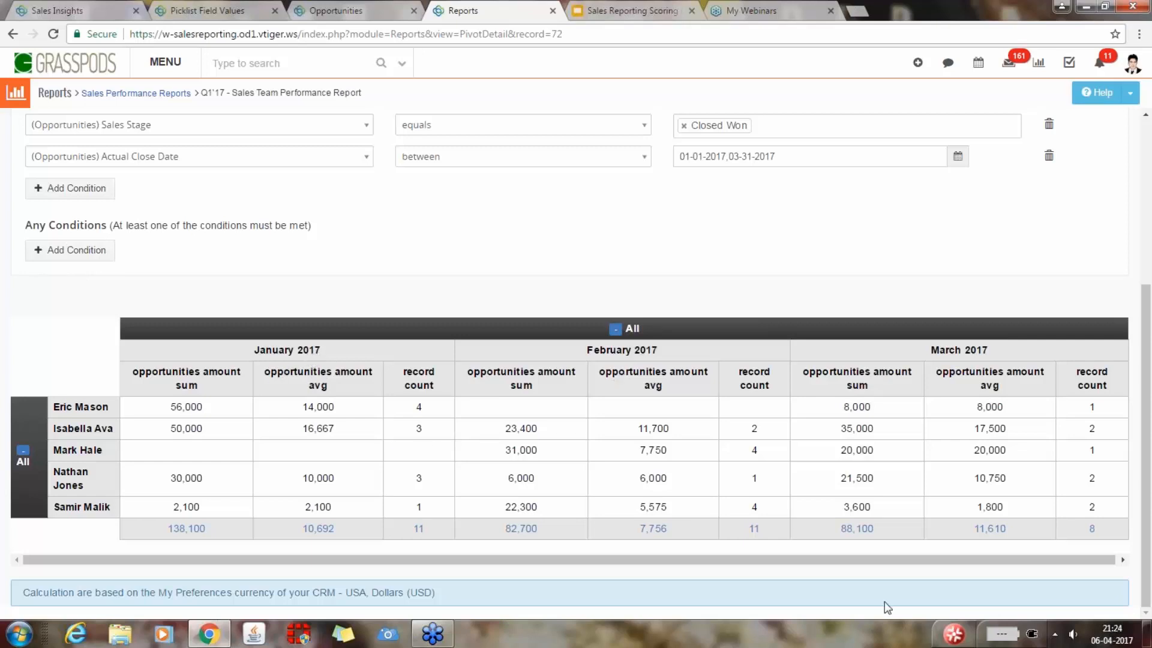
left_click_drag(879, 560, 973, 560)
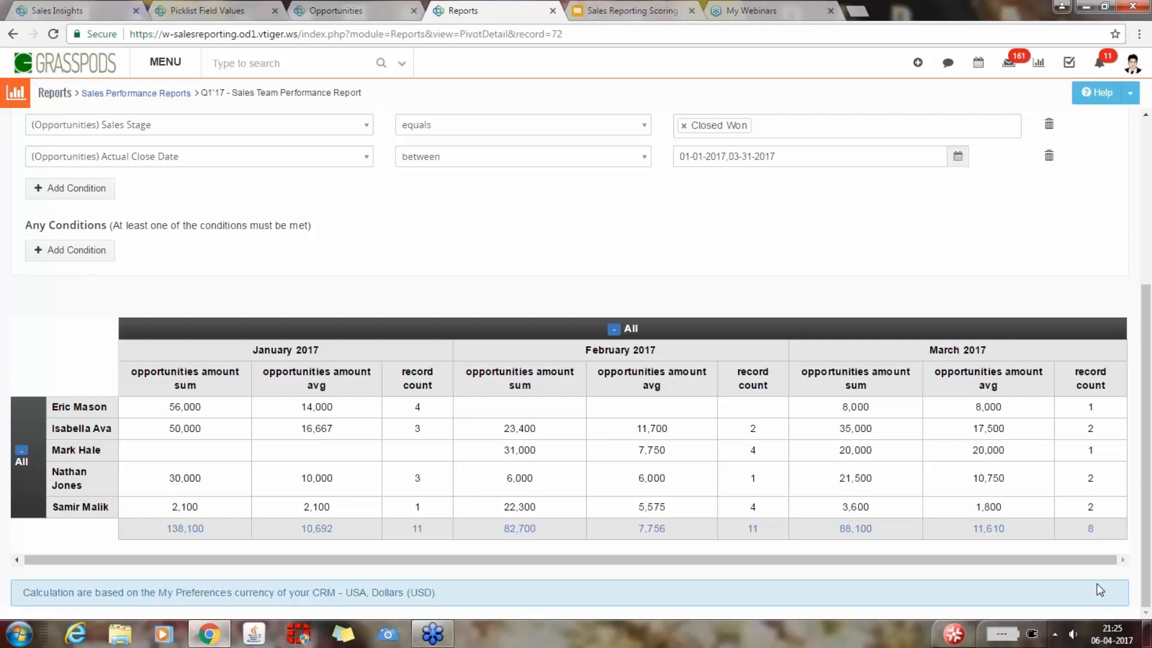
- Add Opportunities - Region as a second pivot column, regenerate the report, and look over the table by month and region
left_click_drag(1147, 471, 1149, 229)
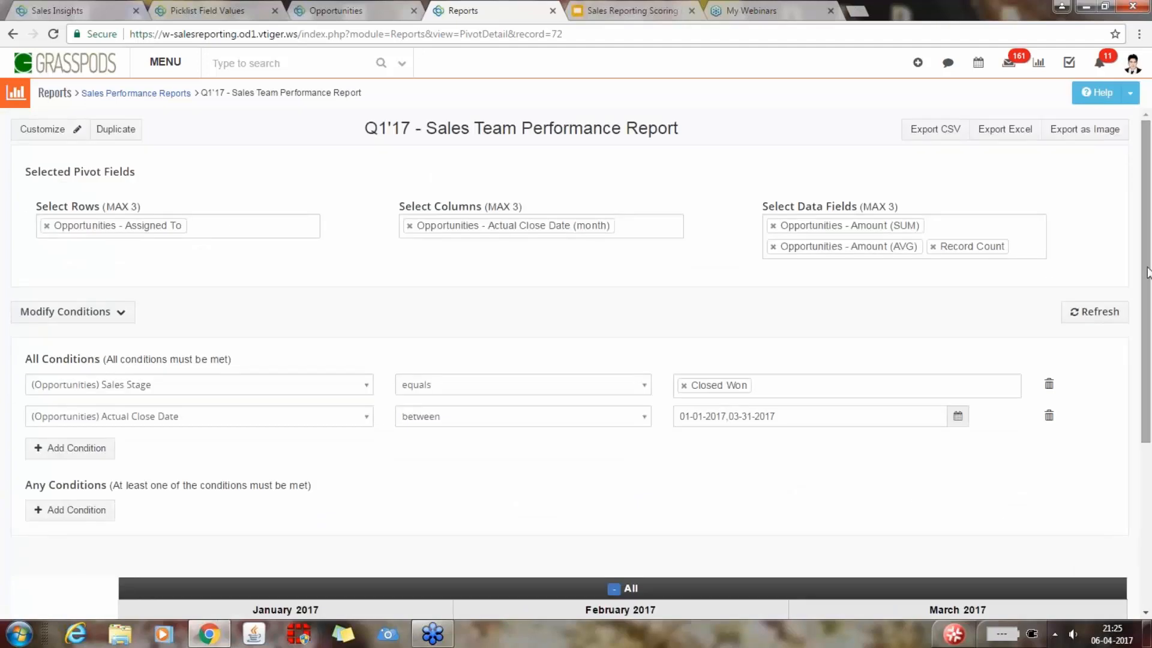
left_click_drag(1150, 268, 1148, 298)
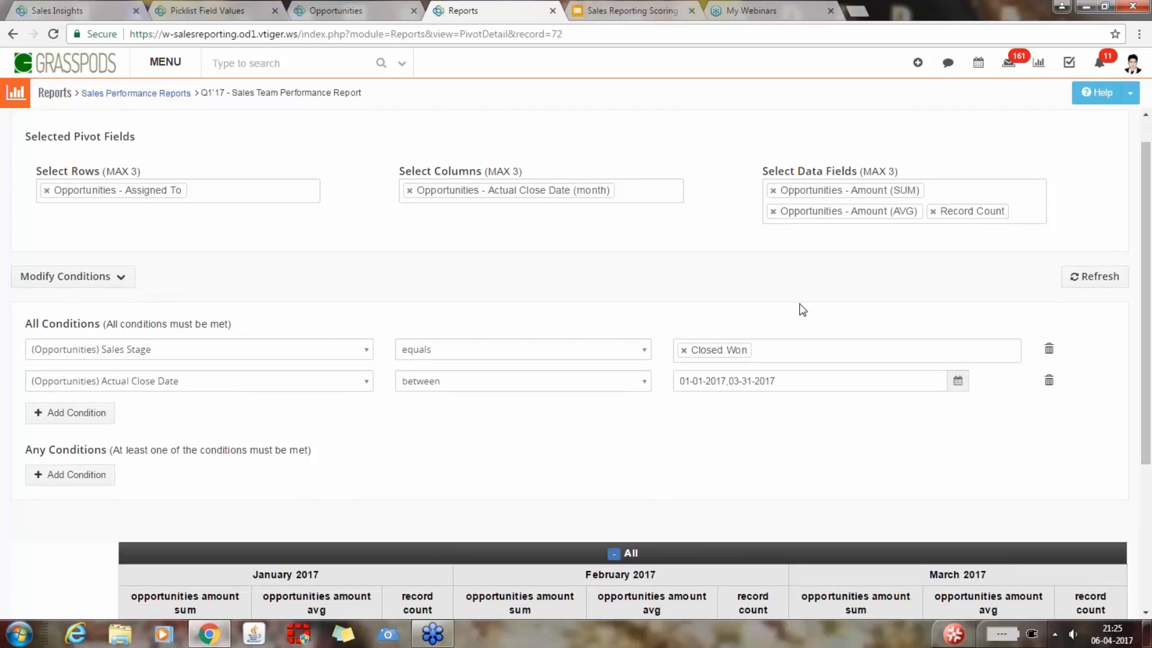
left_click(639, 192)
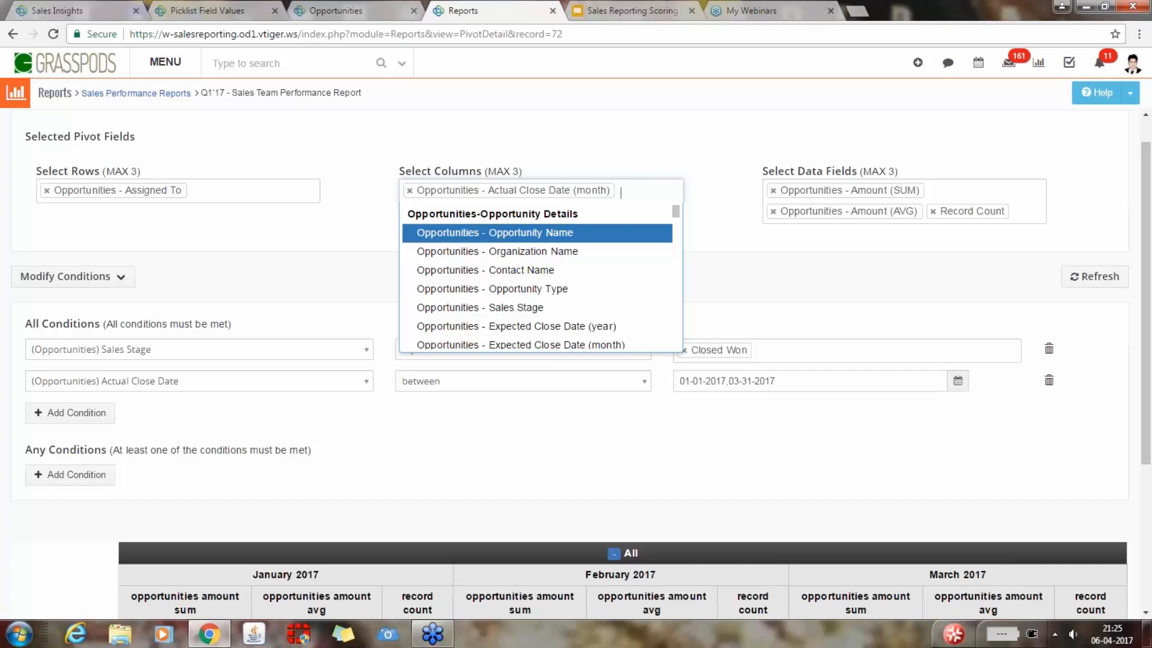
type("org")
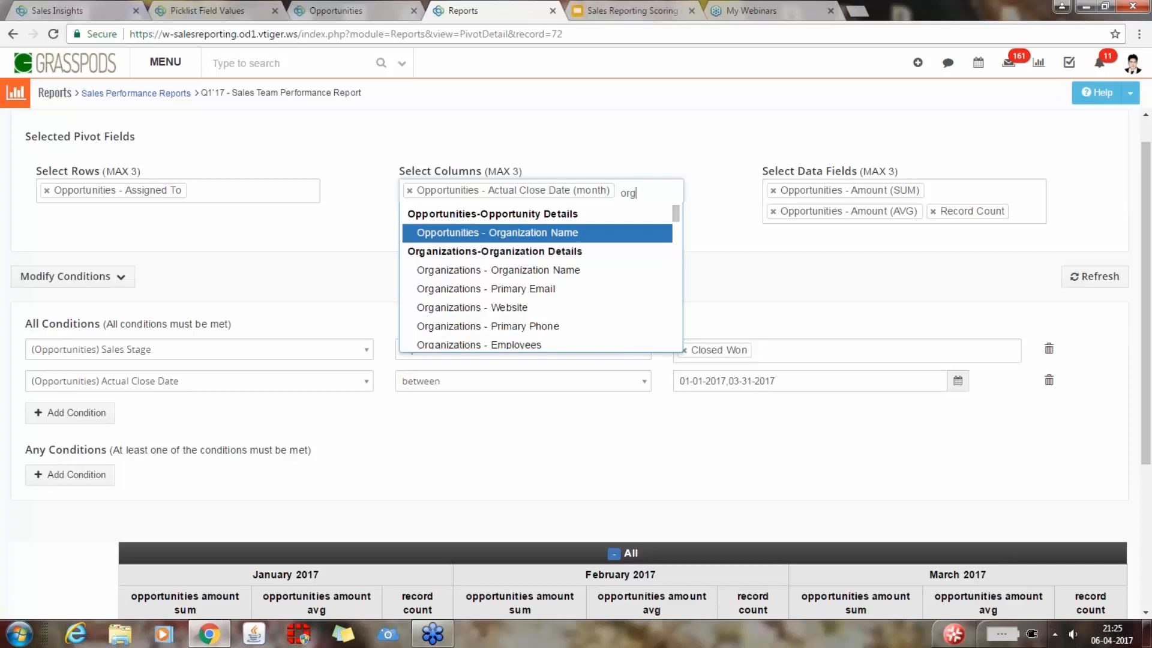
key("BackSpace")
key("BackSpace")
key("BackSpace")
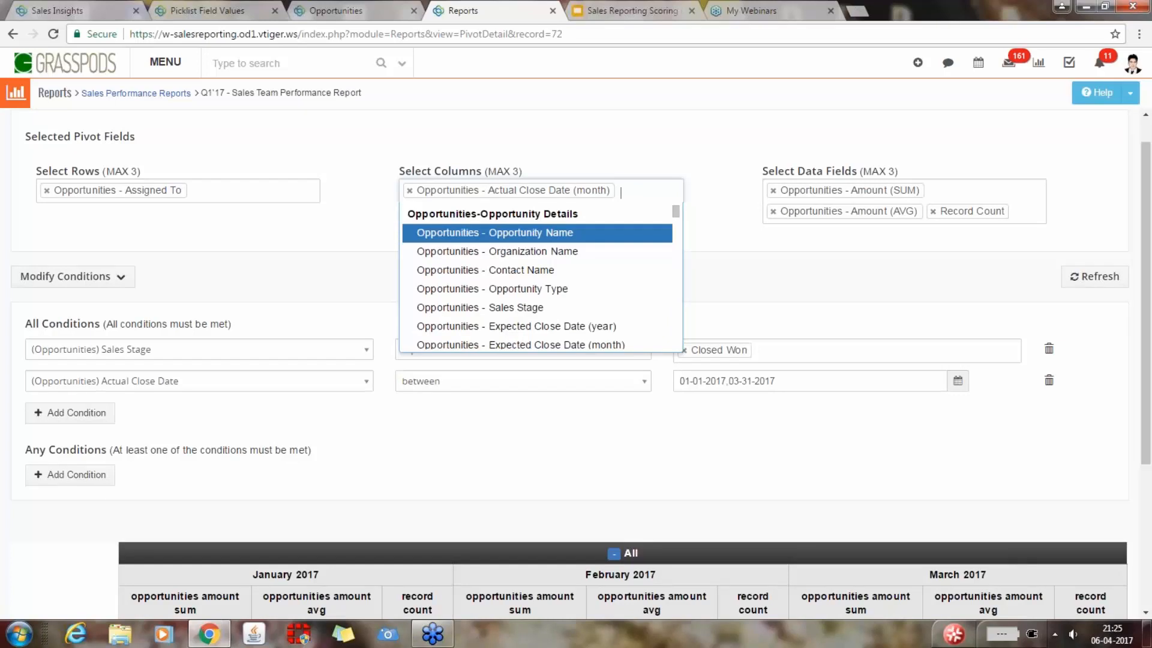
type("reg")
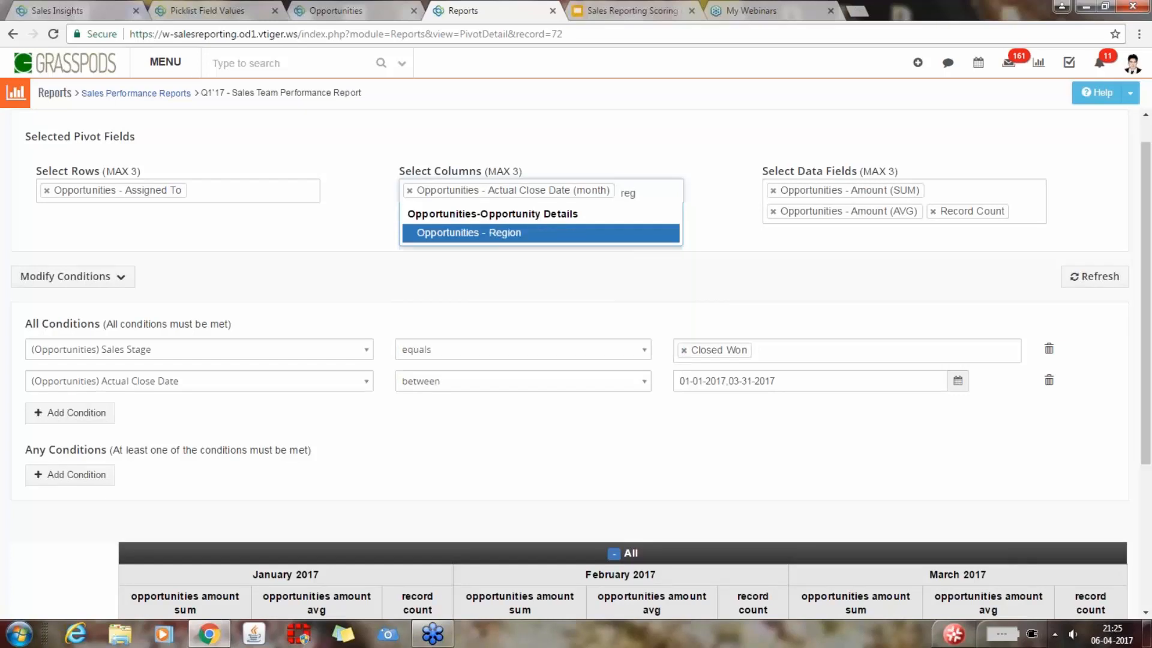
left_click(525, 233)
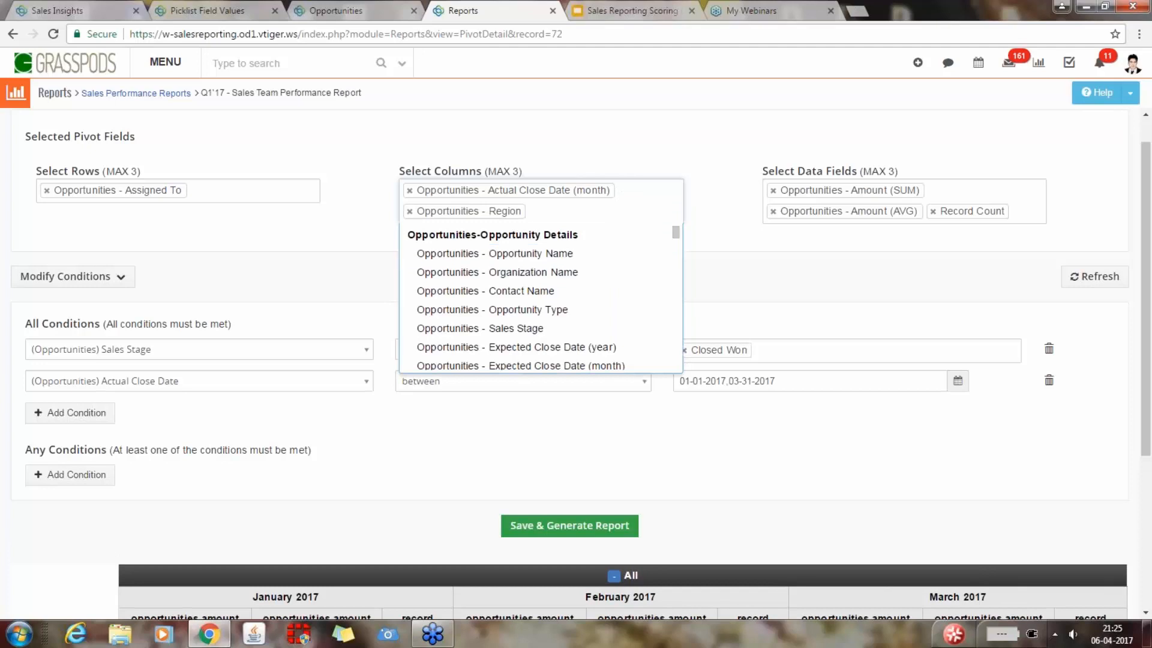
left_click(614, 524)
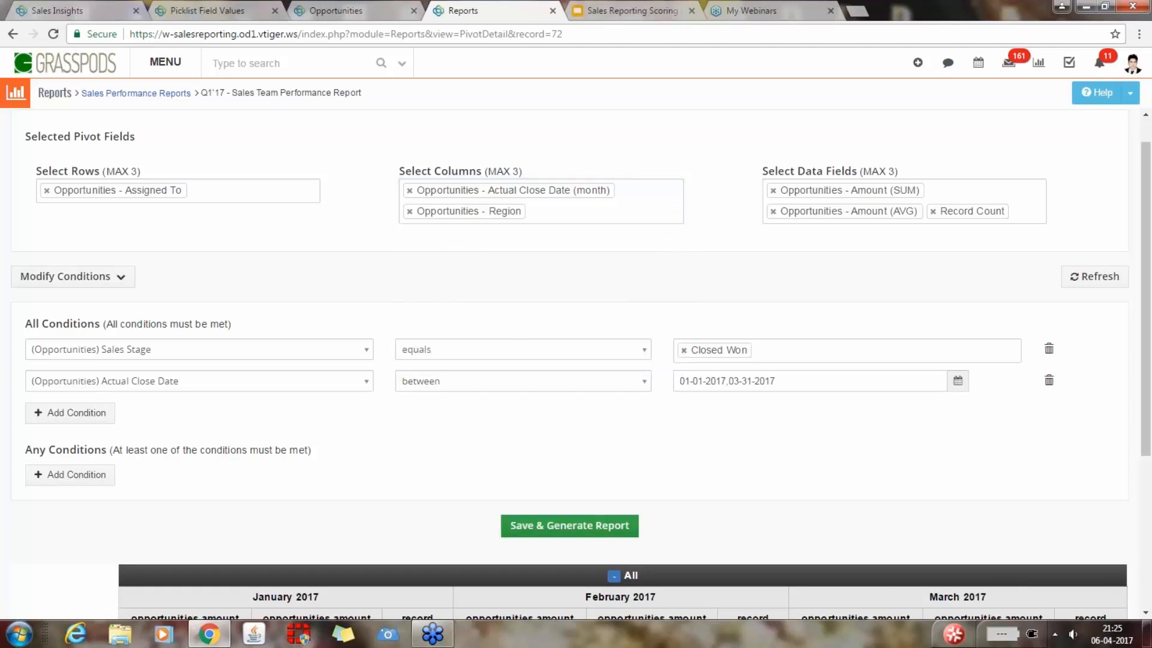
left_click(614, 524)
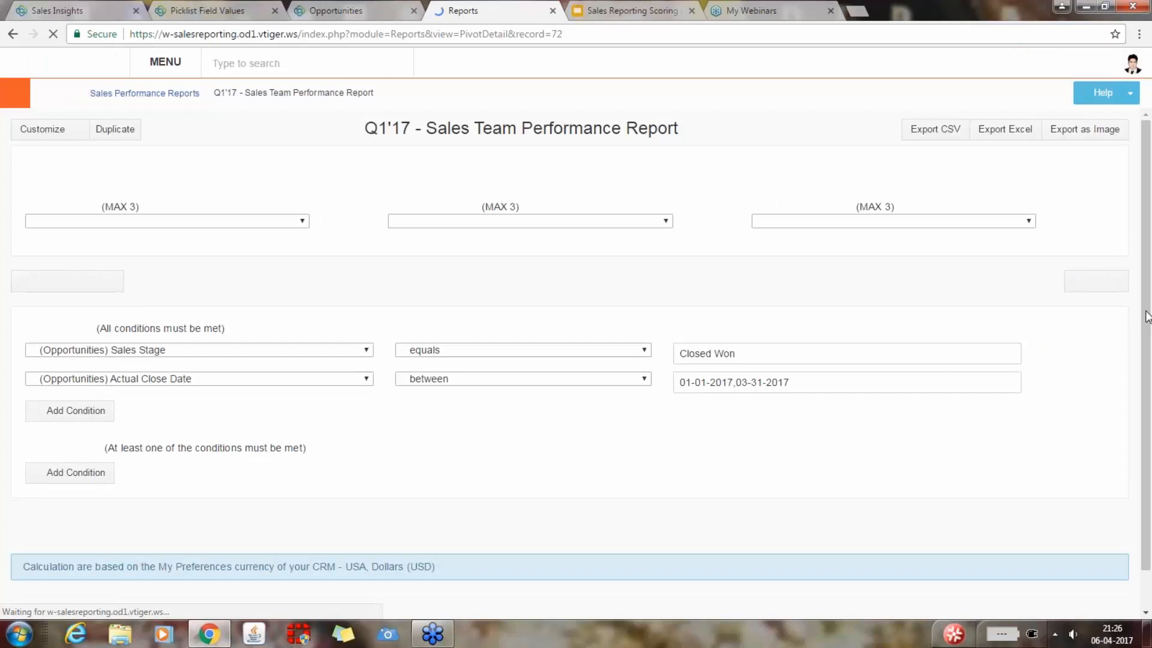
left_click_drag(1146, 320, 1146, 510)
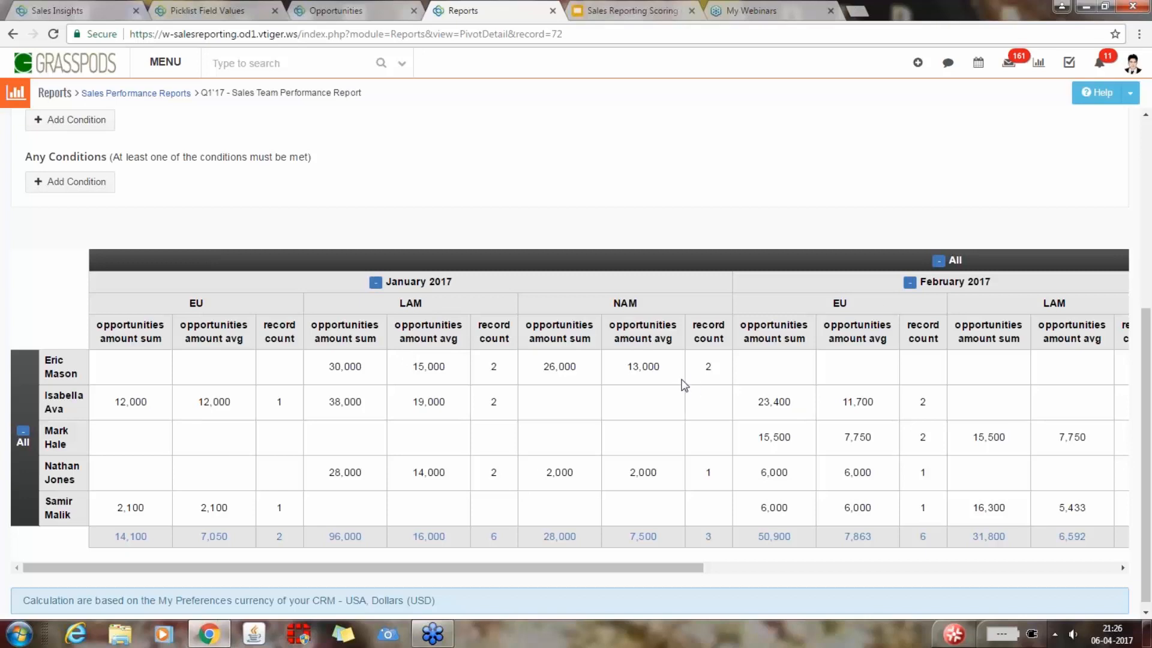
left_click_drag(686, 568, 660, 567)
- Replace the Region pivot column with Organizations - Industry, regenerate the report, and look across the table's industries
left_click_drag(1139, 364, 1086, 115)
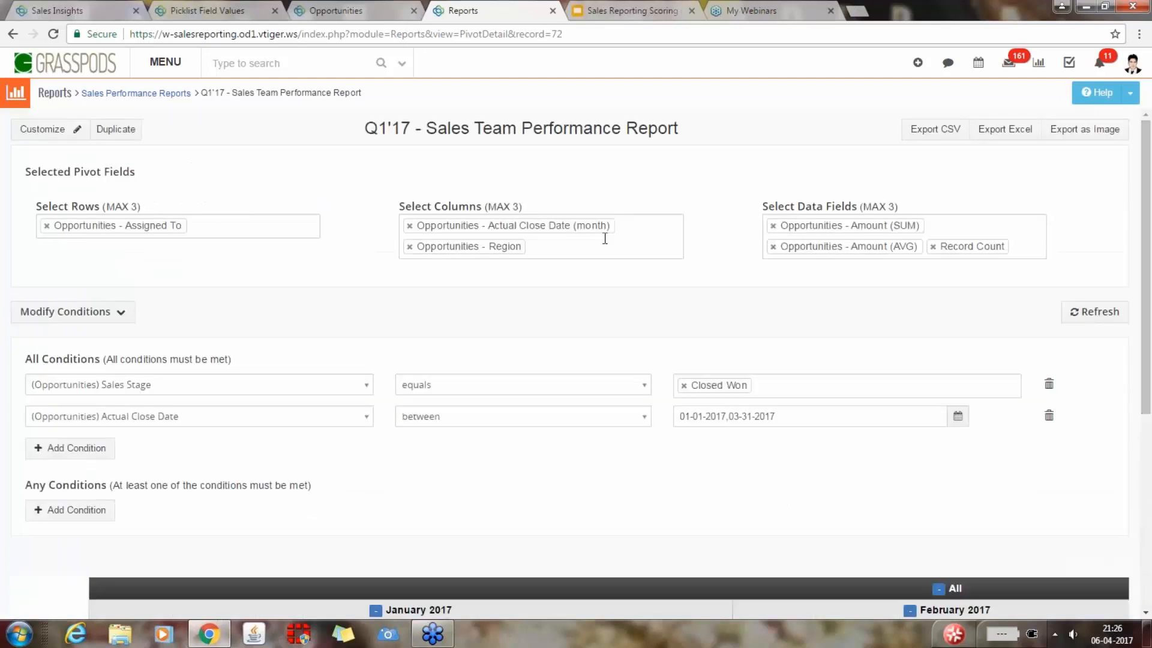
left_click(409, 246)
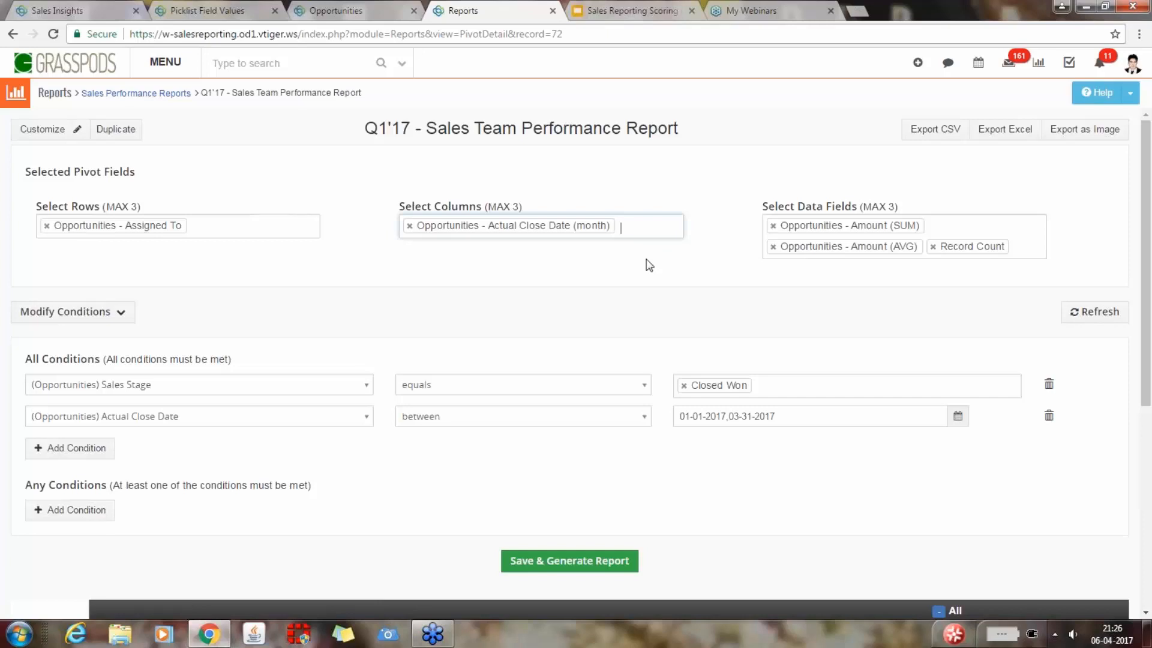
type("ind")
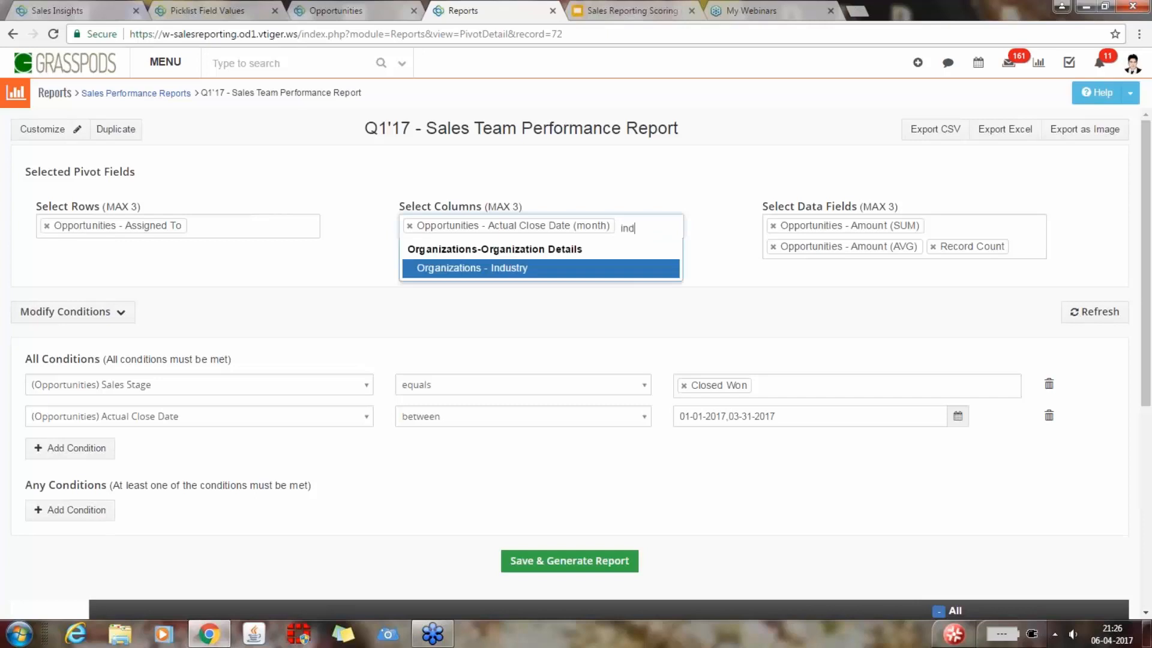
left_click(508, 272)
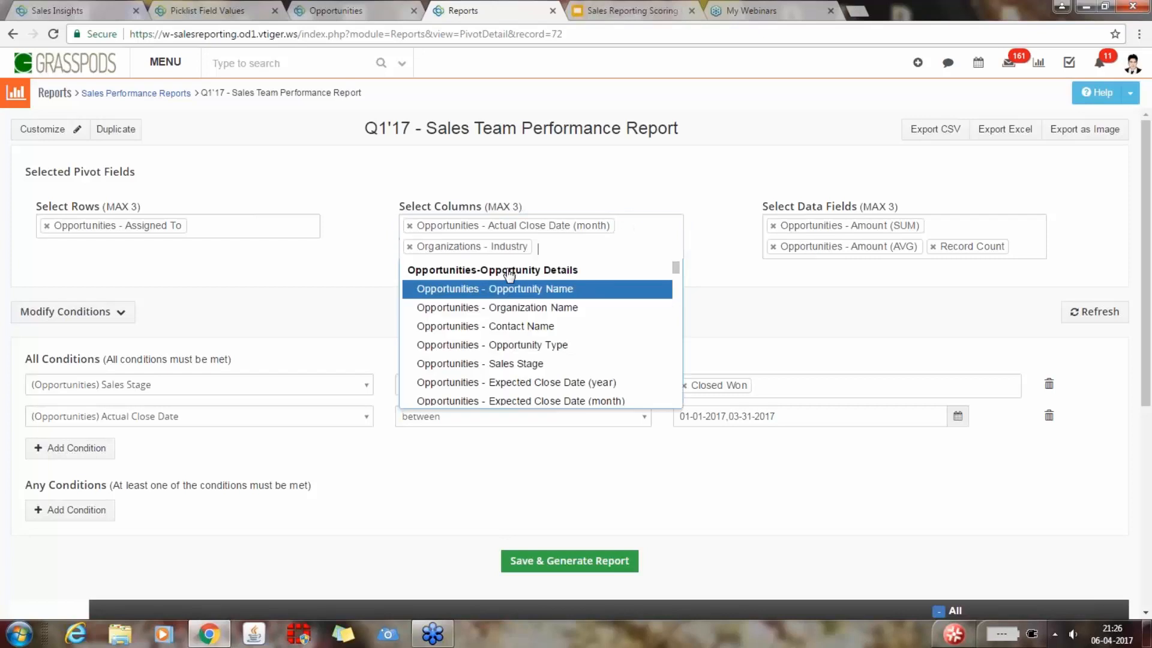
key("Escape")
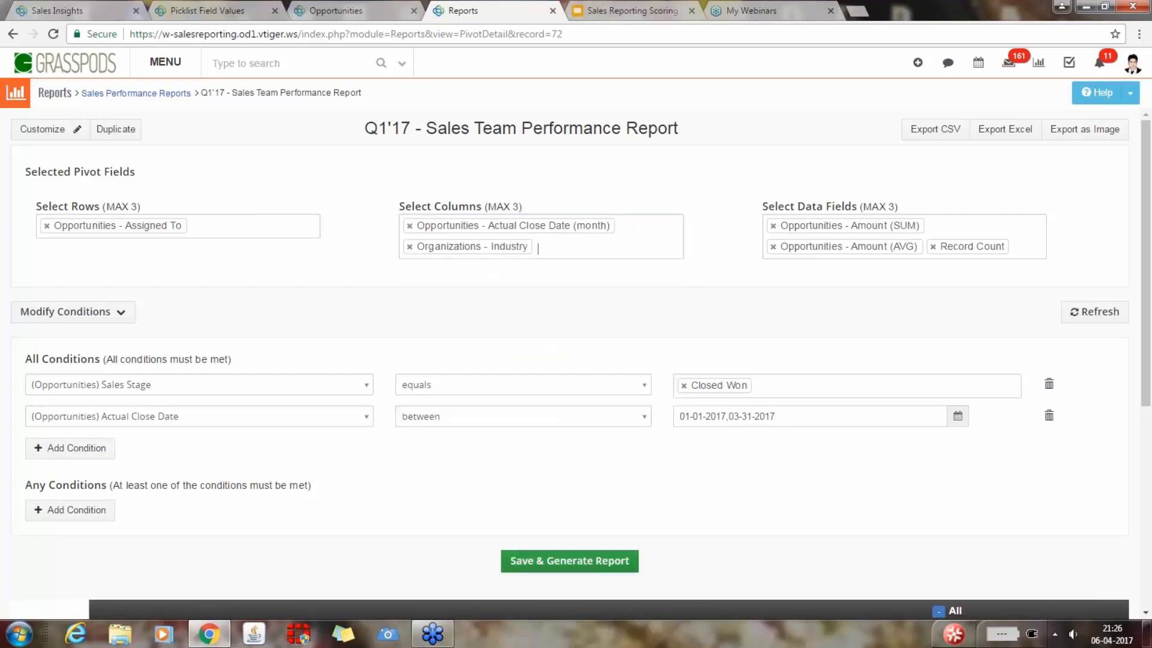
left_click(569, 560)
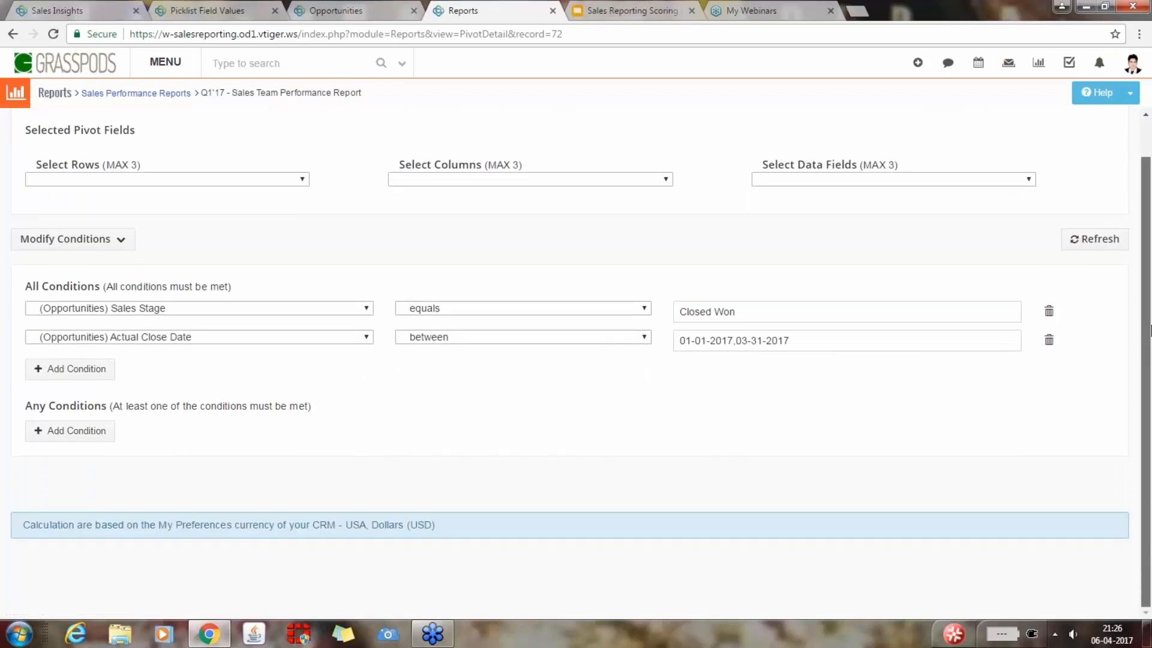
left_click_drag(1147, 396, 1147, 519)
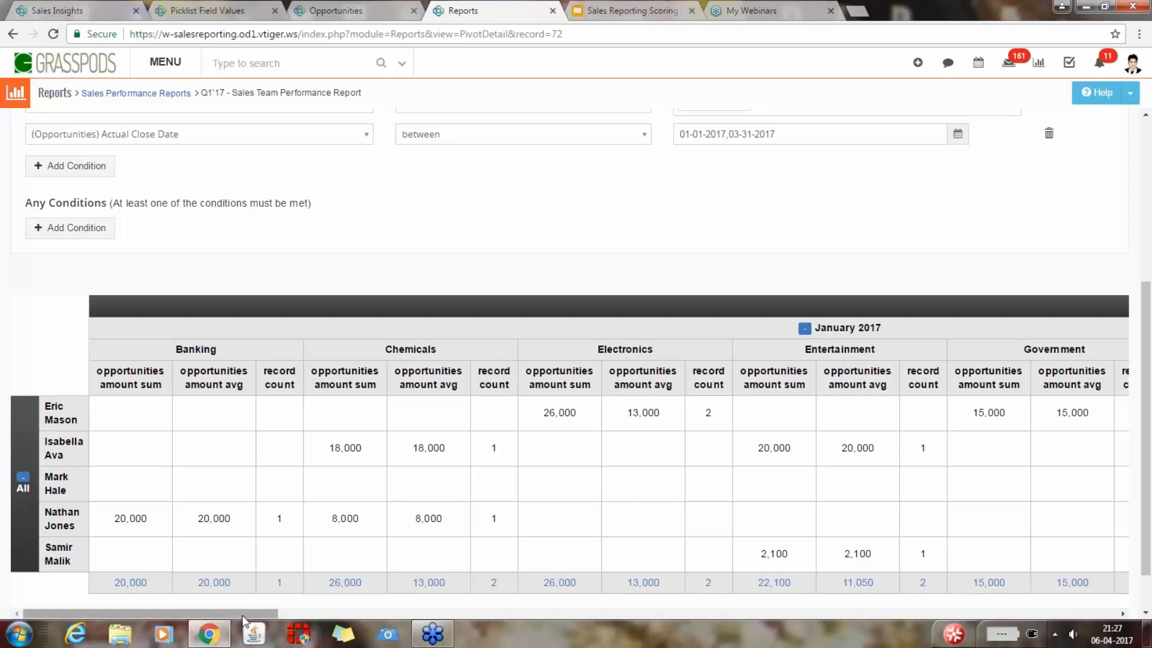
mouse_move(245, 614)
left_mouse_down()
mouse_move(595, 610)
mouse_move(232, 618)
left_mouse_up()
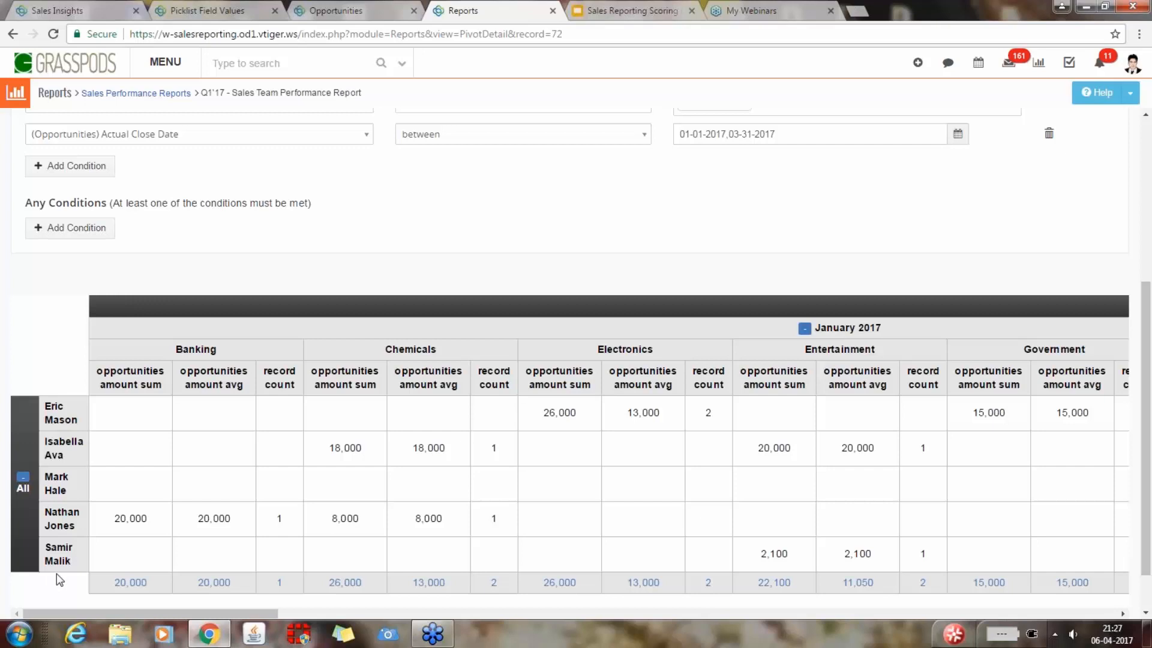
left_click(966, 612)
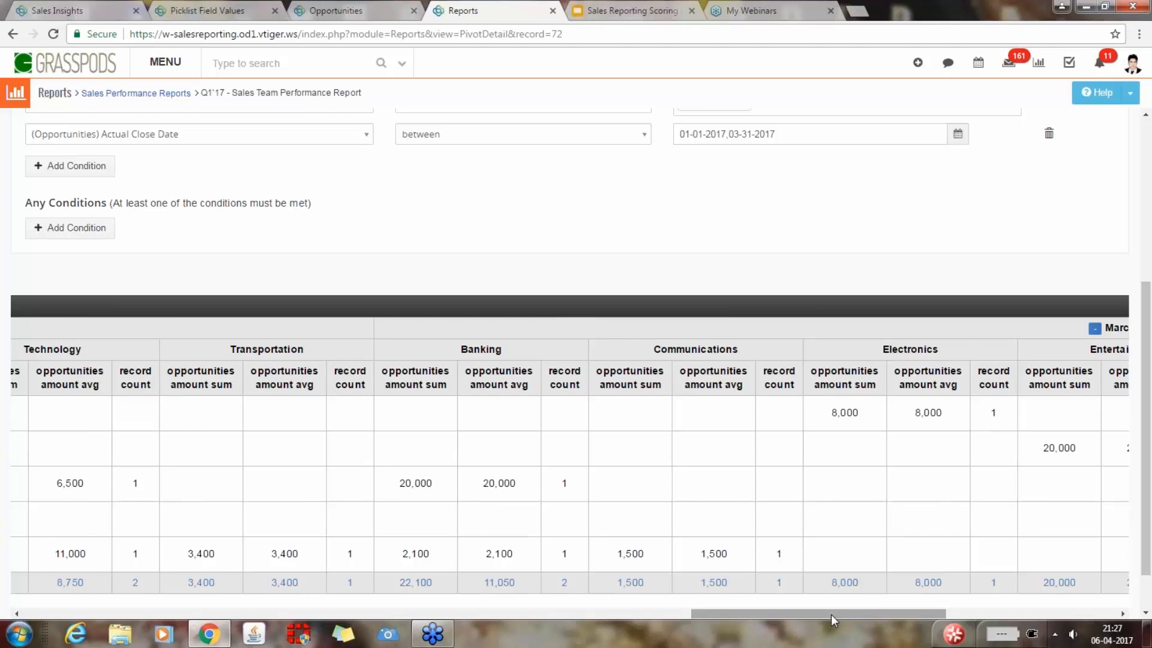
- Remove the Organizations - Industry pivot column and regenerate the report with only the Actual Close Date (month) column
scroll(1148, 507, "up", 5)
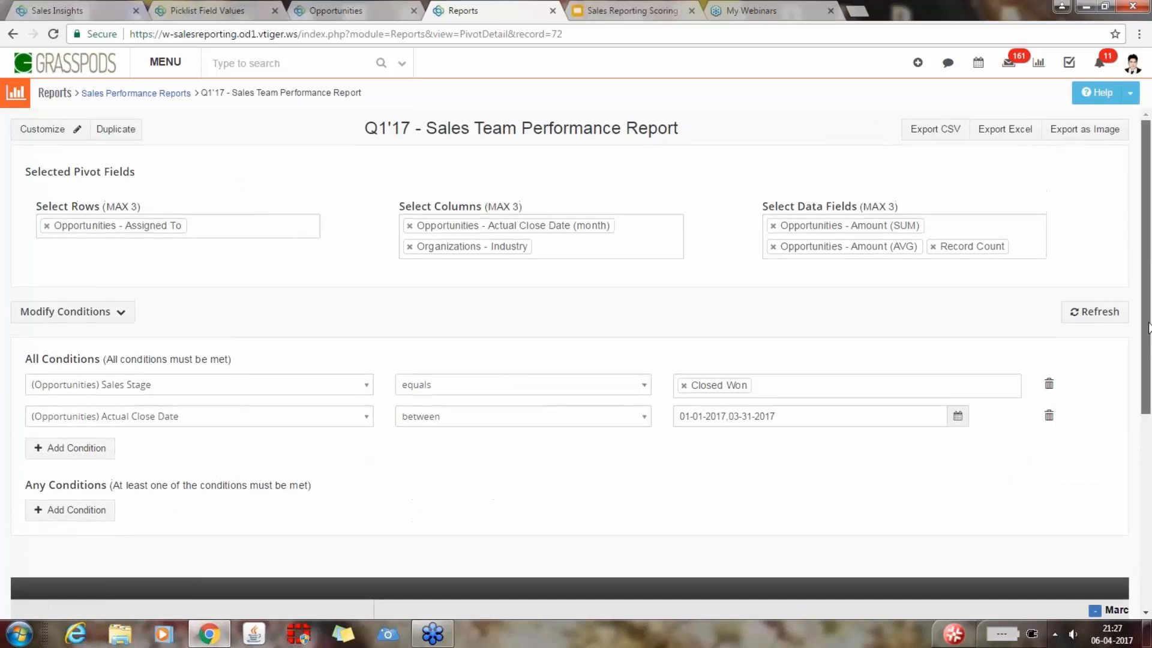
left_click(409, 247)
left_click(571, 558)
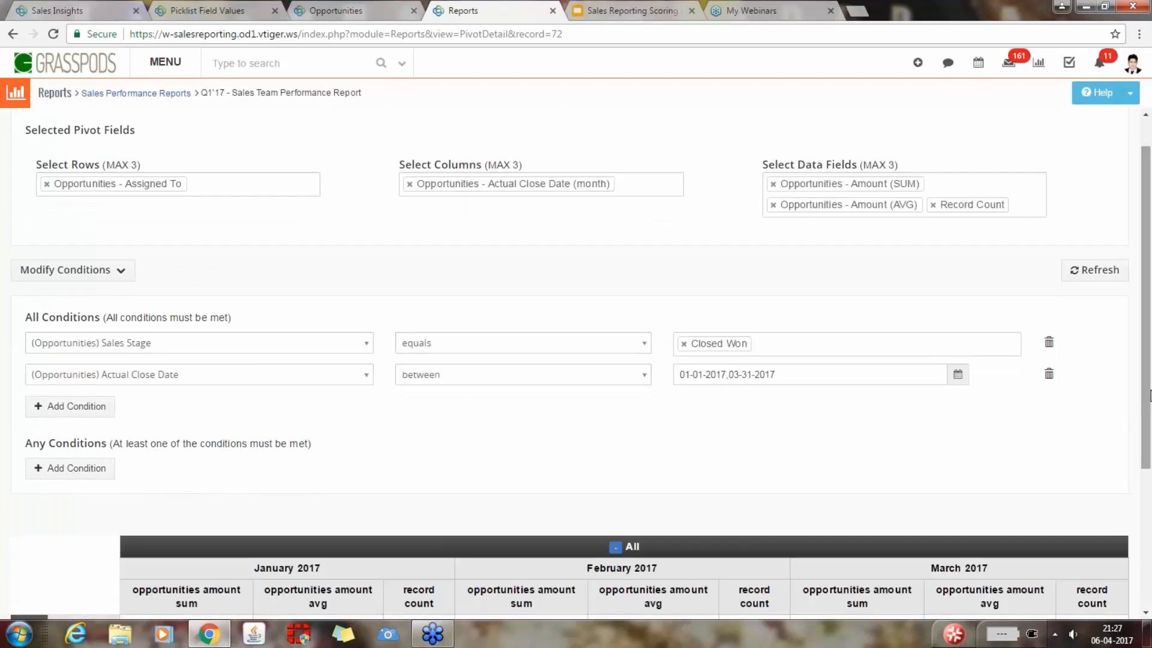
left_click_drag(1147, 358, 1148, 513)
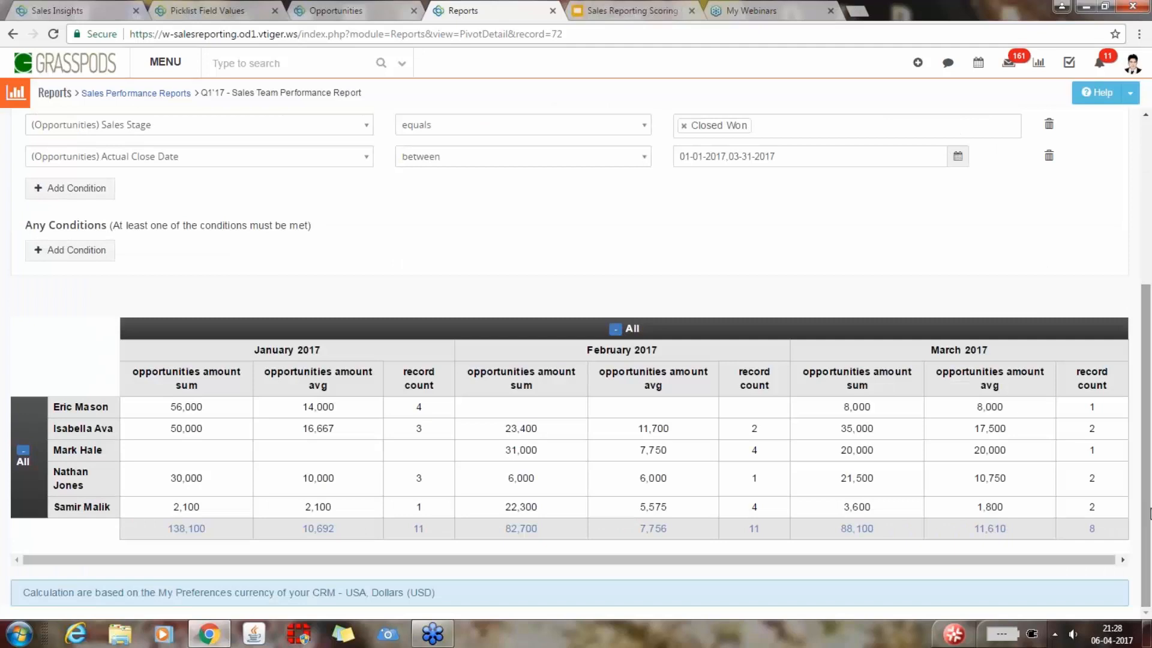
- Switch to the Sales Reporting Scoring Webinar slides and start presenting from the pivot reports slide
left_click(632, 7)
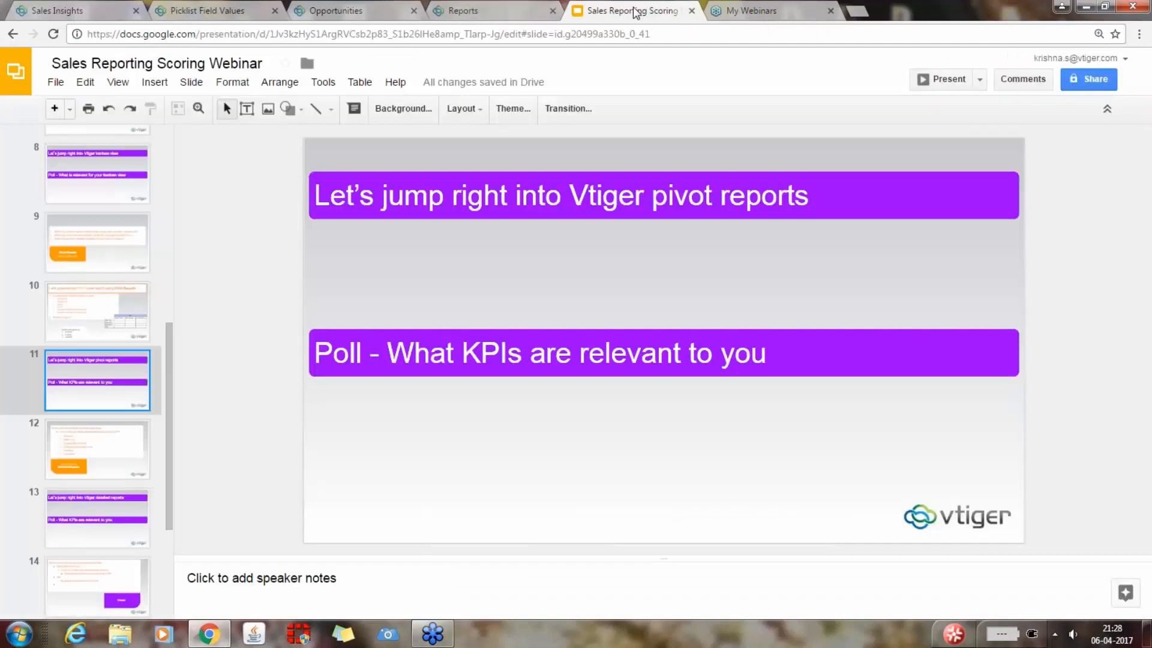
left_click(943, 83)
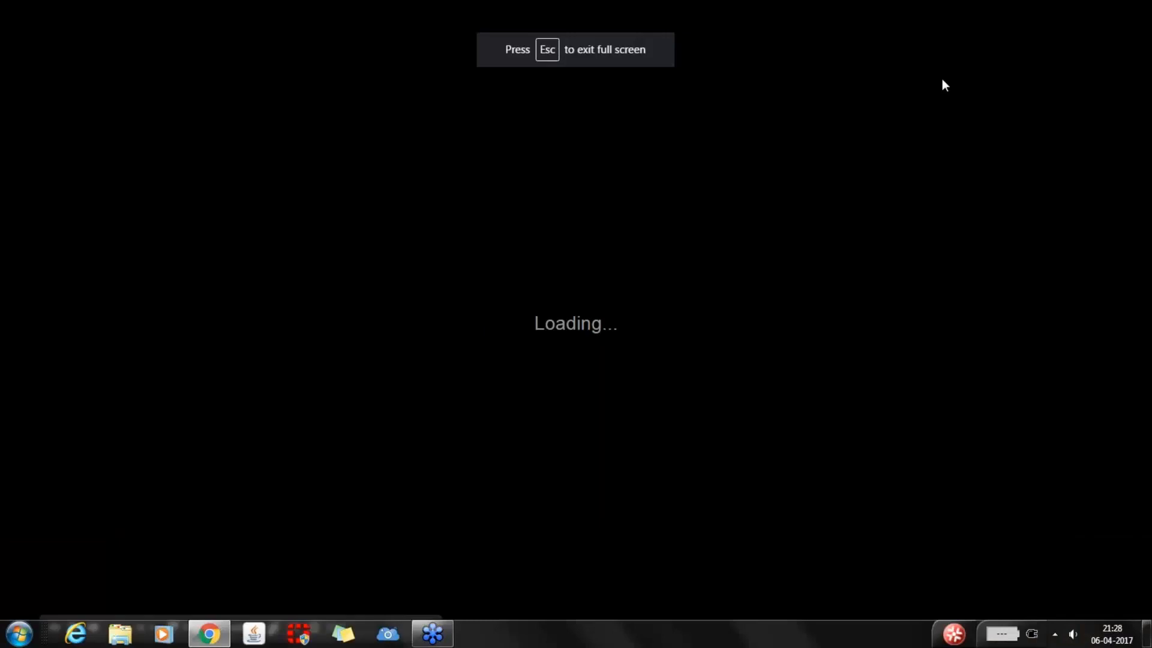
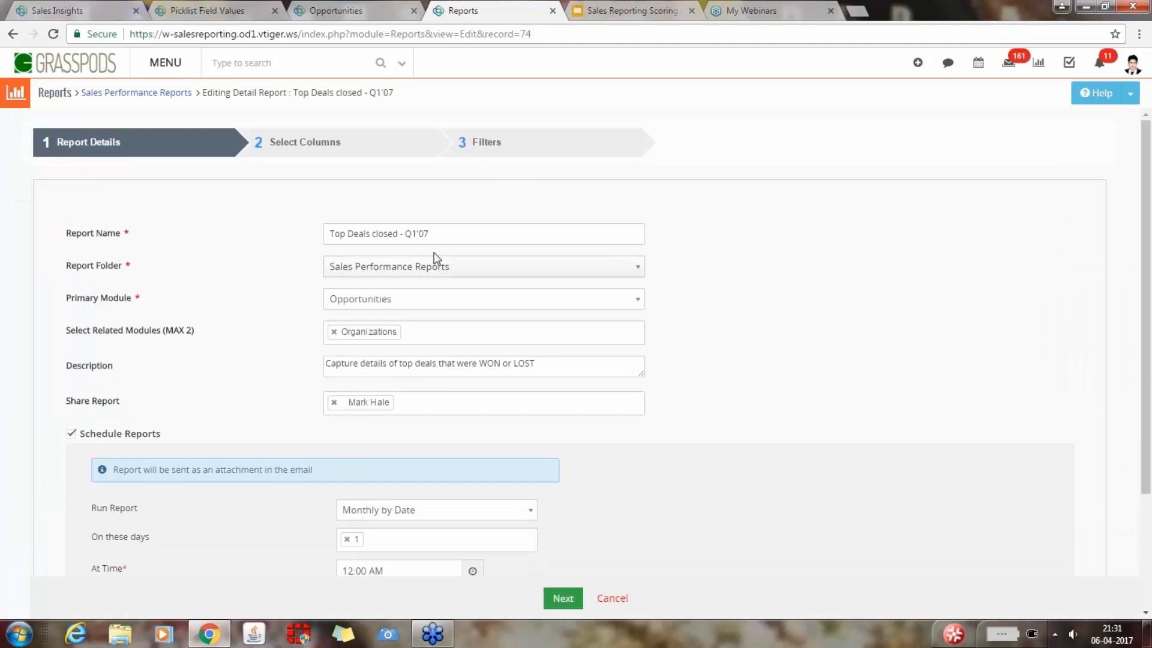
- Change the detail report's name to "Top Deals closed - Q1'17" and go through its email schedule settings
left_click(429, 234)
key("BackSpace")
key("BackSpace")
type("17")
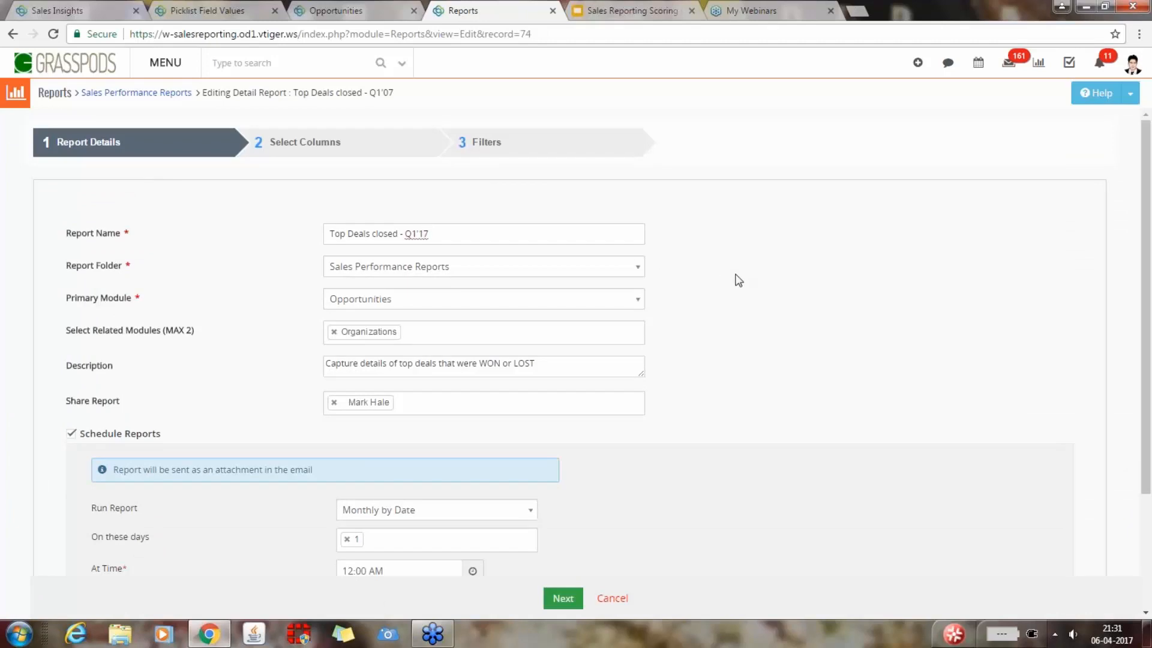
left_click(736, 276)
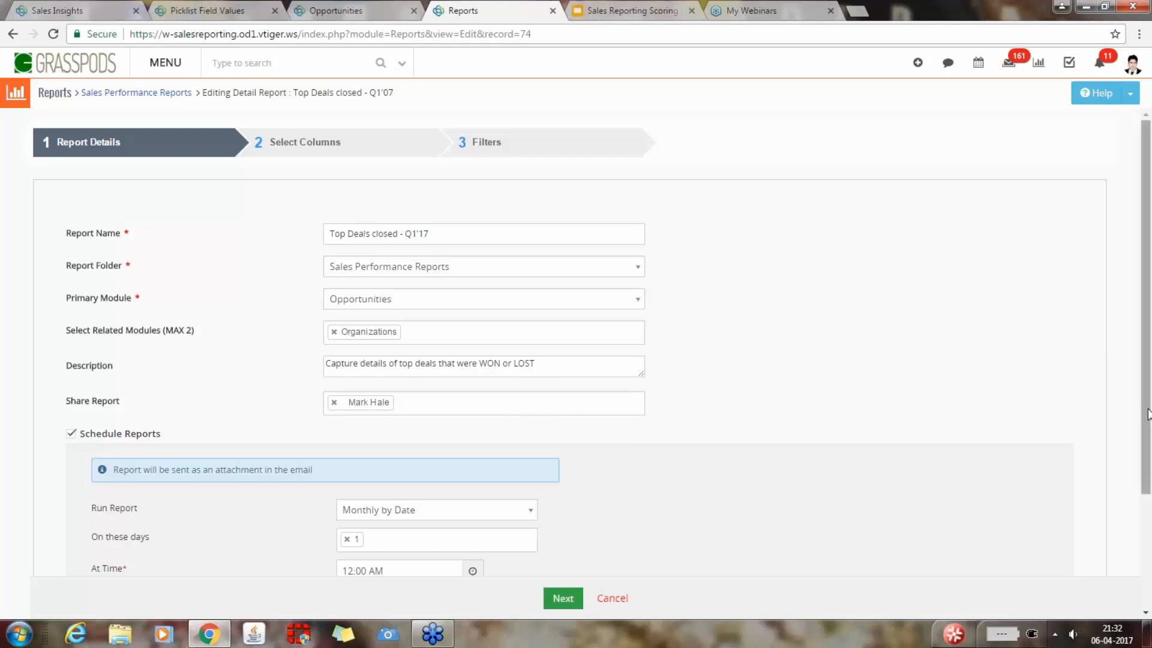
scroll(1149, 534, "down", 3)
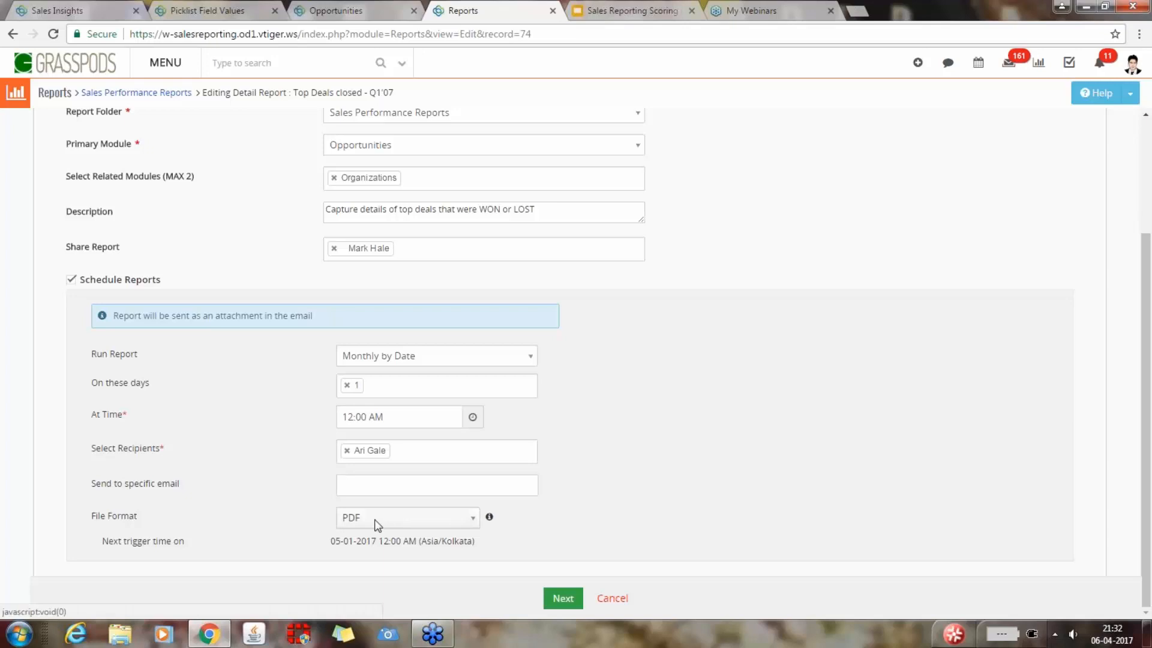
- Continue to the column selection of the Top Deals closed report and review its columns, Sales Stage grouping and amount calculations
left_click(564, 598)
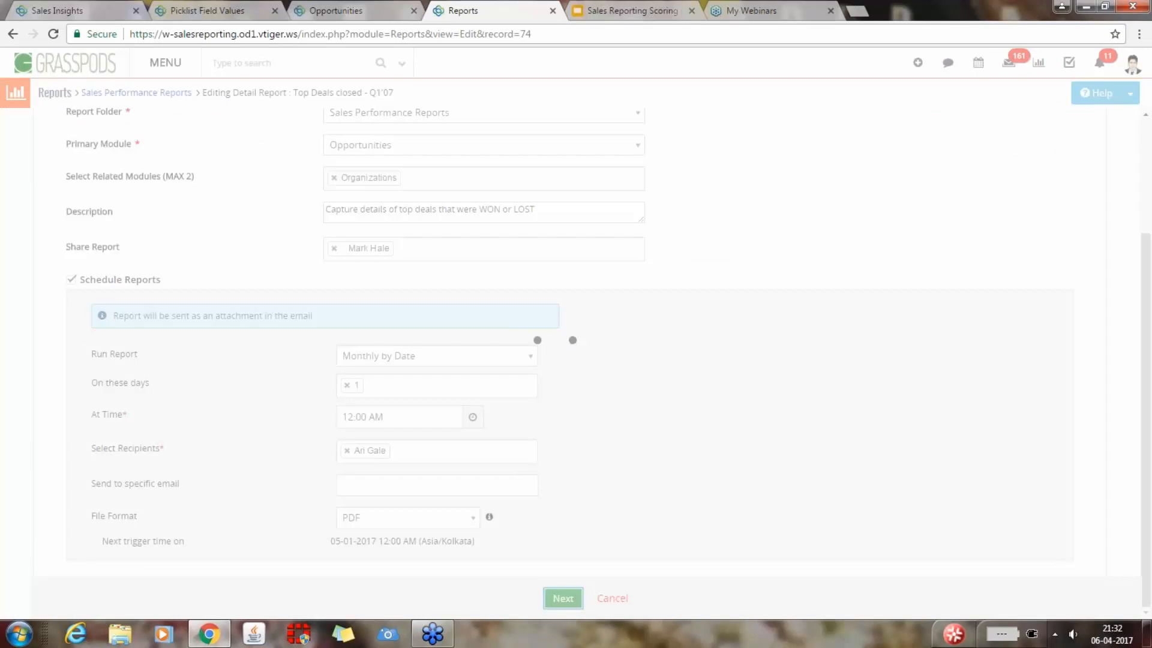
left_click_drag(1147, 432, 1148, 353)
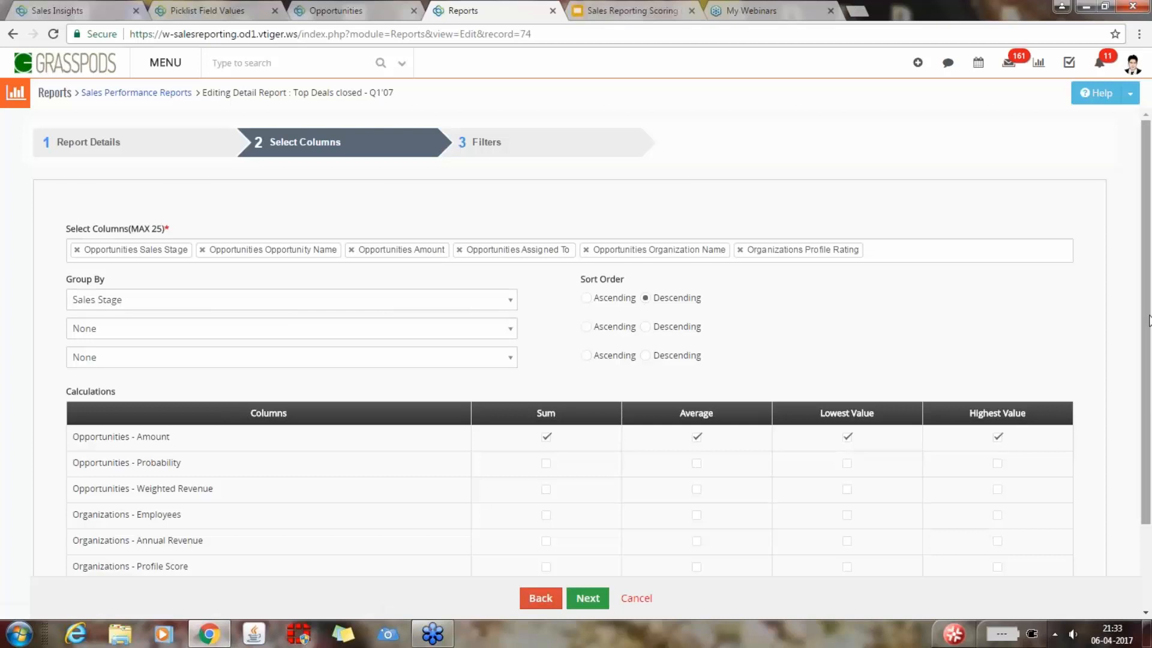
left_click_drag(1147, 315, 1148, 468)
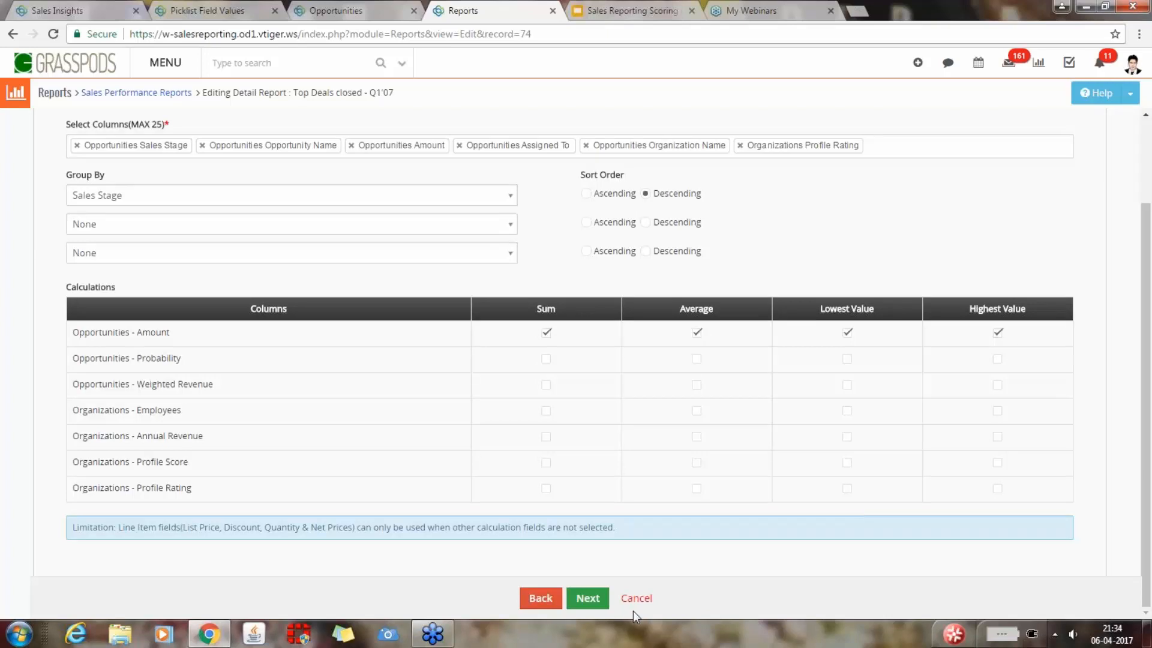
- Go on to the detail report's filters, check the Actual Close Date range in its calendar, and save and generate the report
left_click(588, 598)
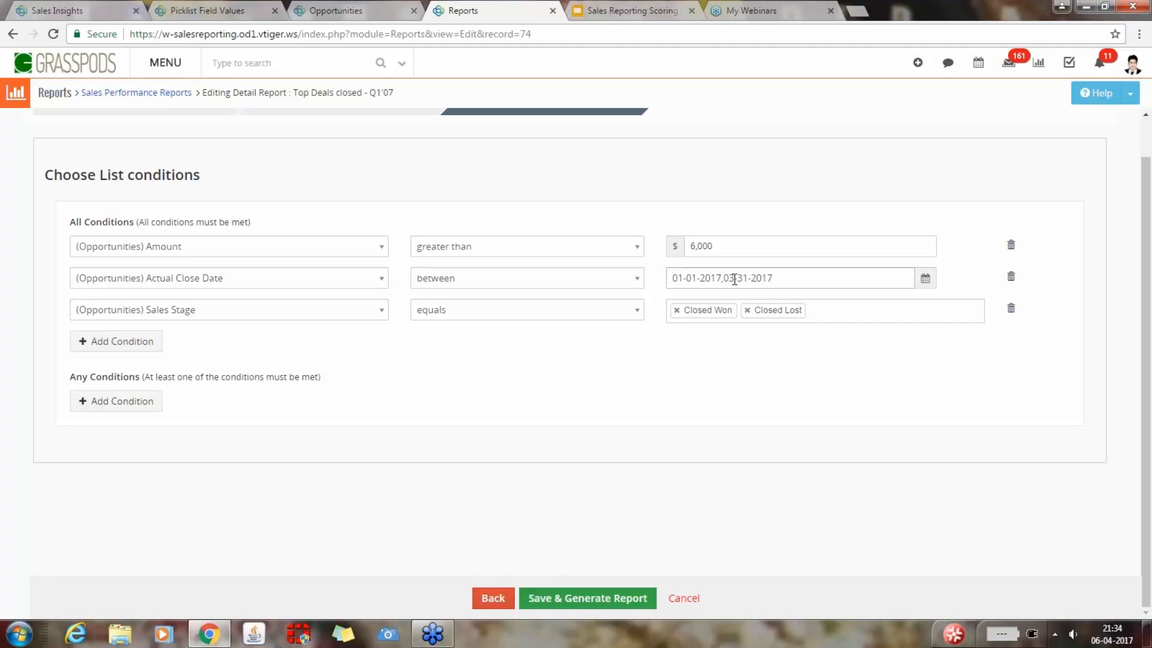
left_click(925, 279)
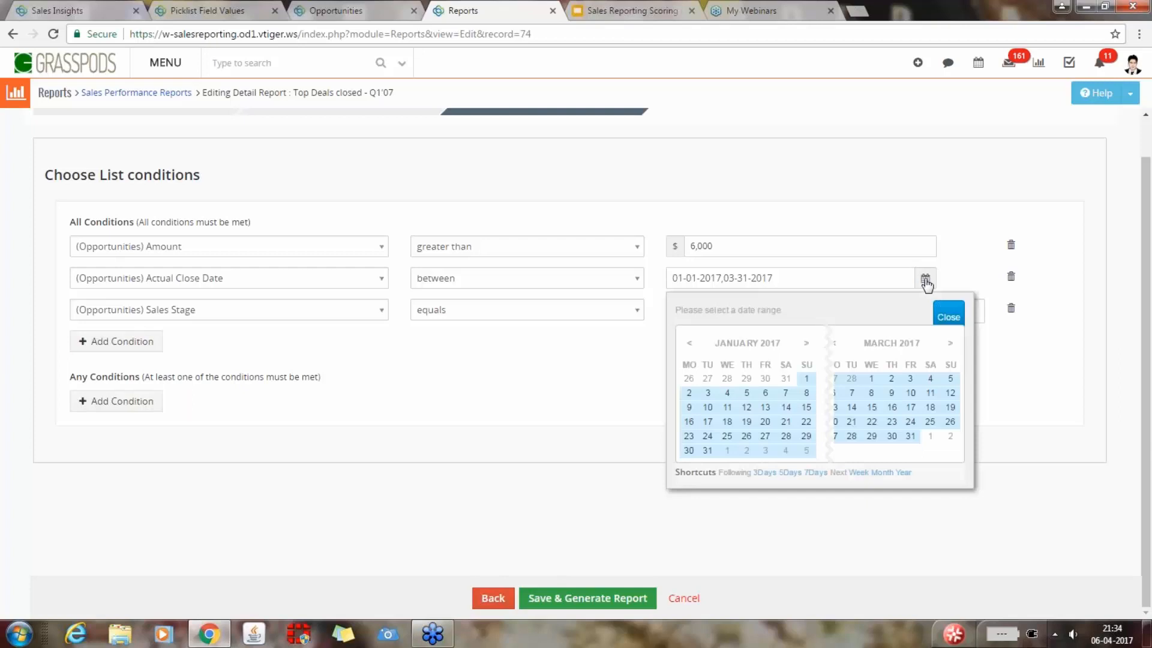
left_click(958, 320)
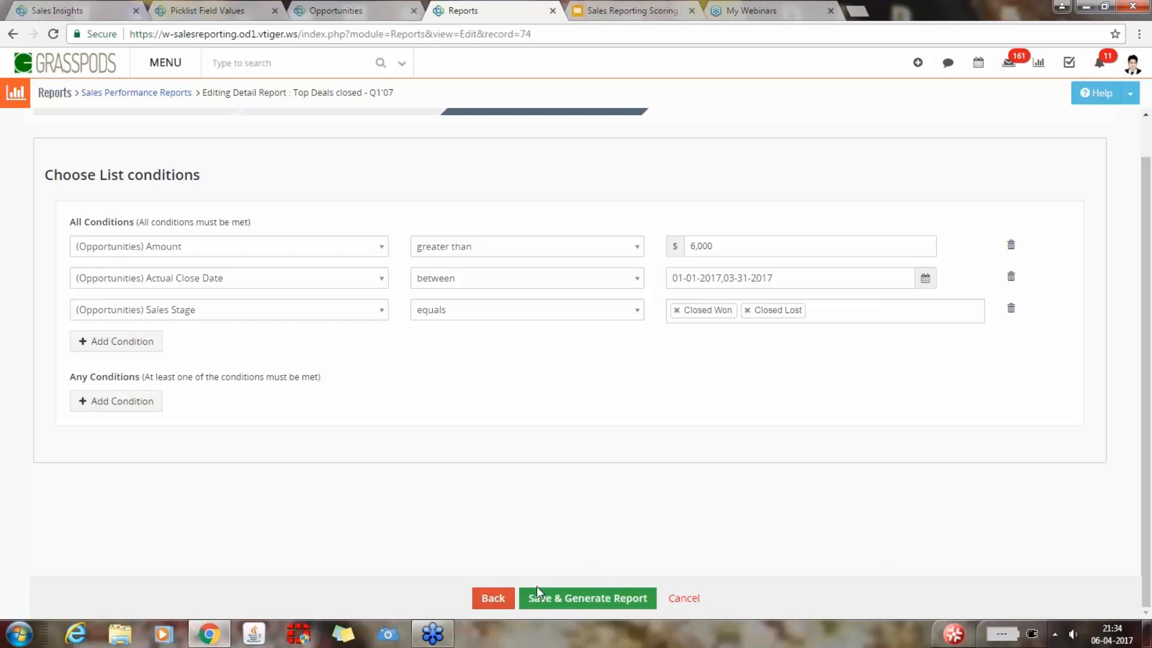
left_click(581, 606)
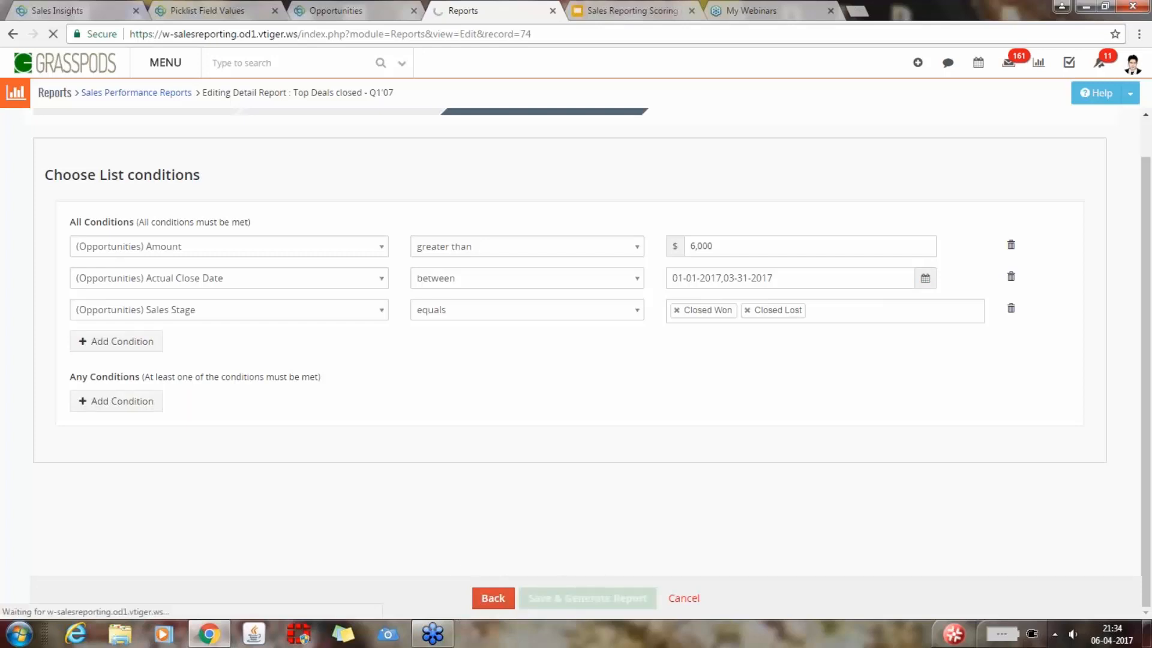
- Examine the generated Top Deals report's amount summary, Closed Won and Closed Lost deals, and organization profile ratings
left_click_drag(1146, 292, 1147, 360)
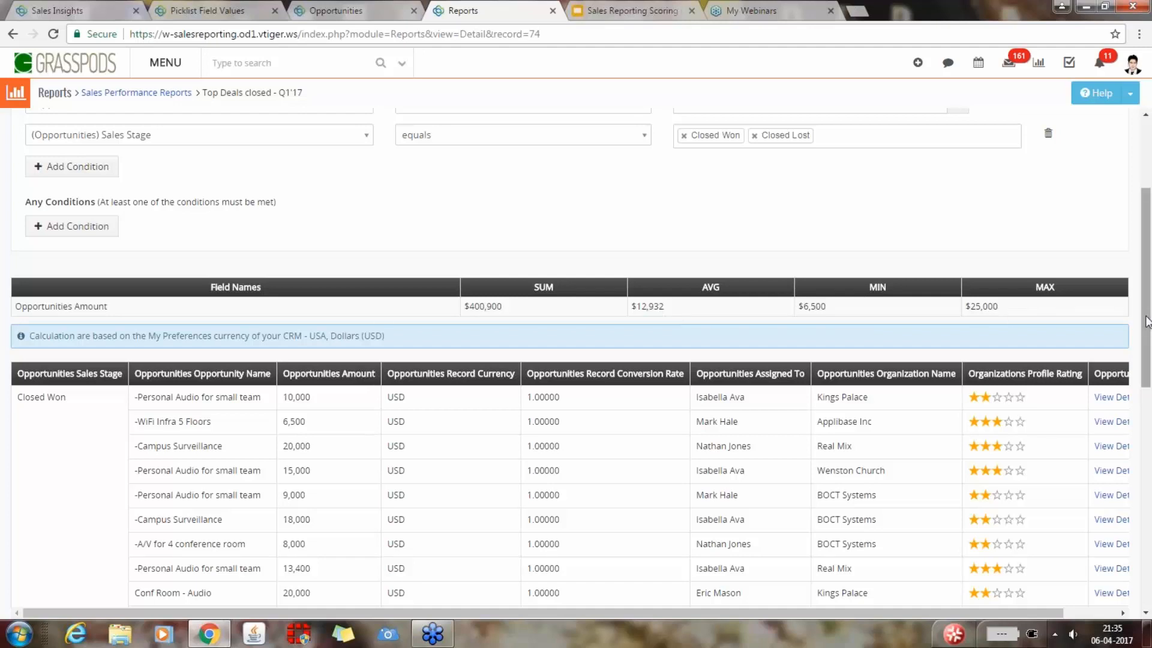
left_click_drag(1148, 312, 1148, 343)
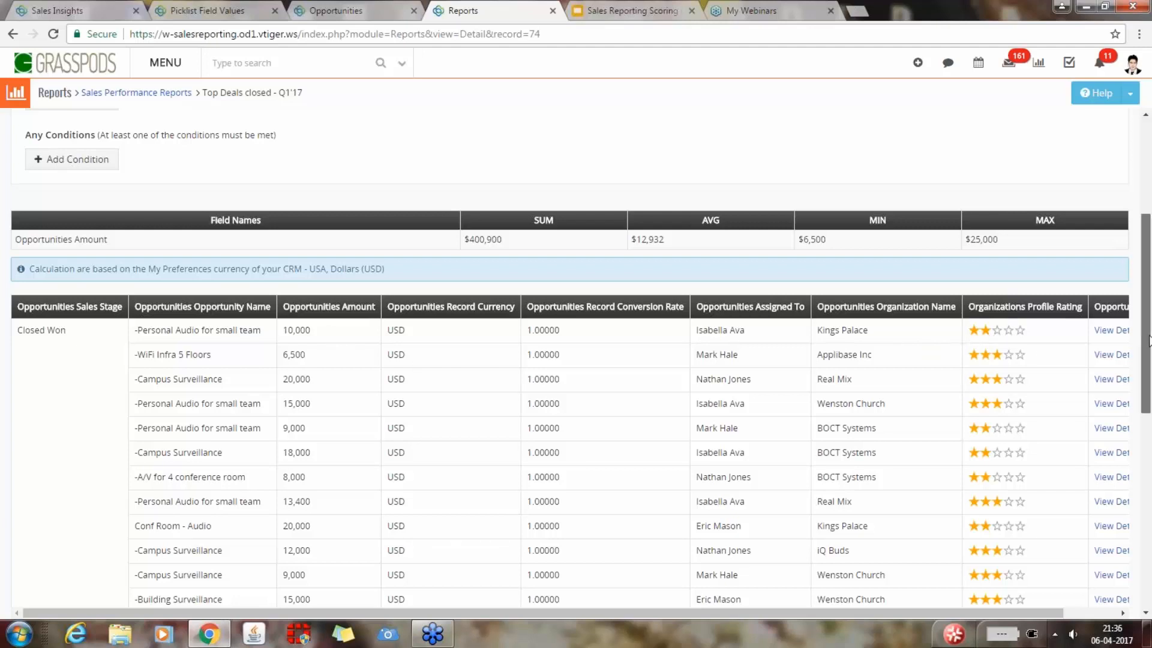
scroll(1022, 571, "down", 3)
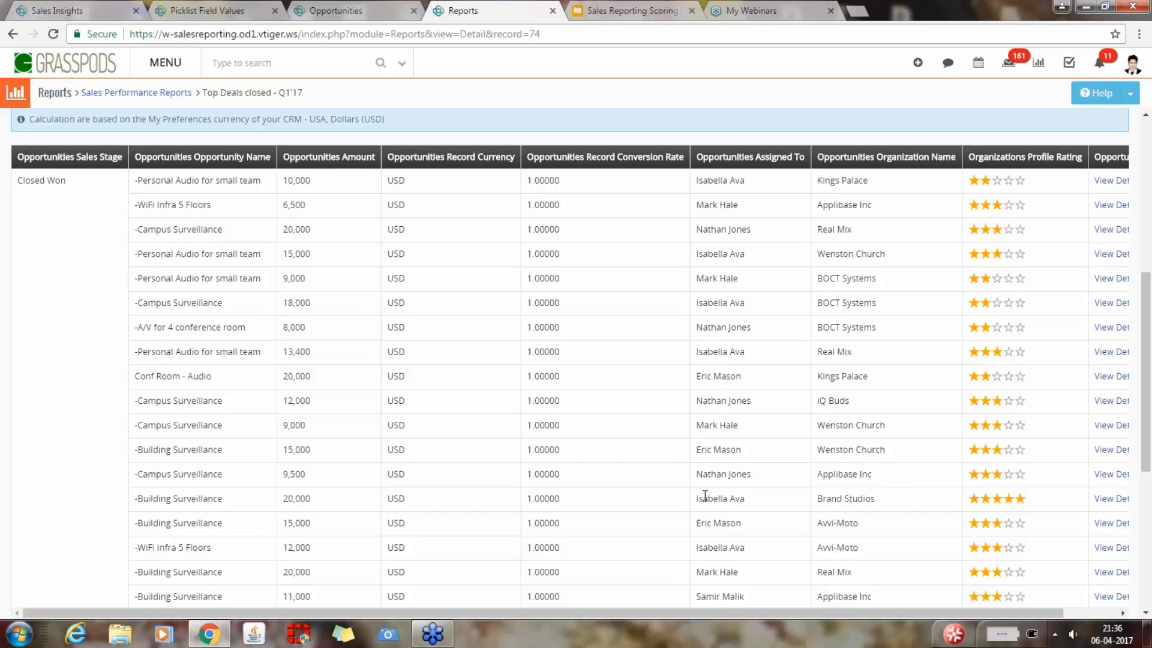
left_click(1007, 499)
left_click_drag(1148, 321, 1146, 485)
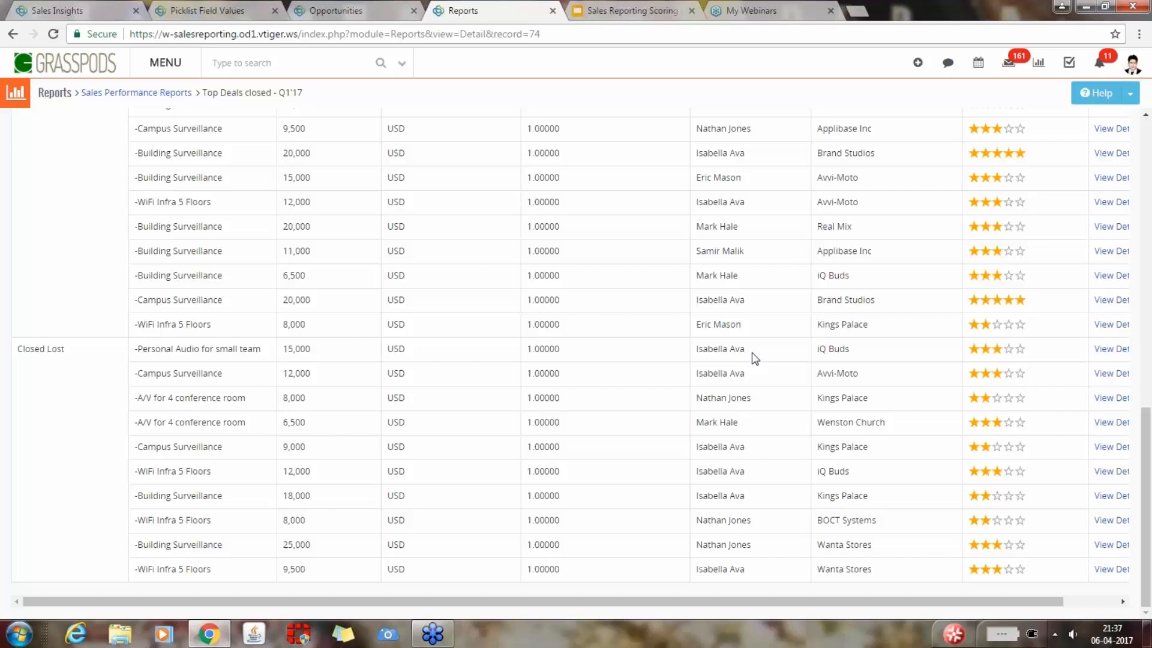
left_click_drag(1148, 577, 1149, 340)
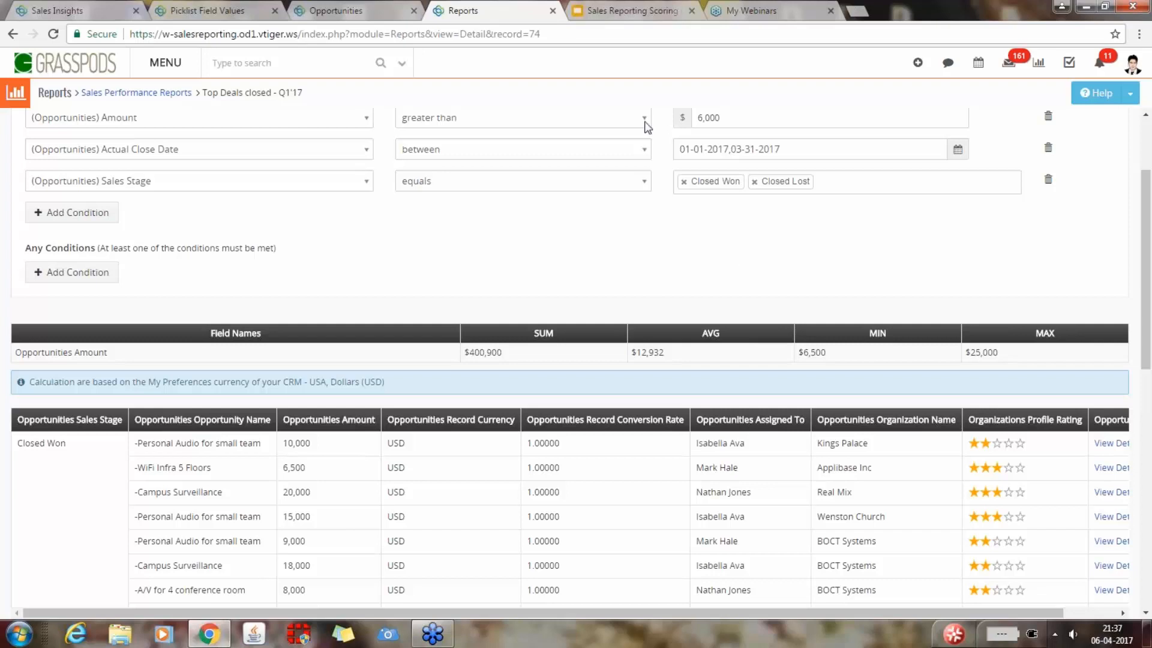
- Switch to the Sales Reporting Scoring Webinar slides and present from the Vtiger detailed reports slide
left_click(642, 12)
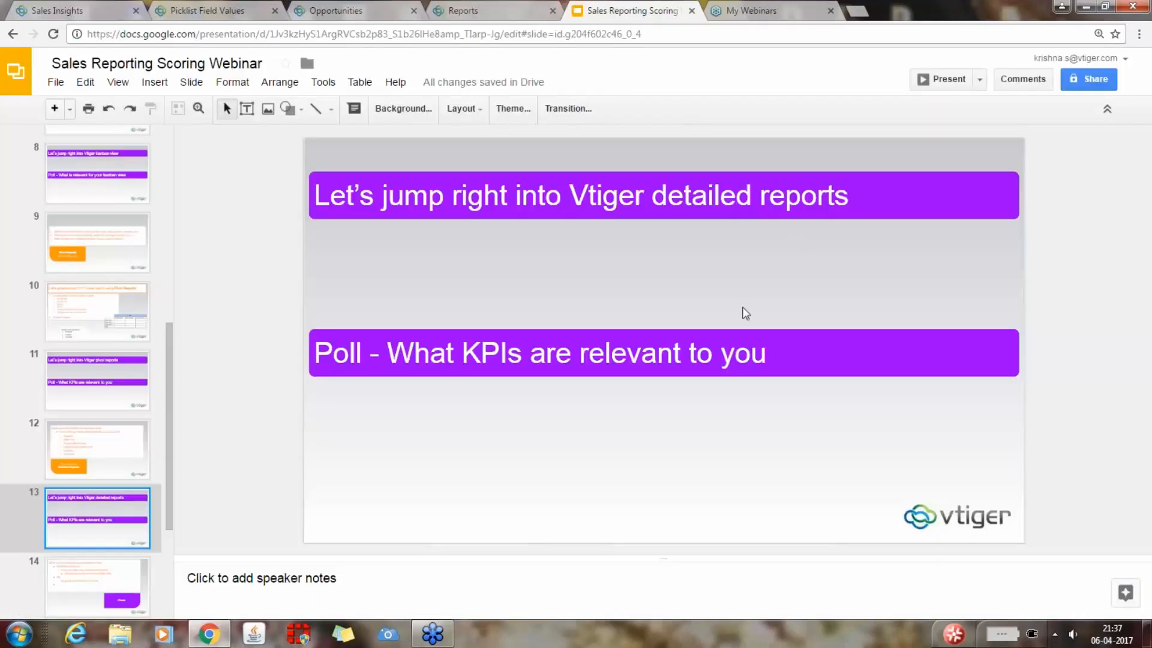
left_click(933, 82)
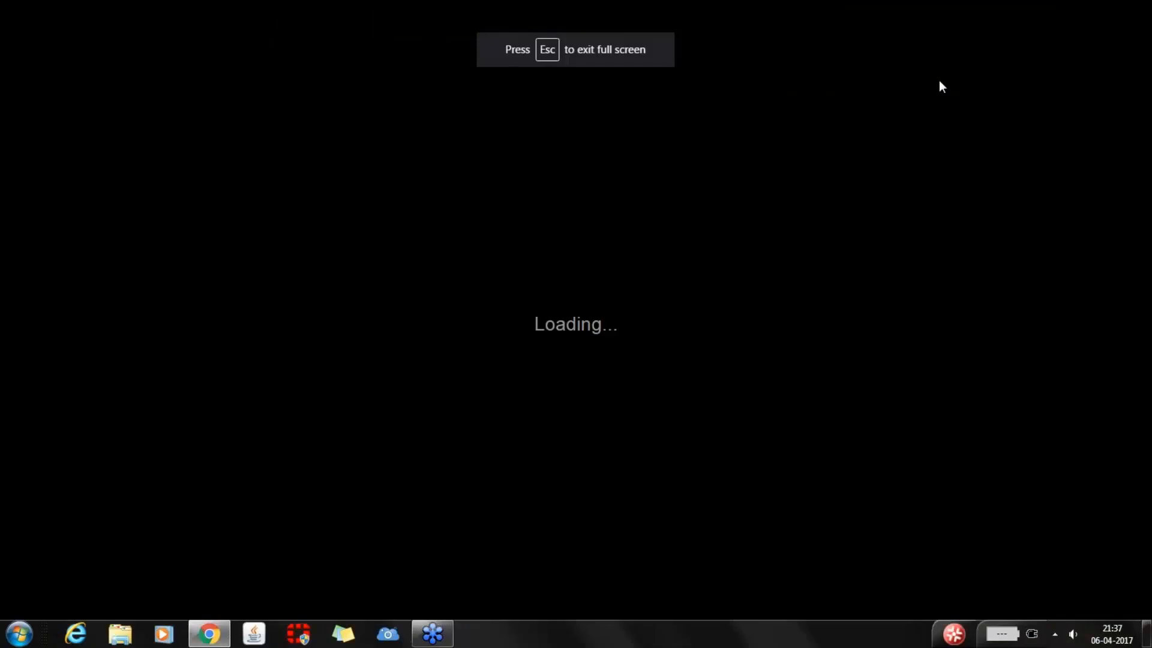
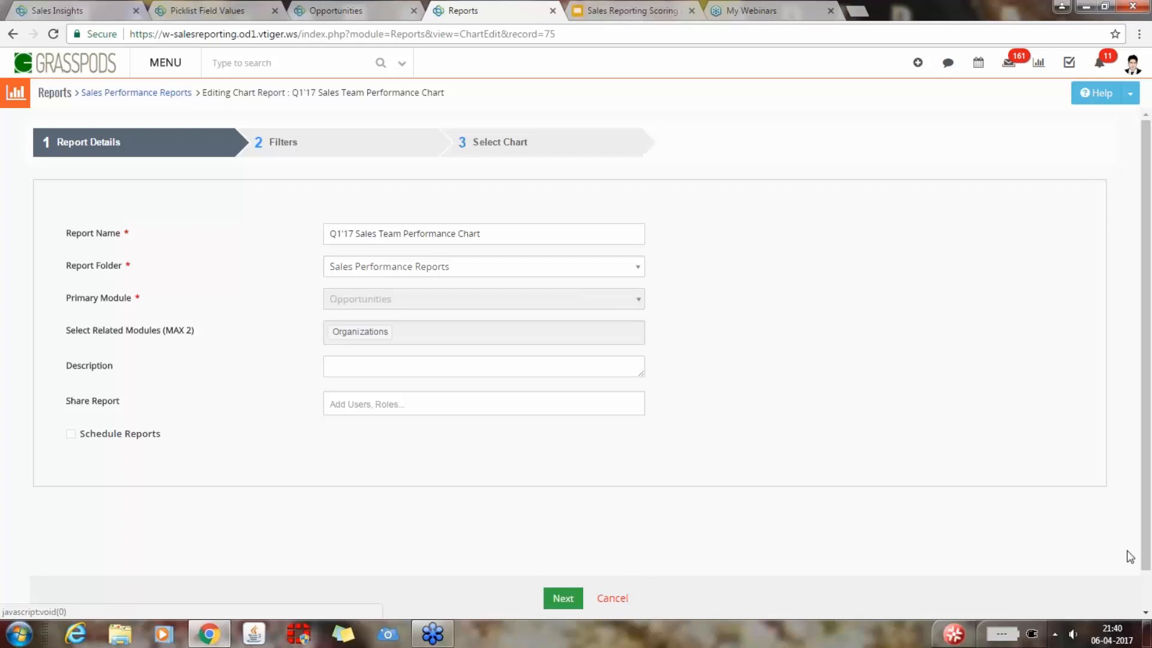
- Go through the Q1'17 Sales Team Performance Chart's filters and vertical bar chart settings, then save and generate the report
left_click(563, 598)
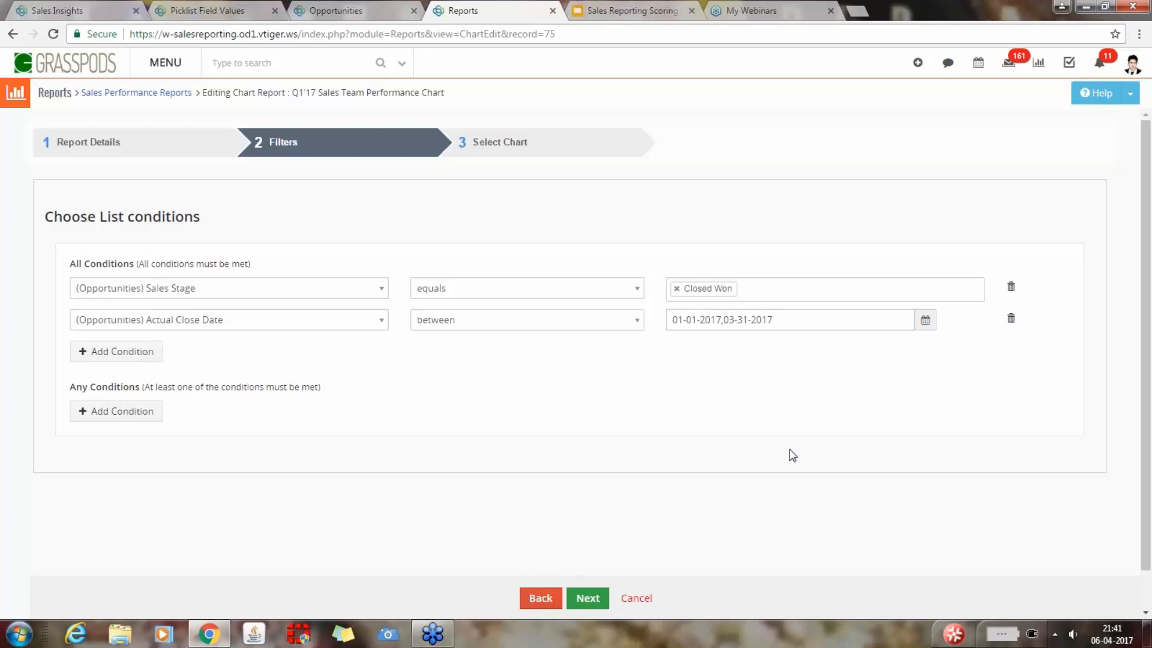
left_click(585, 600)
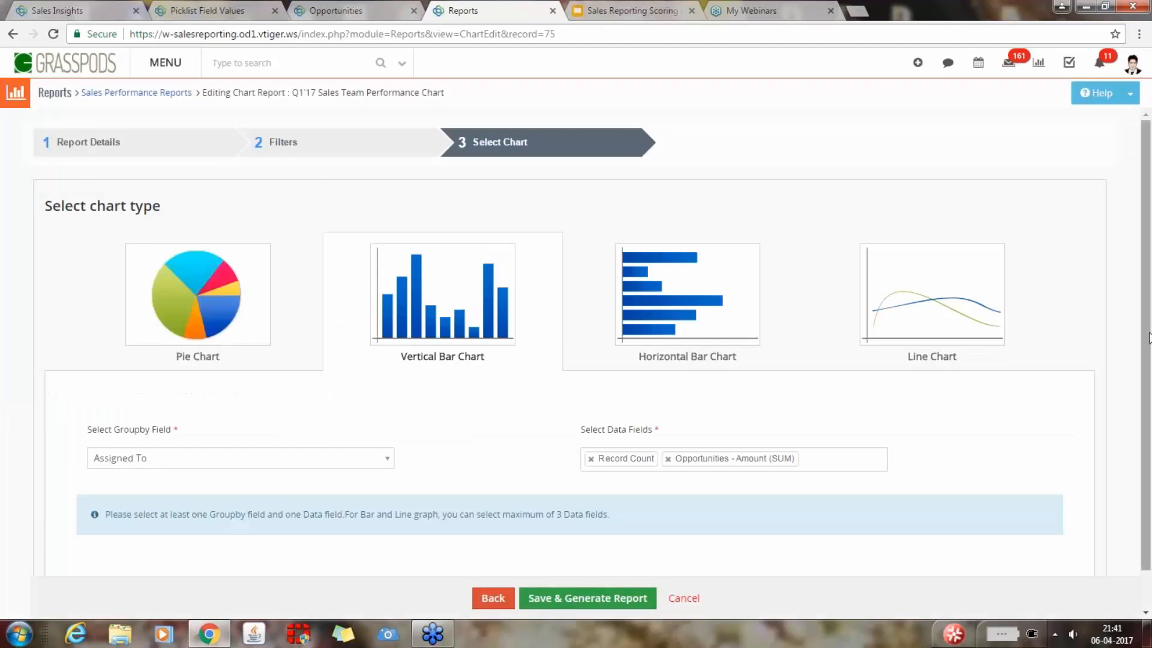
left_click_drag(1146, 334, 1146, 377)
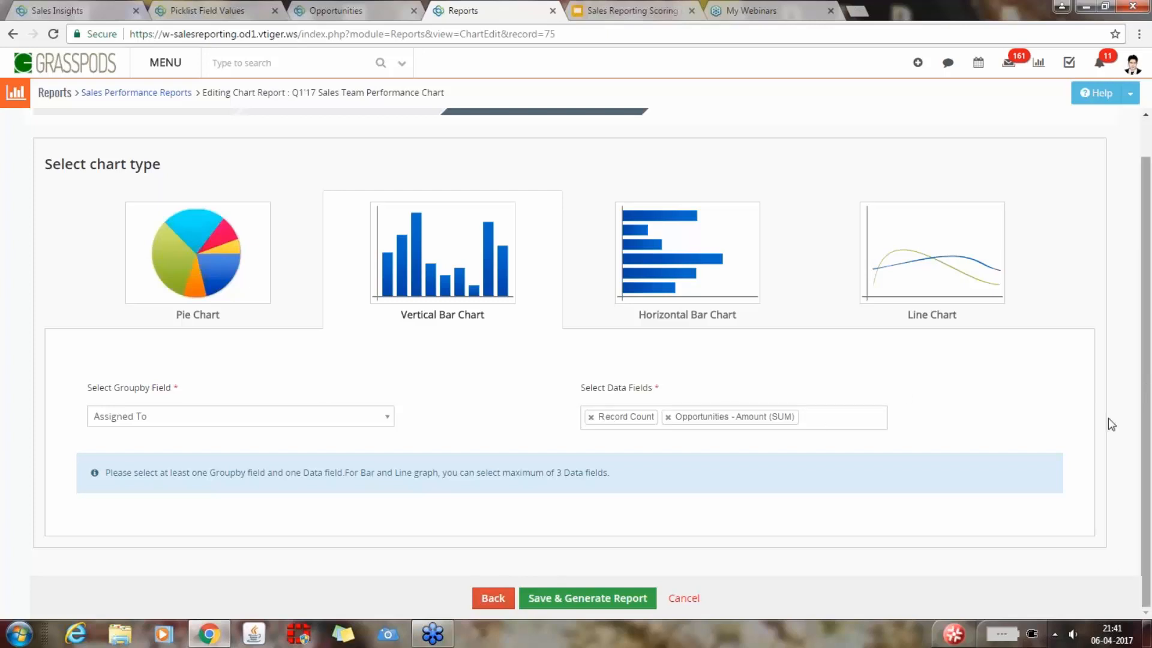
left_click(639, 598)
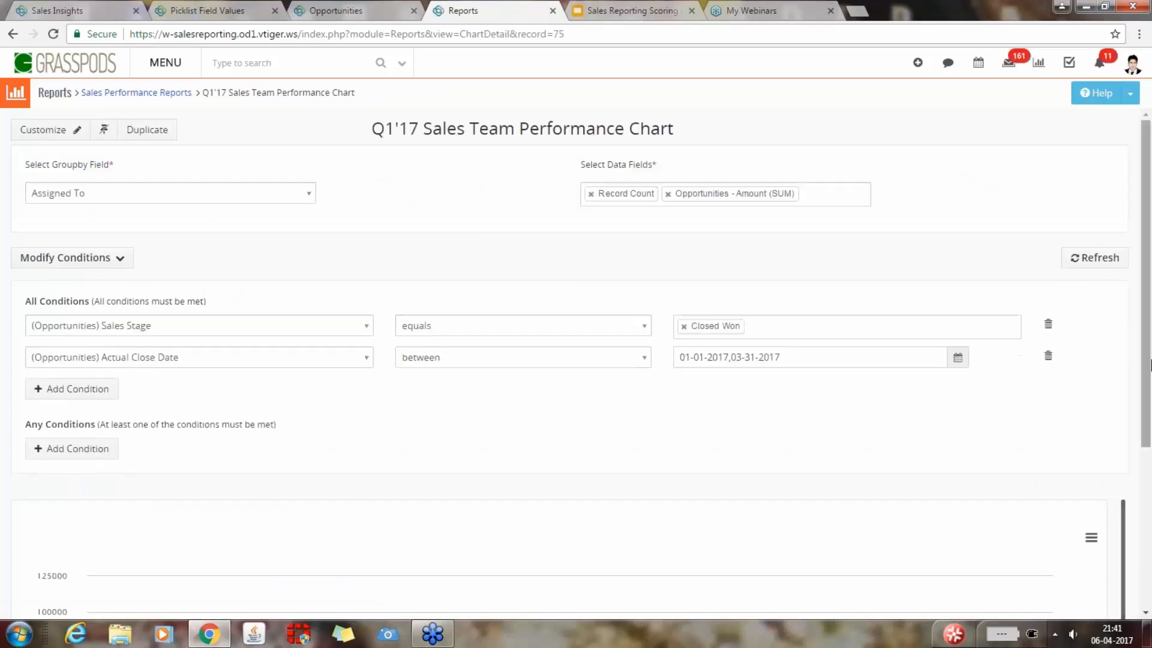
- Examine each salesperson's record count and total amount in the Sales Team Performance bar chart
left_click_drag(1150, 363, 1149, 504)
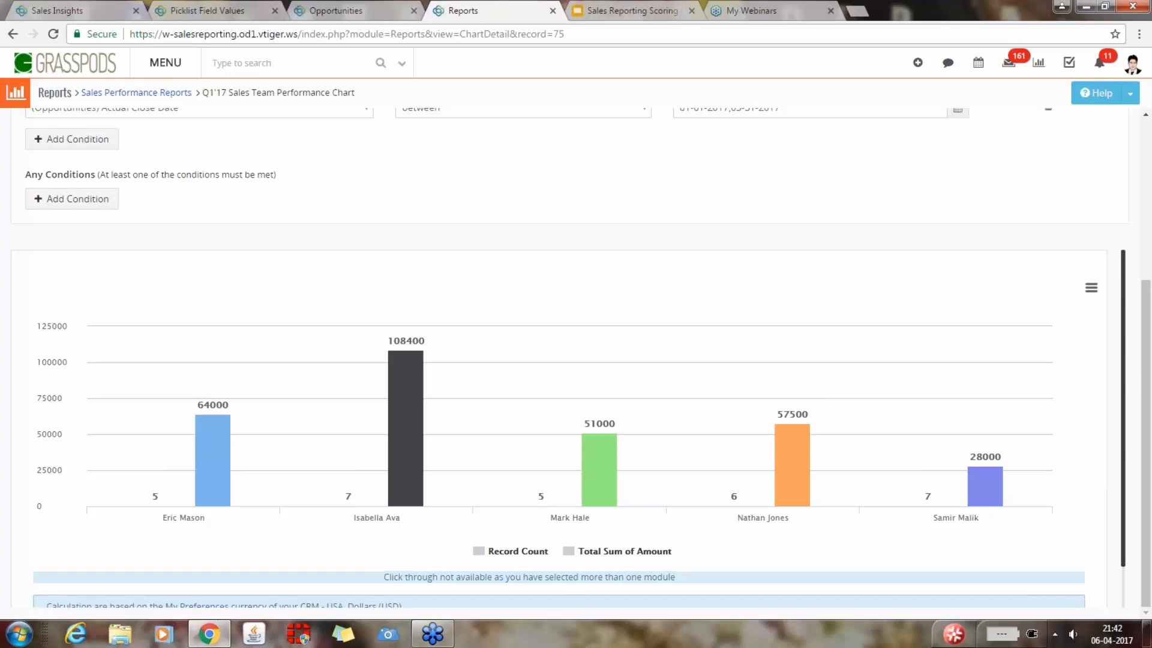
mouse_move(151, 504)
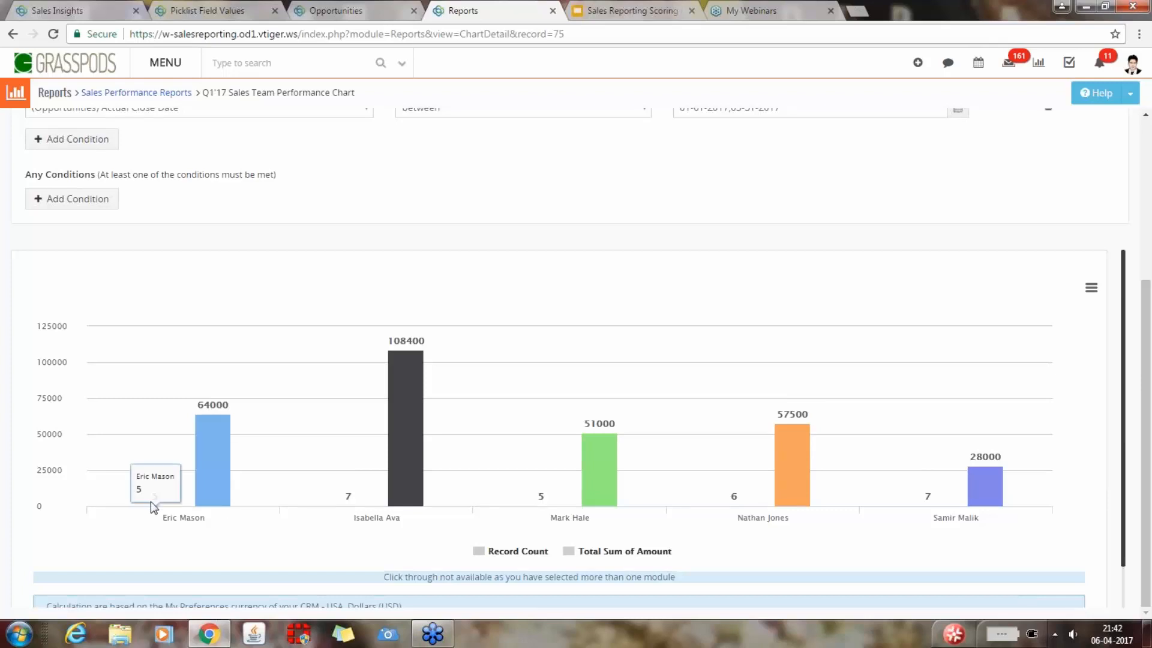
mouse_move(208, 403)
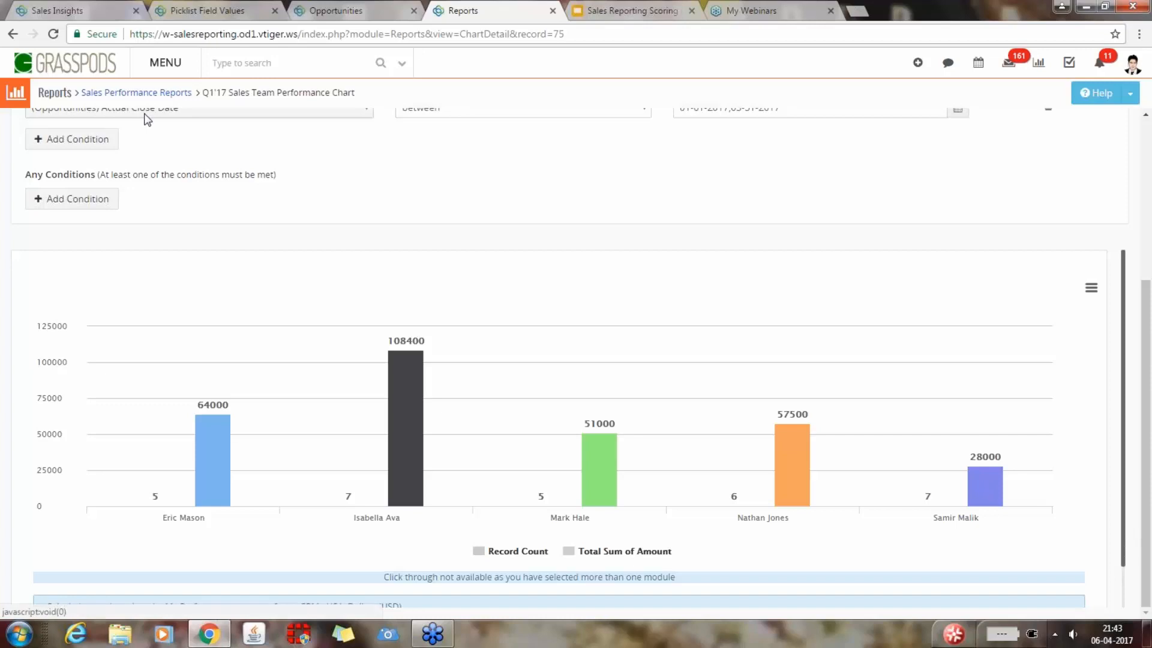
- Open the Q1'17 Sales breakup by Industry report for customizing, go through its filters and pie chart settings, and save and generate it
left_click(167, 94)
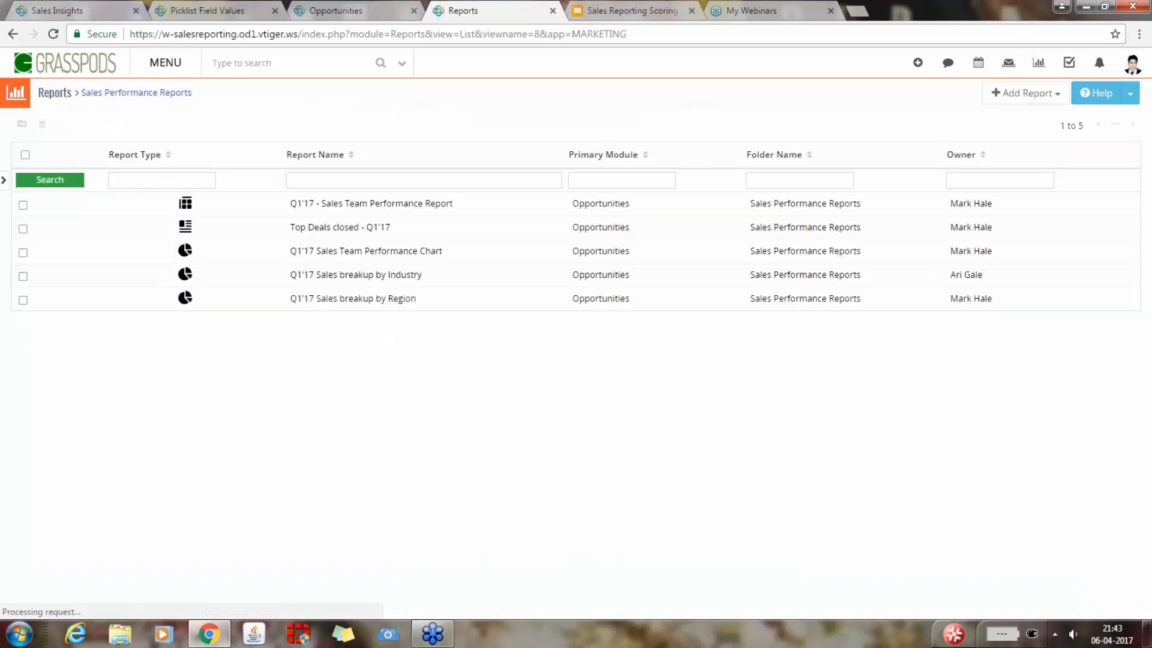
left_click(331, 276)
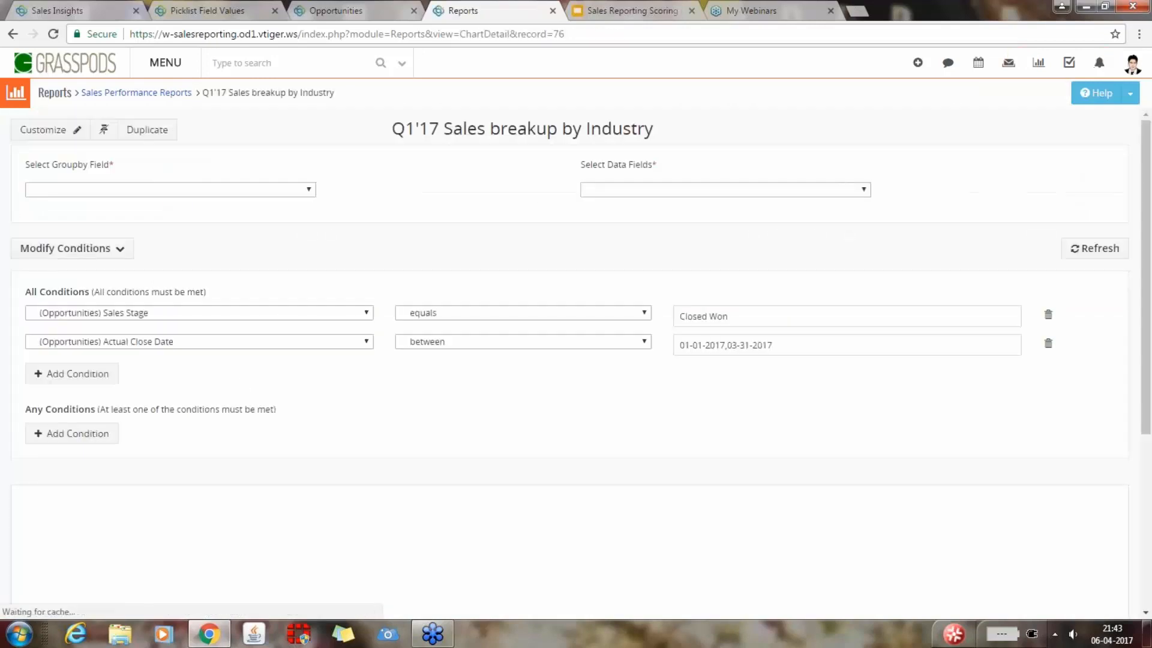
left_click(44, 129)
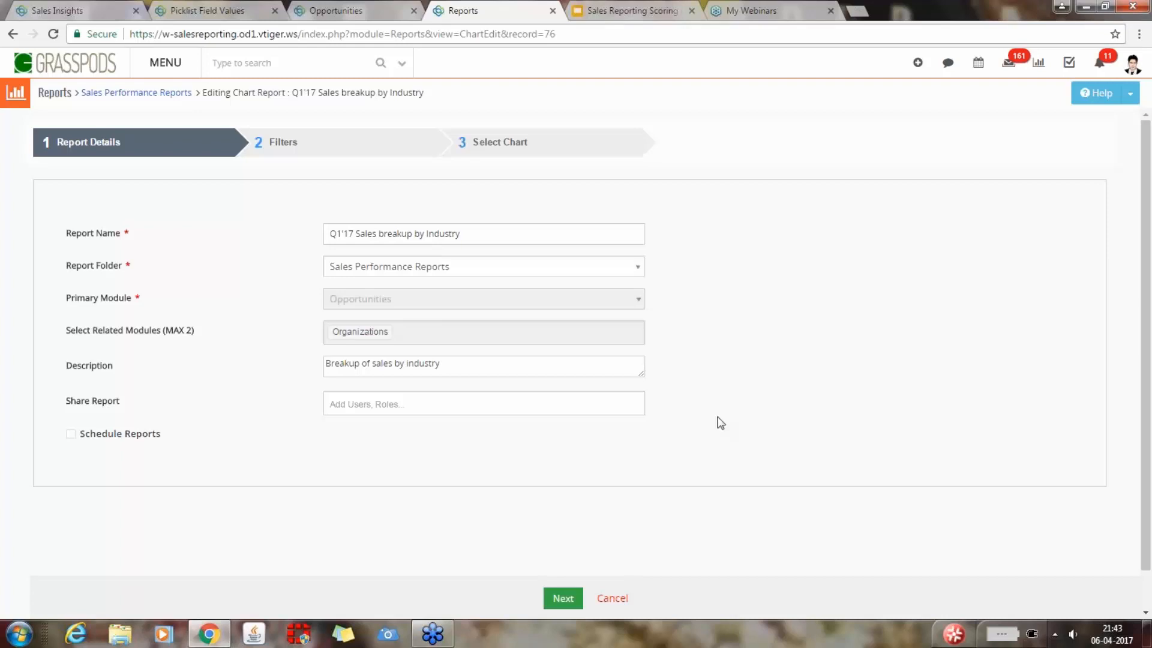
left_click(562, 598)
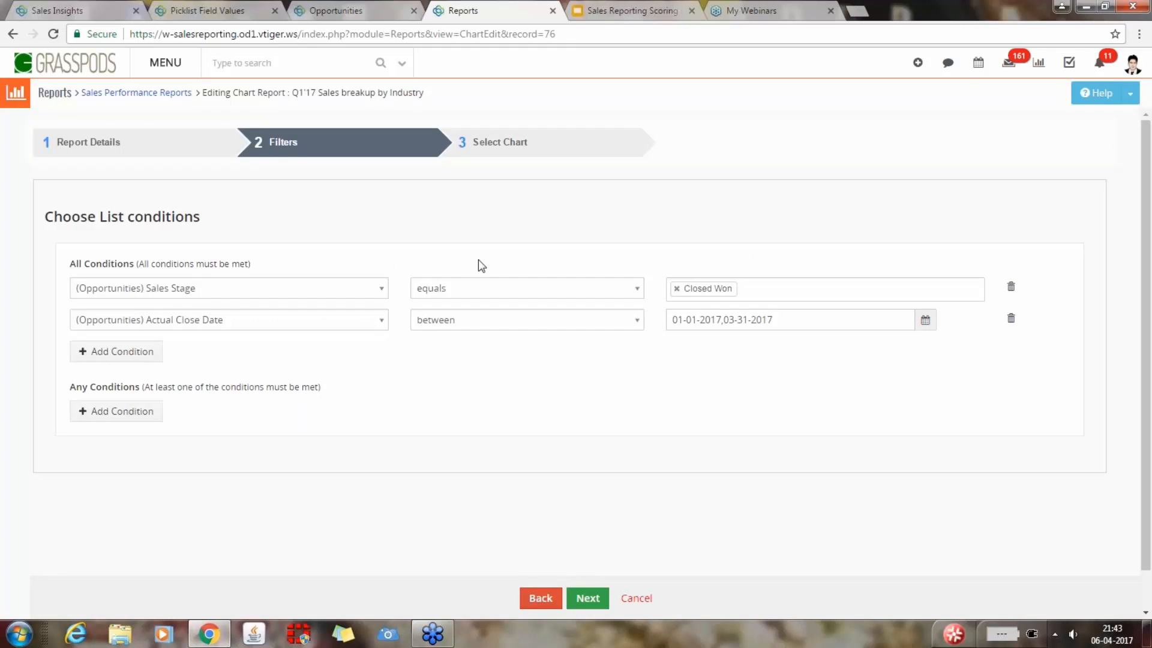
left_click(588, 597)
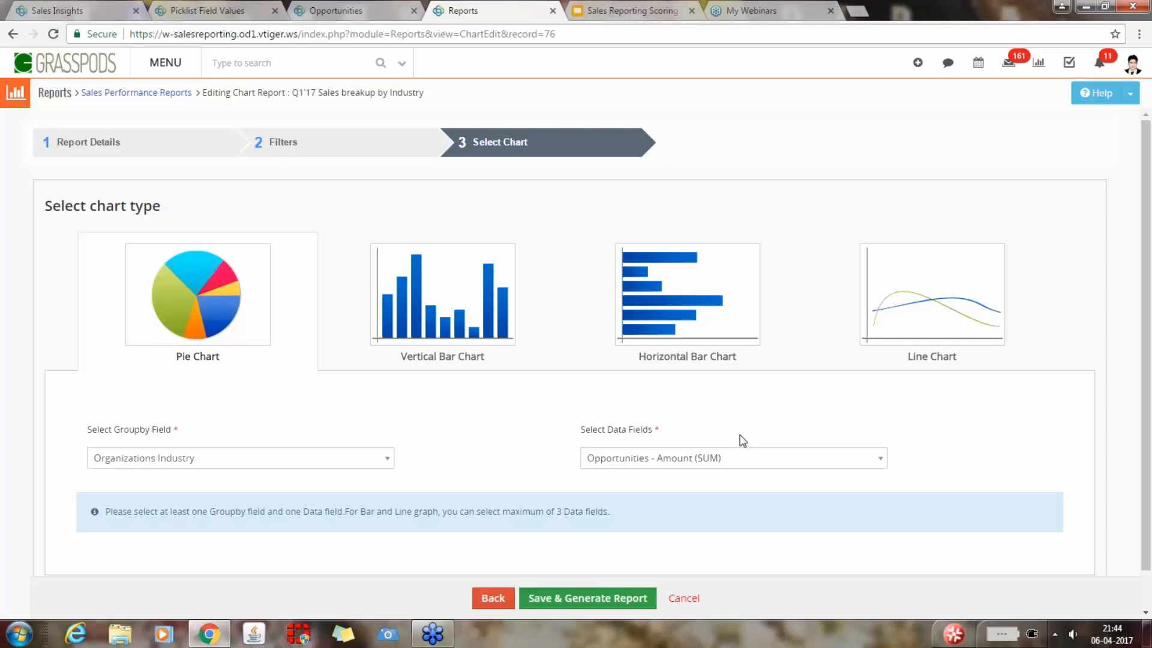
left_click(603, 600)
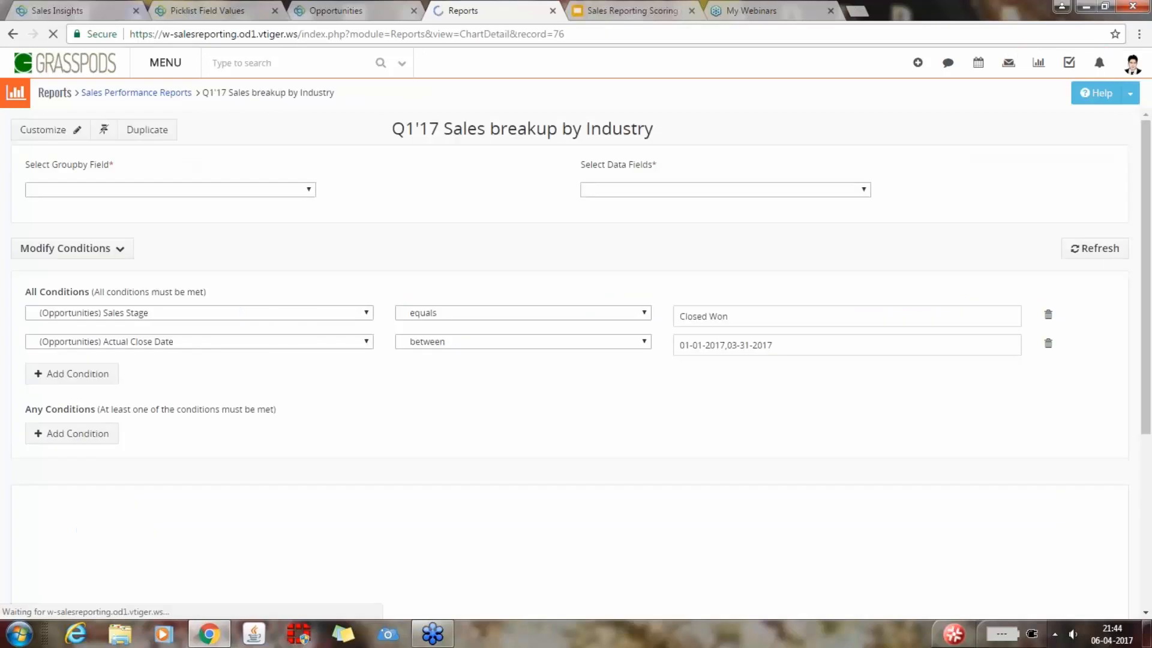
- Examine the industry shares in the Sales breakup pie chart and return to the report's settings
left_click_drag(1147, 326, 1147, 511)
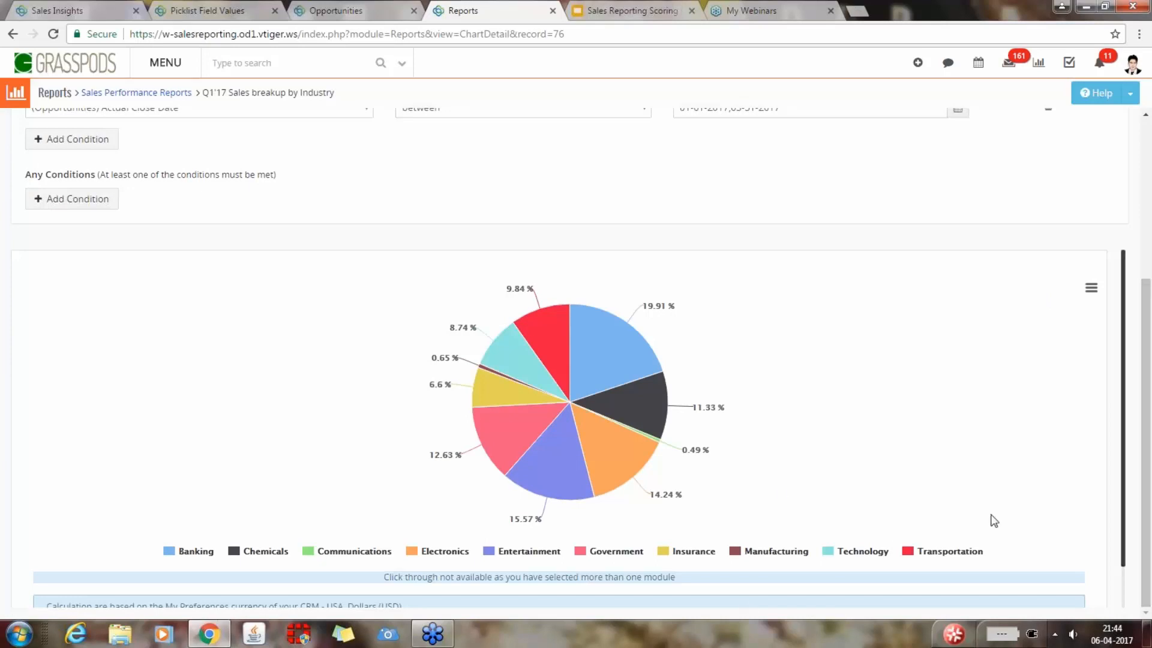
mouse_move(522, 479)
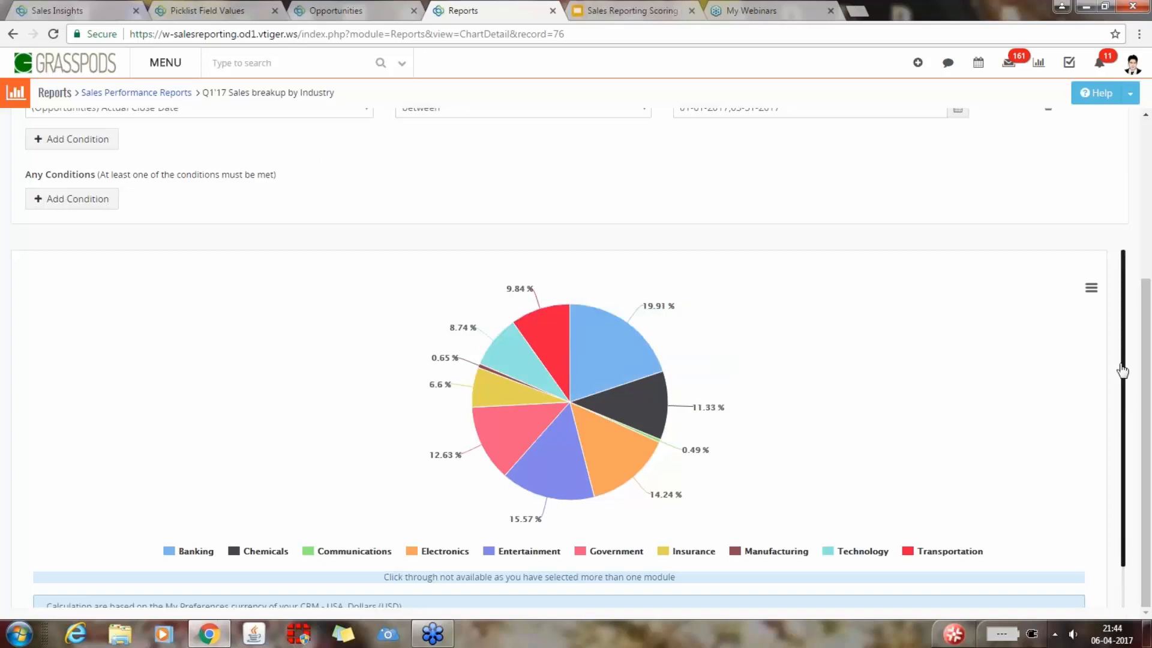
left_click_drag(1147, 478, 1148, 320)
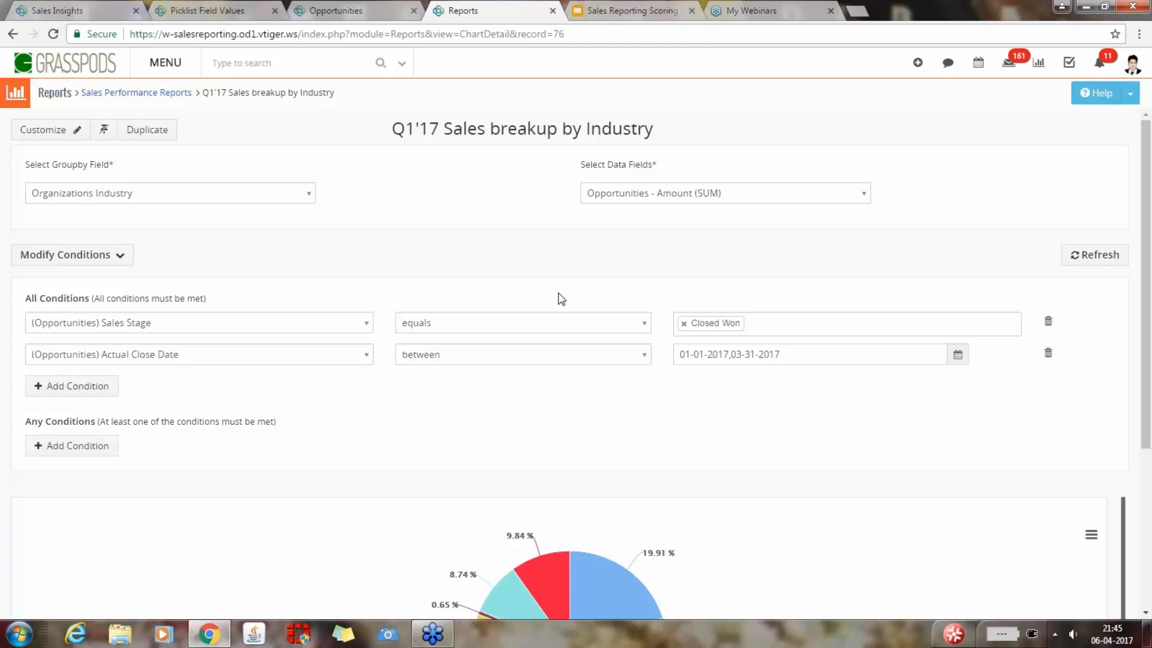
- Duplicate the industry sales report as "Q1'17 #deals breakup by Industry", keeping its filters and pie chart settings, and generate it
left_click(142, 131)
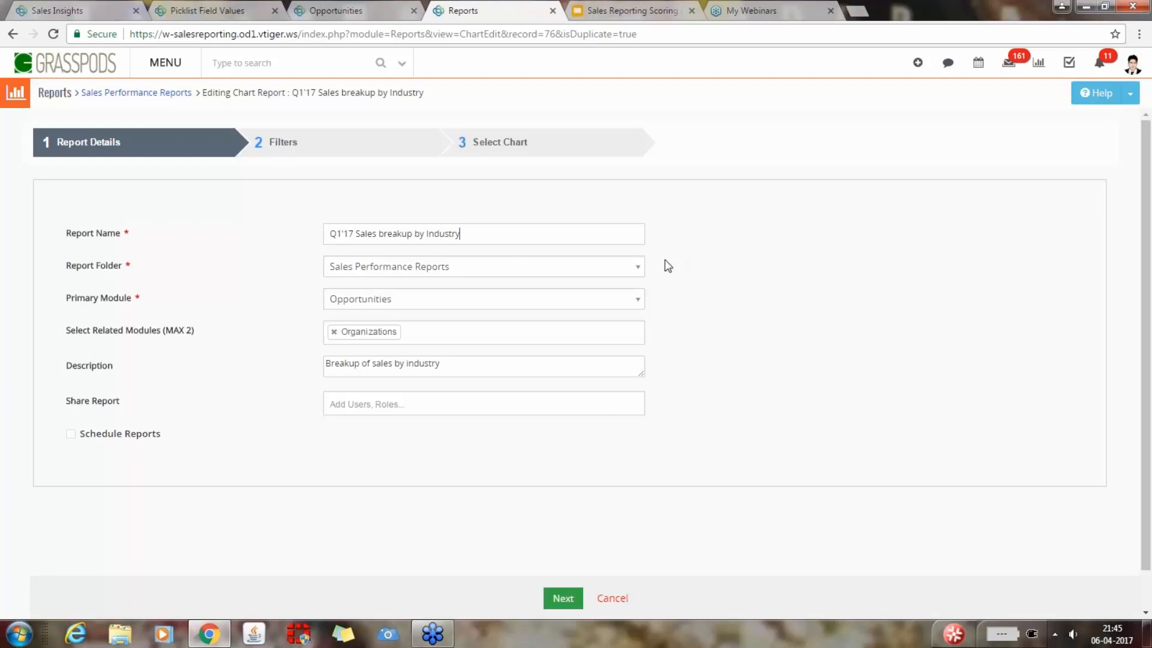
double_click(371, 233)
type("#deals")
left_click(565, 599)
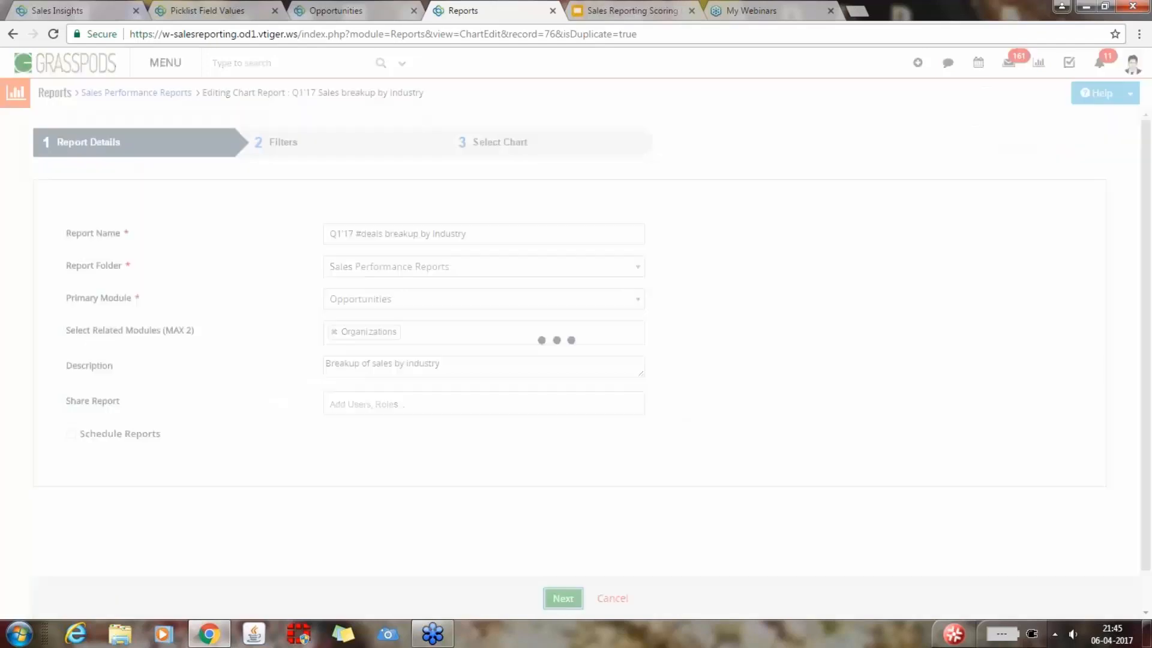
left_click(588, 598)
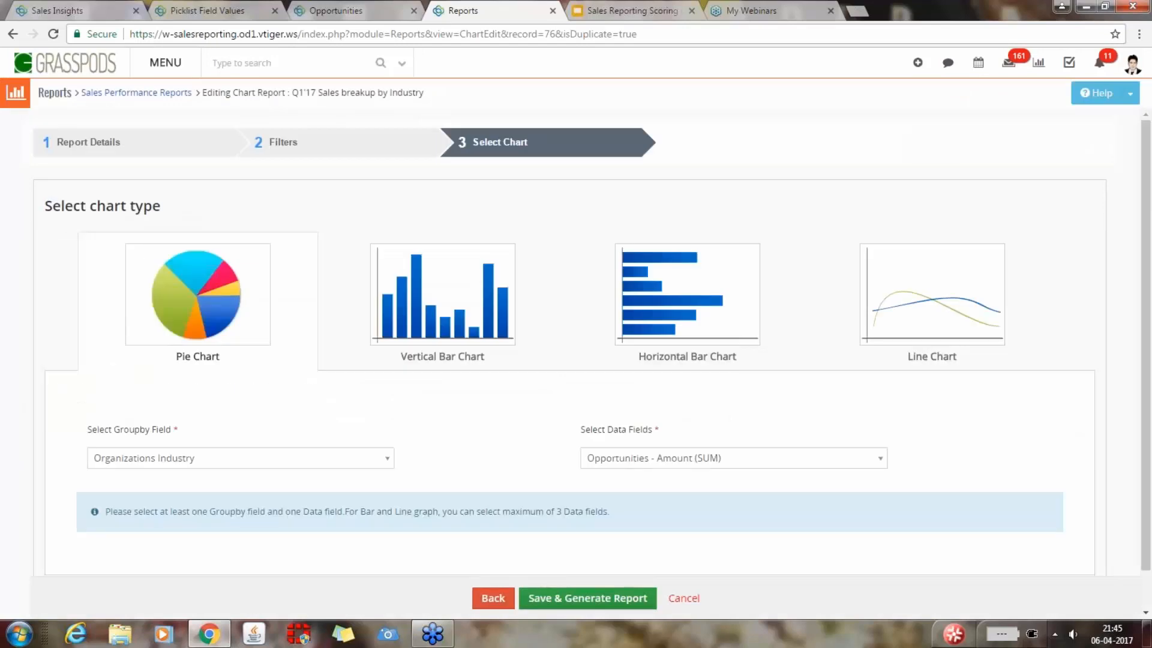
left_click(575, 600)
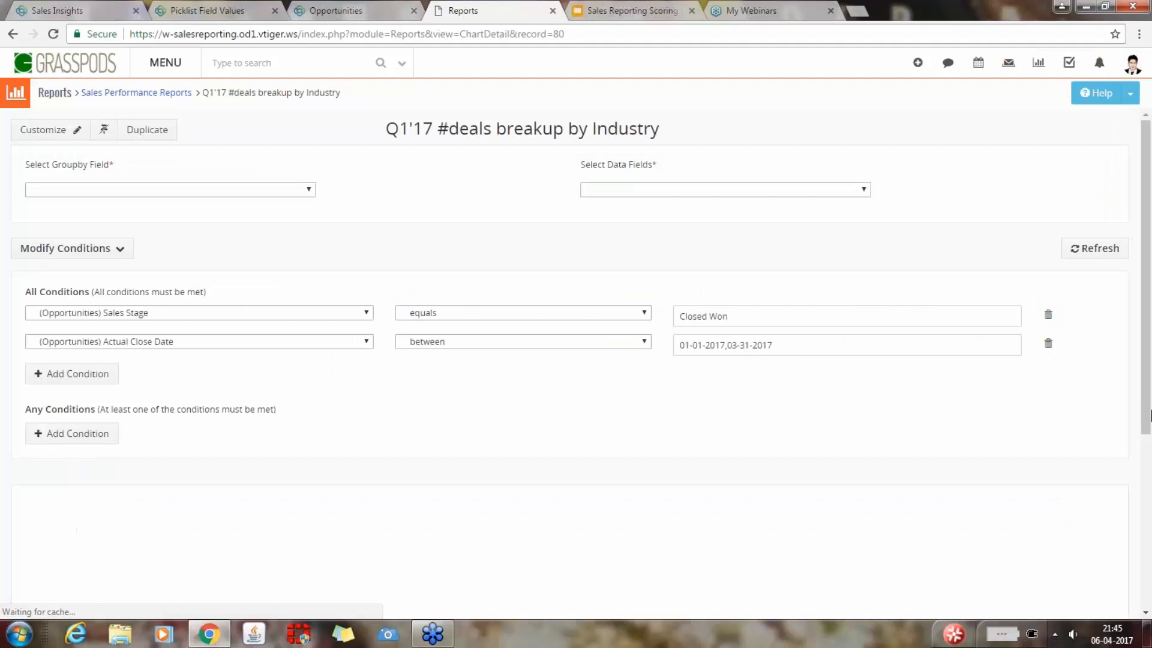
- Change the data field of the Q1'17 #deals breakup by Industry pie chart to Record Count
left_click_drag(1146, 340, 1145, 520)
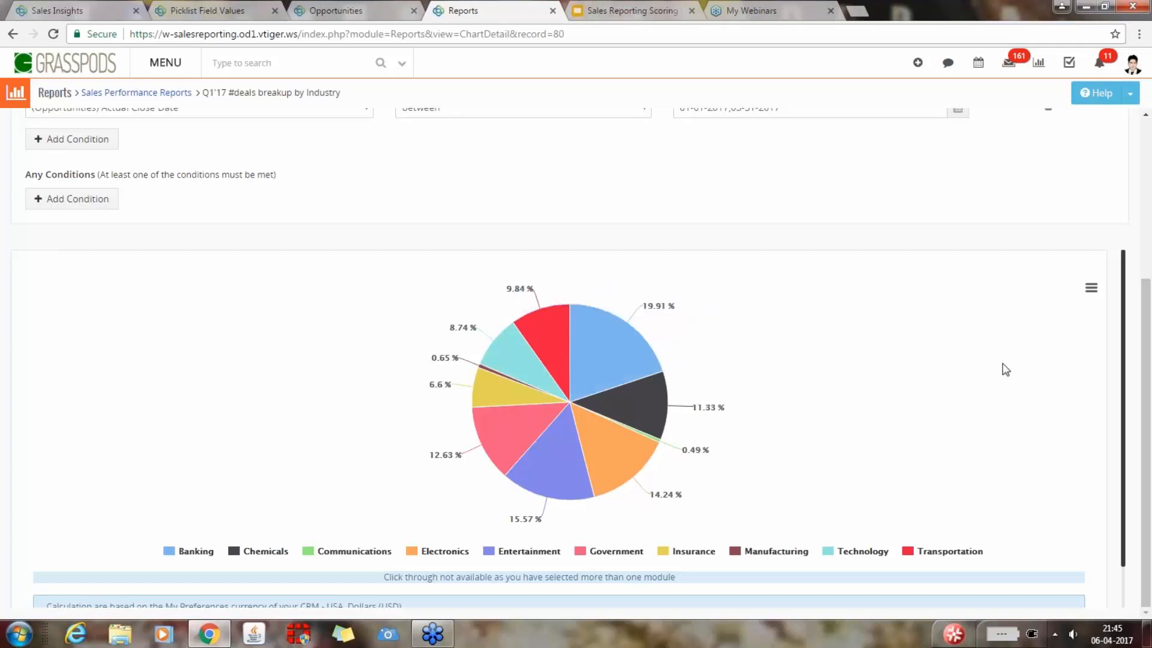
mouse_move(637, 360)
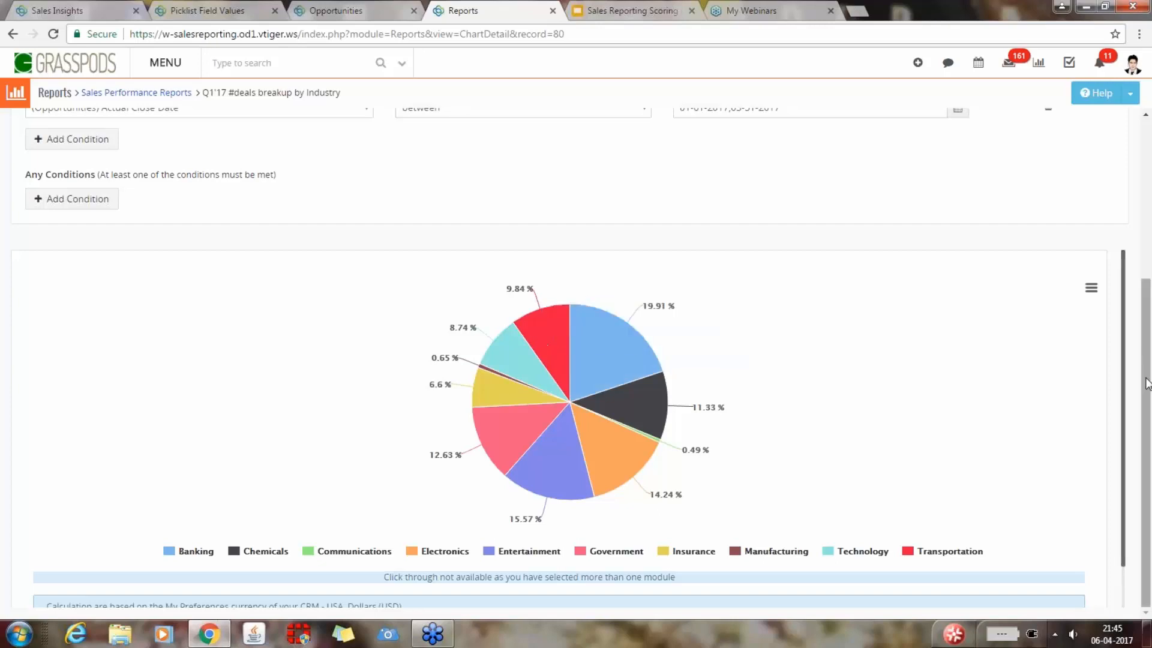
scroll(1146, 326, "up", 2)
left_click_drag(1147, 322, 1149, 207)
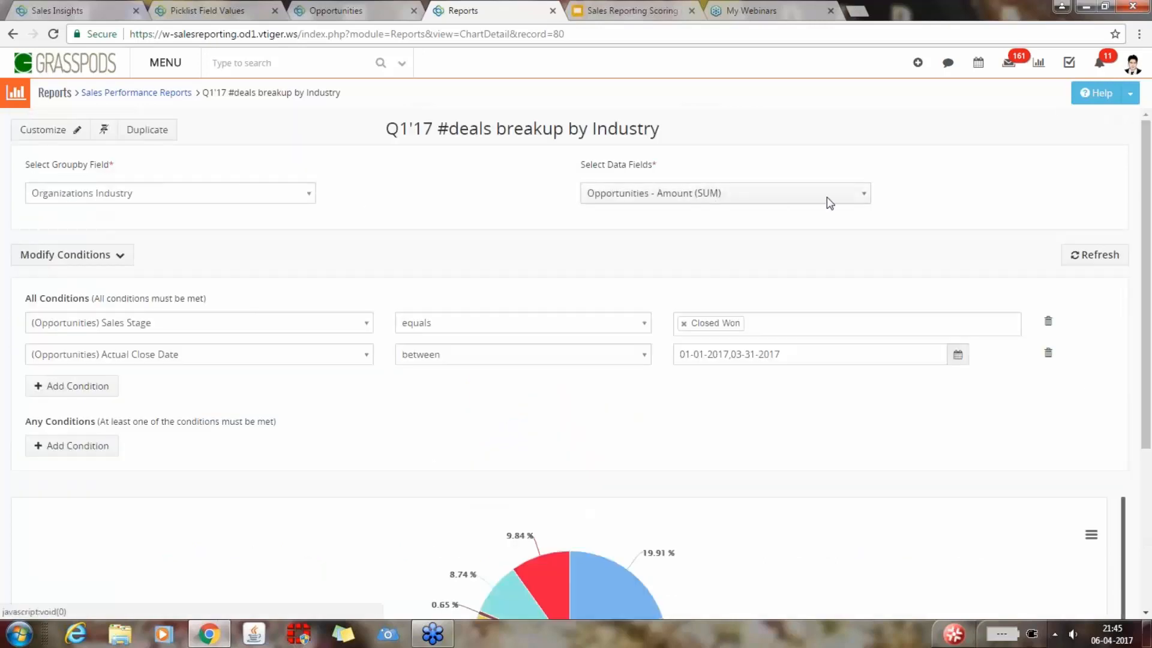
left_click(865, 194)
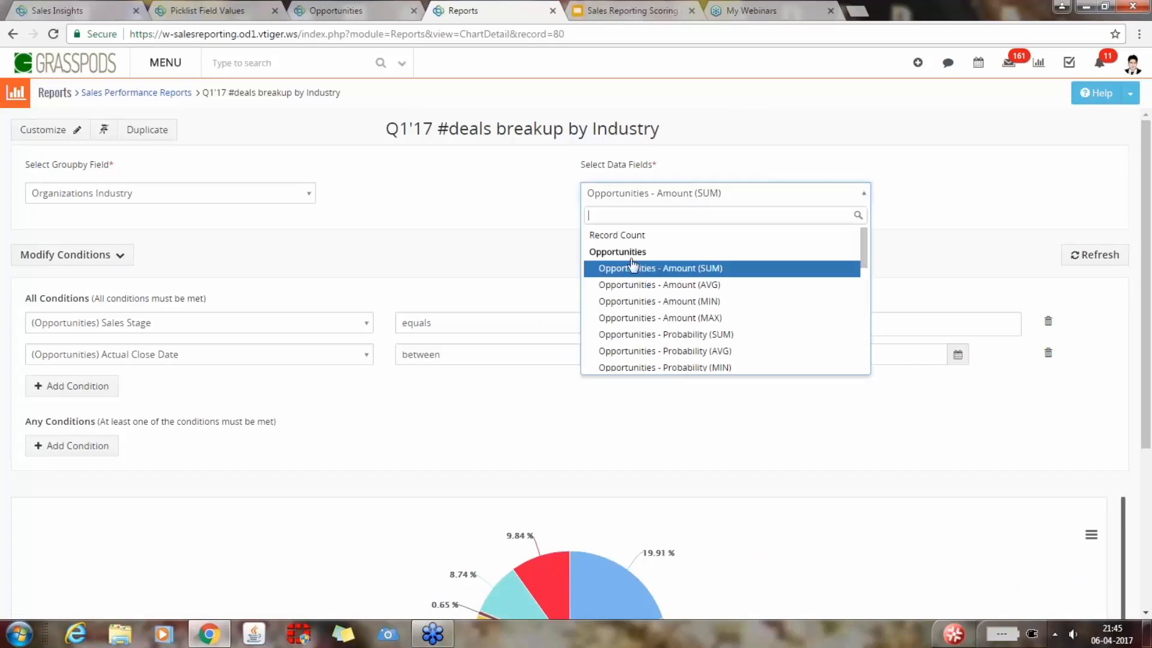
left_click(629, 235)
scroll(1147, 354, "down", 5)
left_click(569, 227)
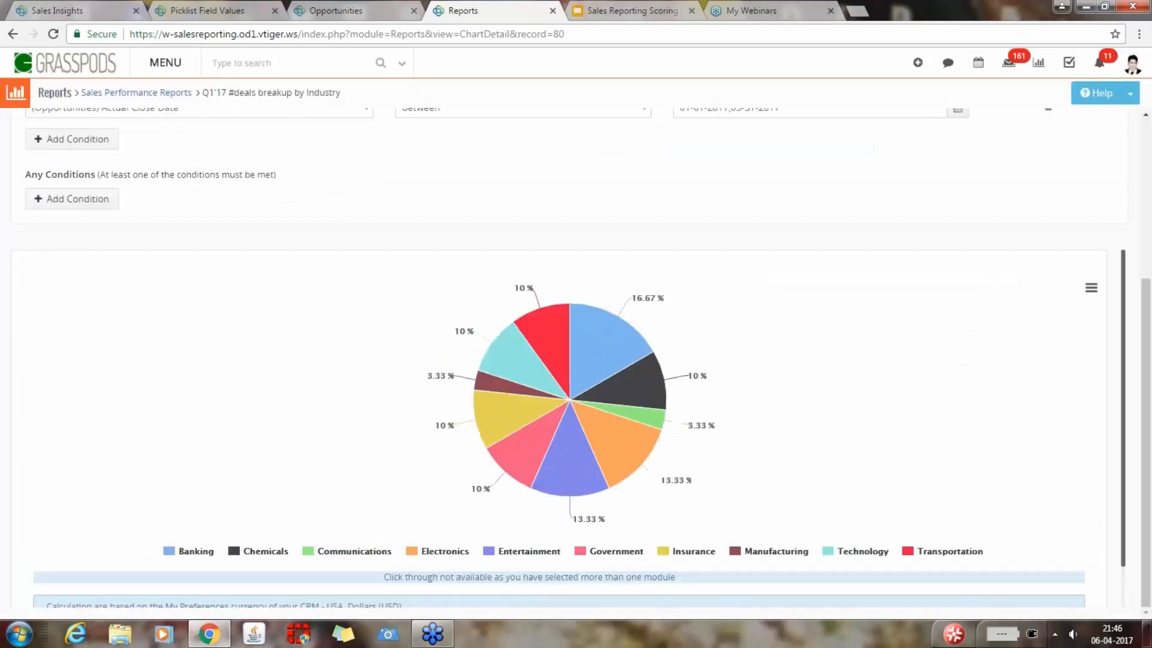
- Examine the Banking and Entertainment shares of deals in the industry pie chart
mouse_move(640, 333)
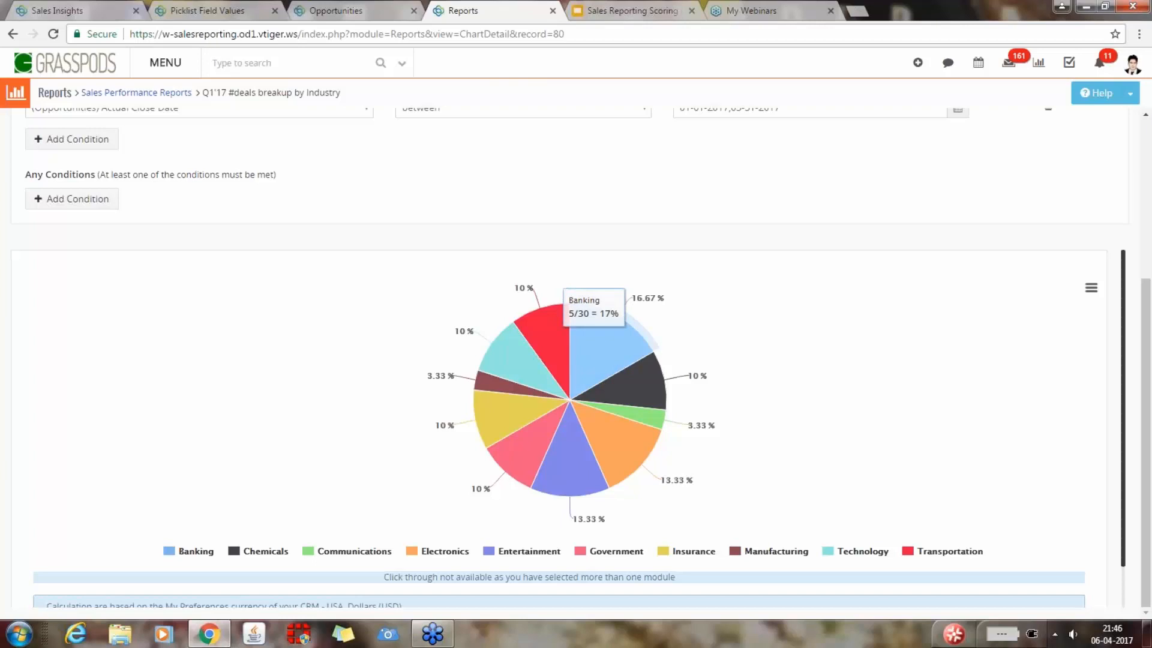
mouse_move(567, 480)
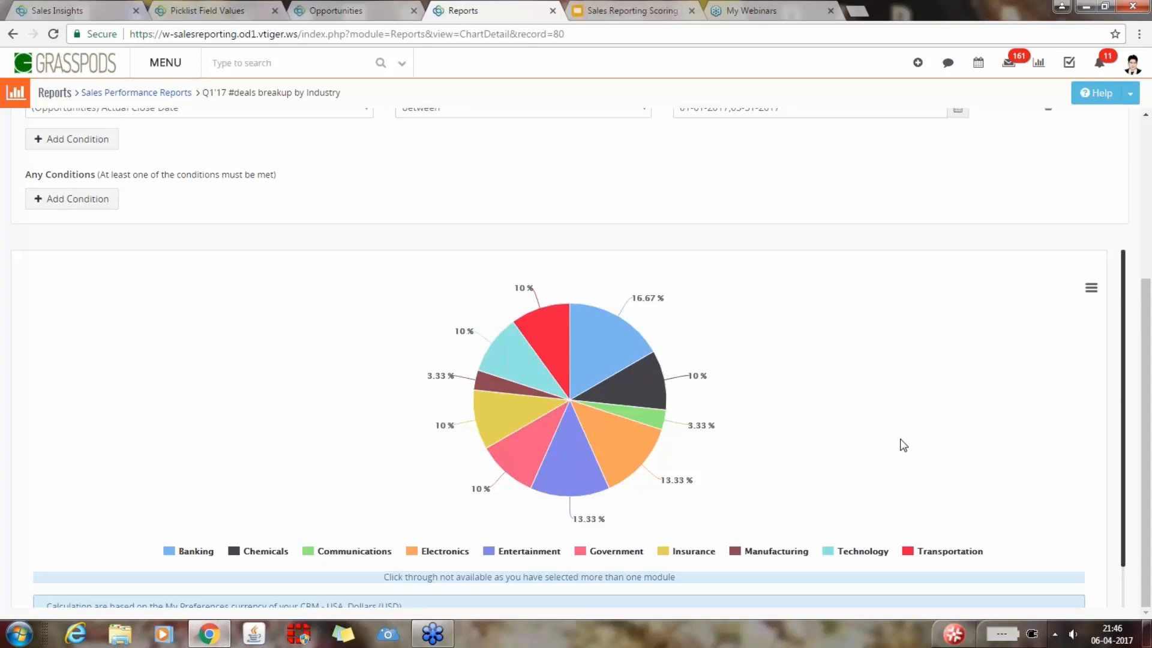
scroll(1142, 420, "up", 4)
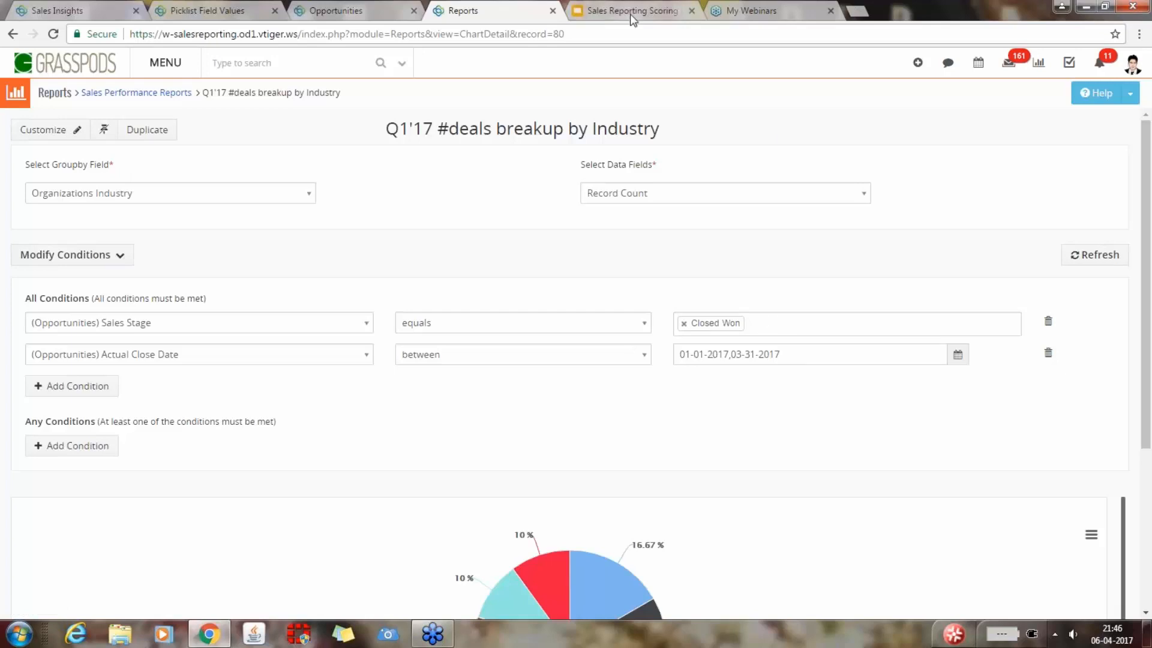
- Open the Q1'17 Sales breakup by Region report for customizing, keeping its report details and filters, and proceed to the chart selection
left_click(151, 66)
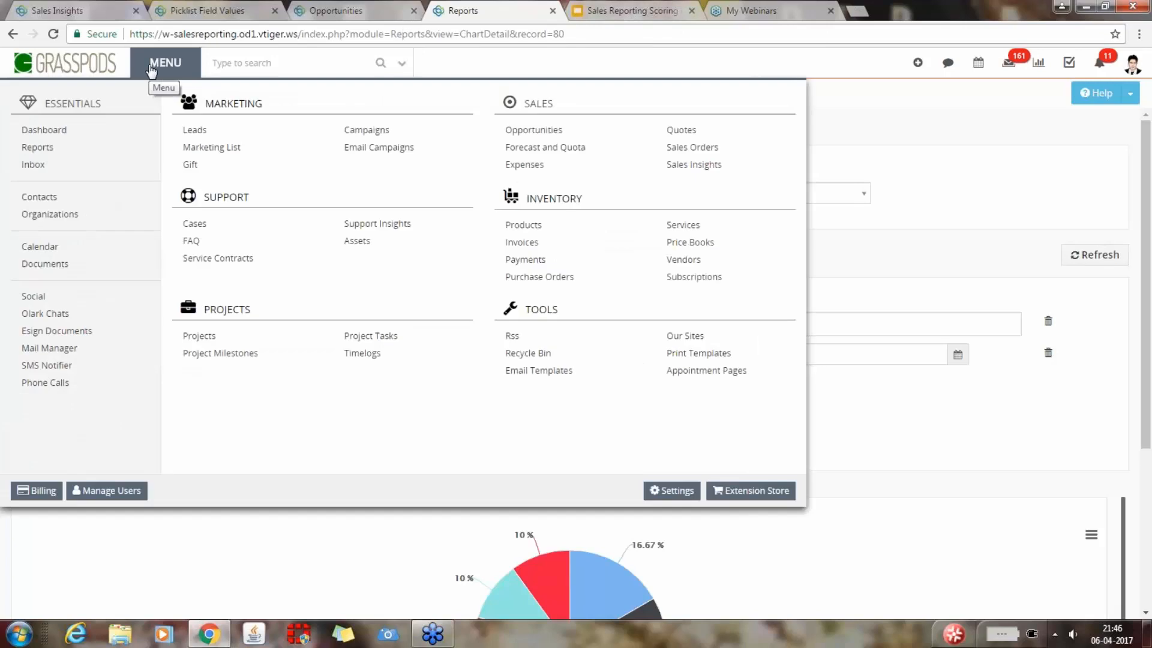
left_click(935, 185)
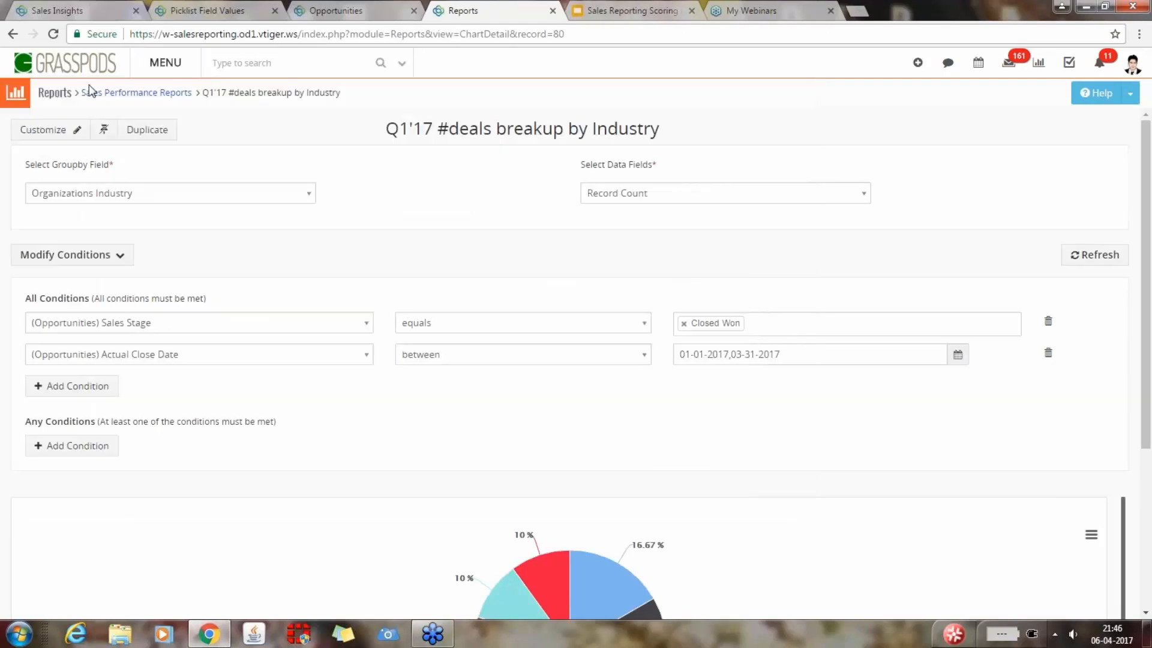
left_click(63, 95)
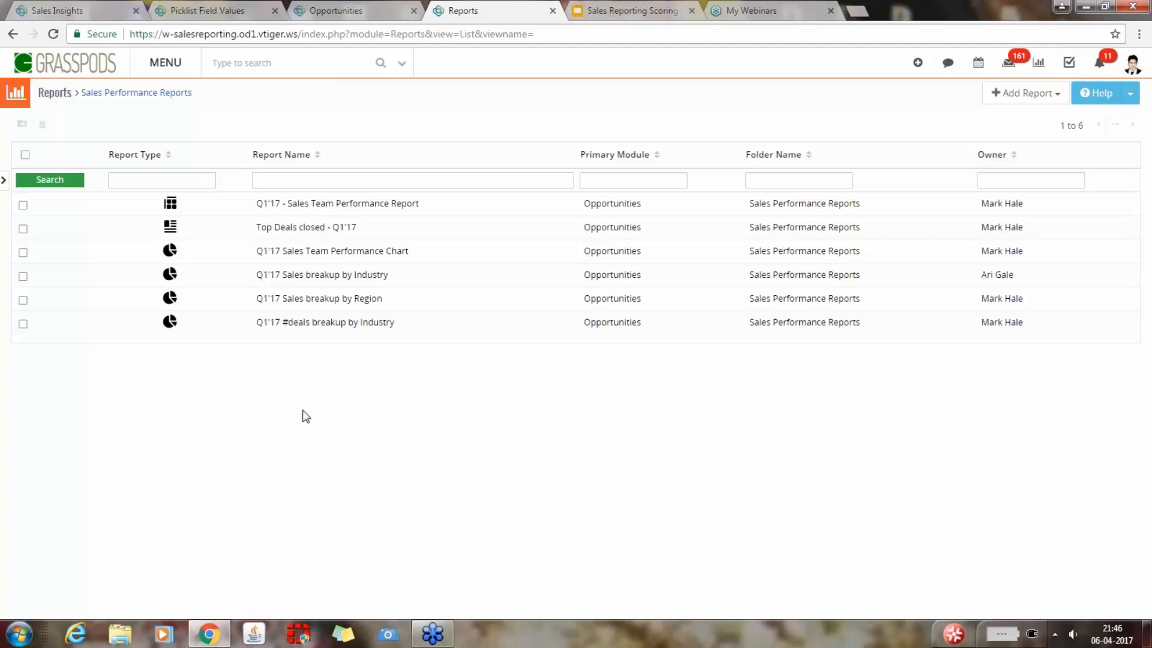
left_click(342, 299)
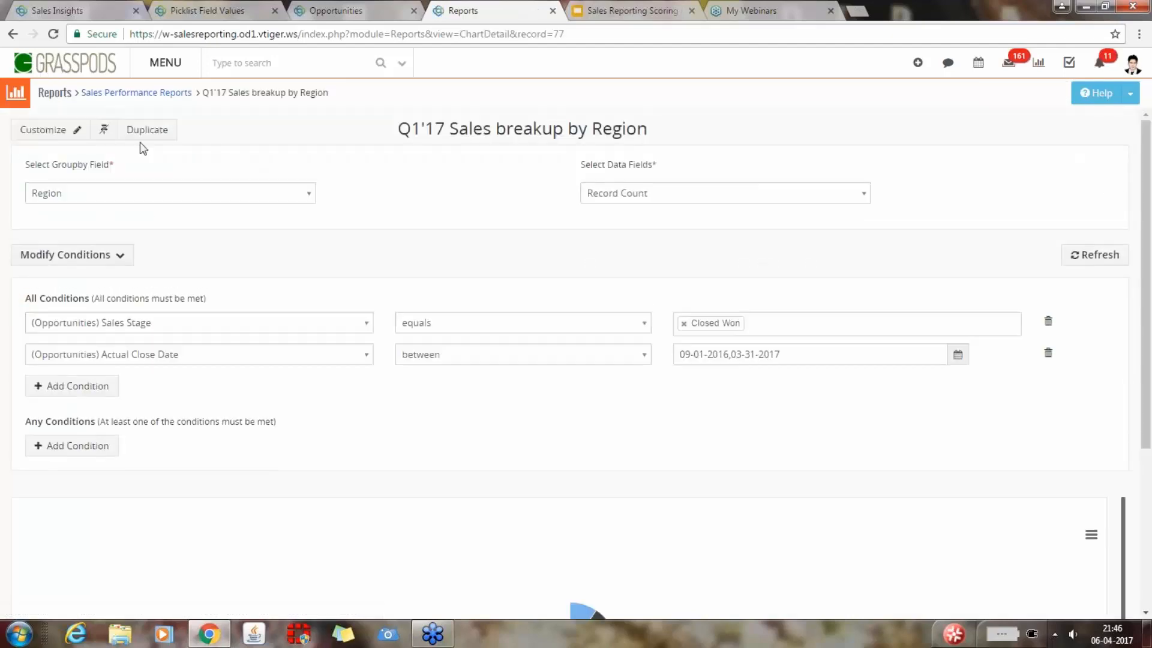
left_click(31, 133)
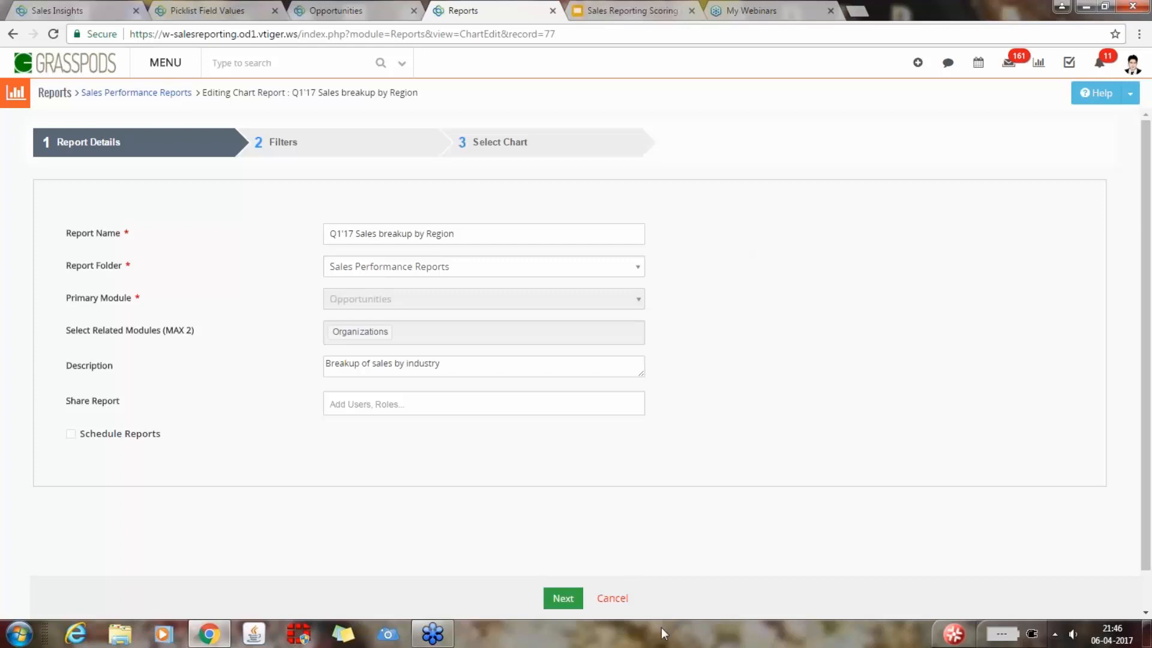
left_click(562, 600)
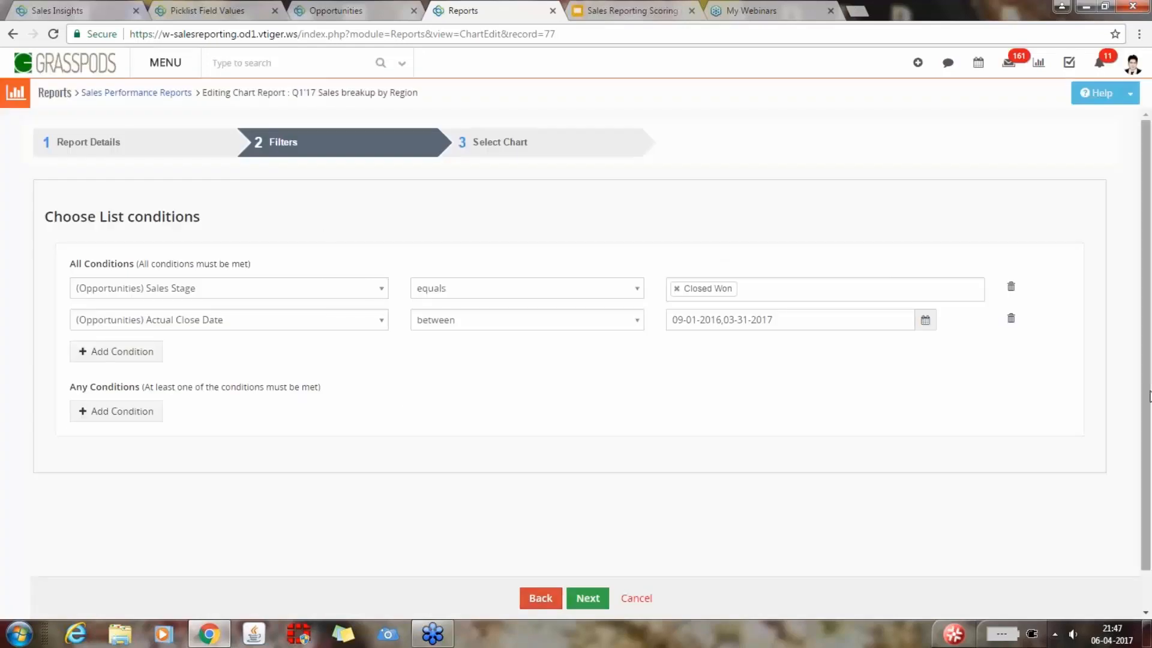
left_click_drag(1147, 396, 1092, 470)
left_click(588, 598)
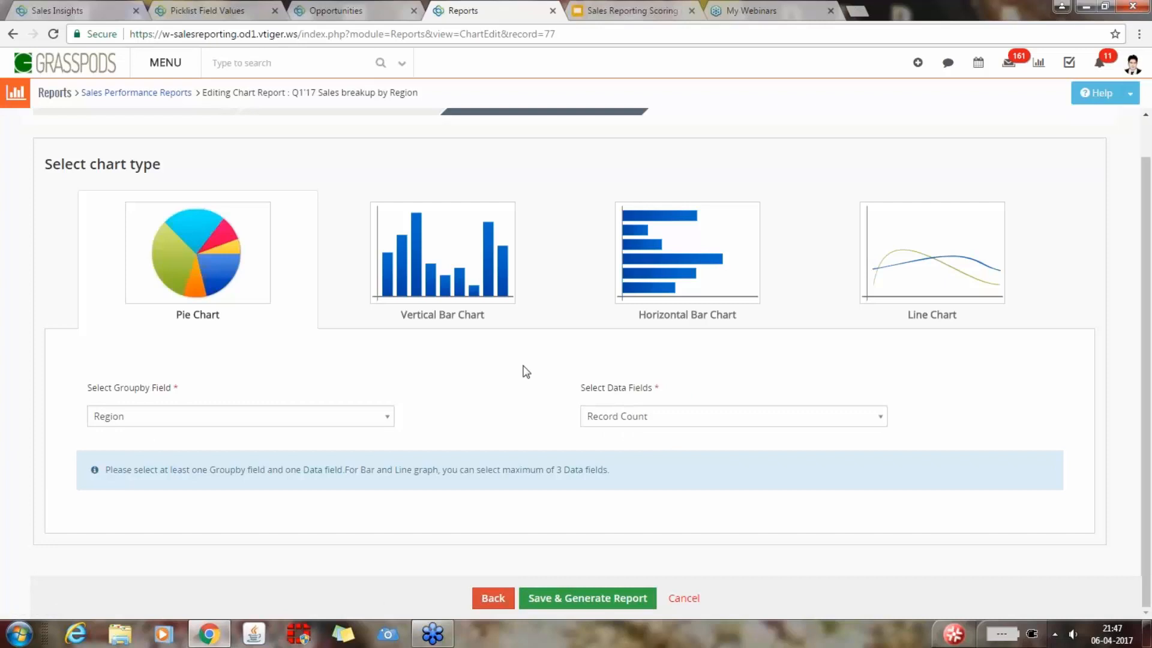
- Set the region pie chart's data field to Opportunities - Amount (SUM), save and generate the report, and review the chart
left_click(880, 417)
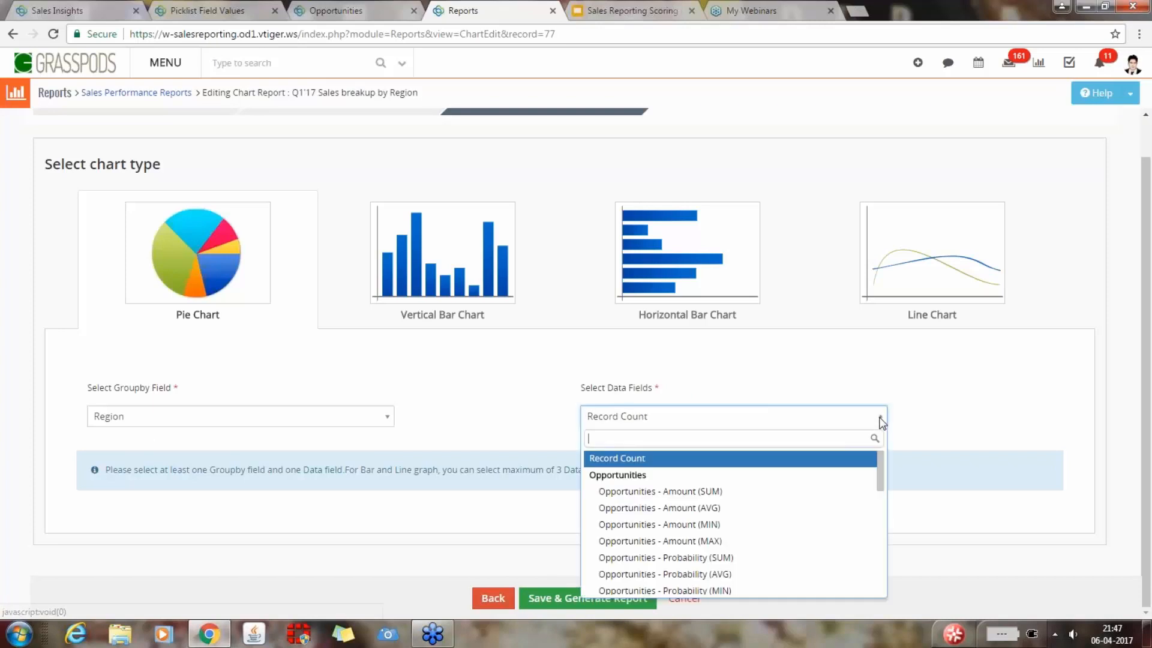
left_click(727, 492)
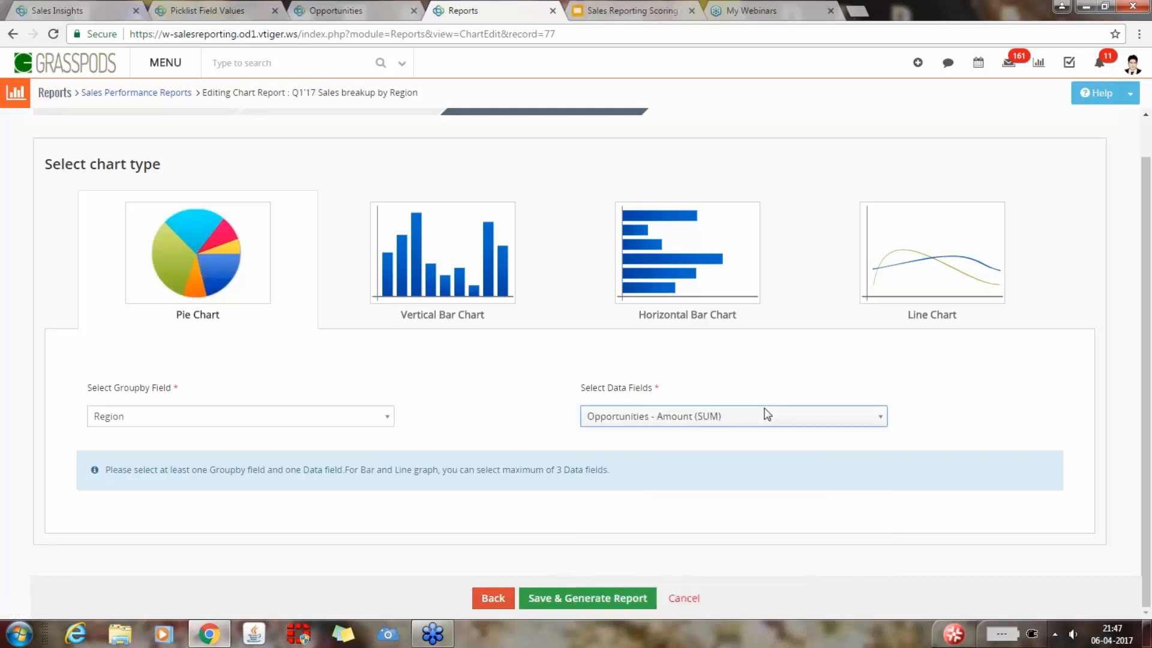
left_click(580, 598)
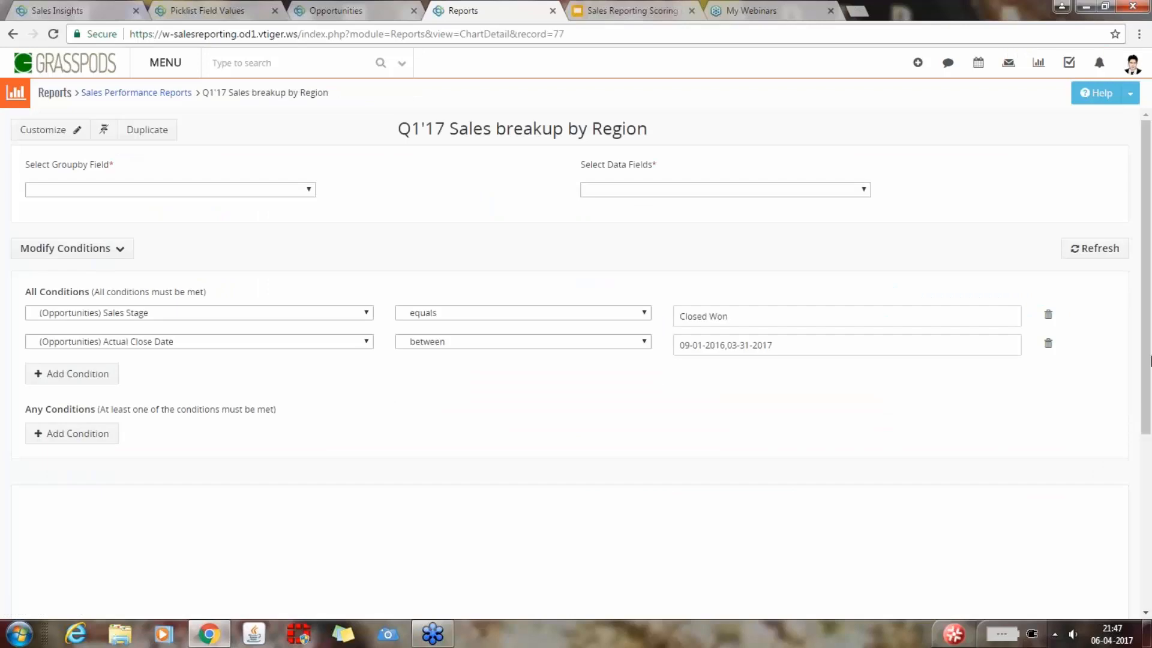
scroll(1147, 340, "down", 4)
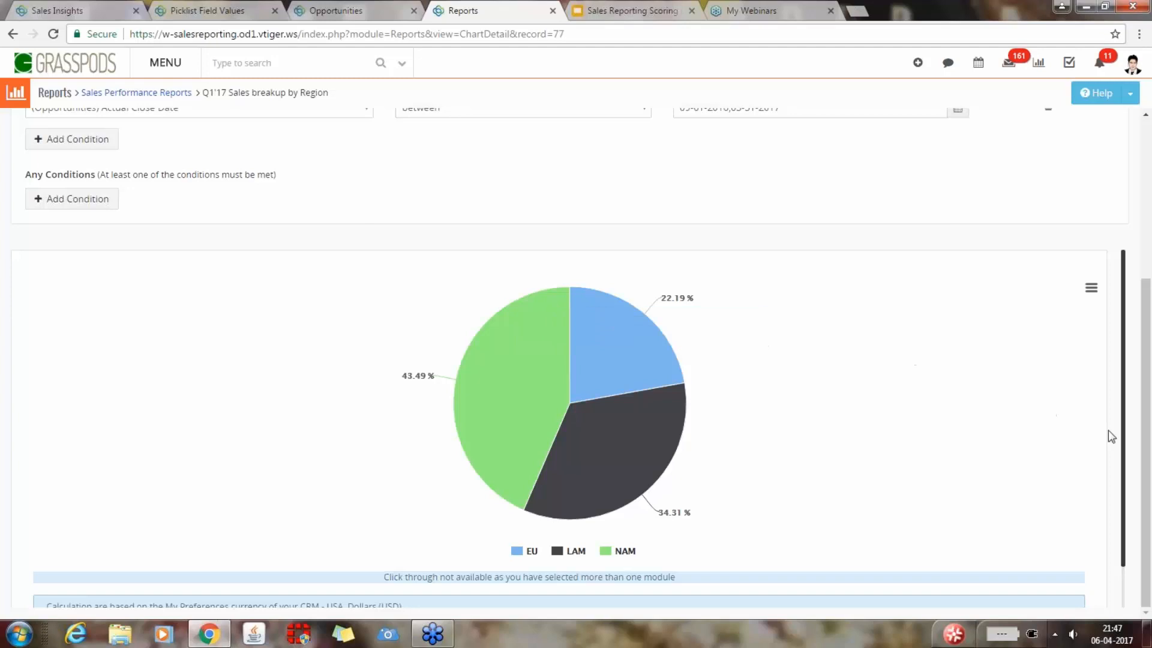
left_click_drag(1145, 474, 1146, 286)
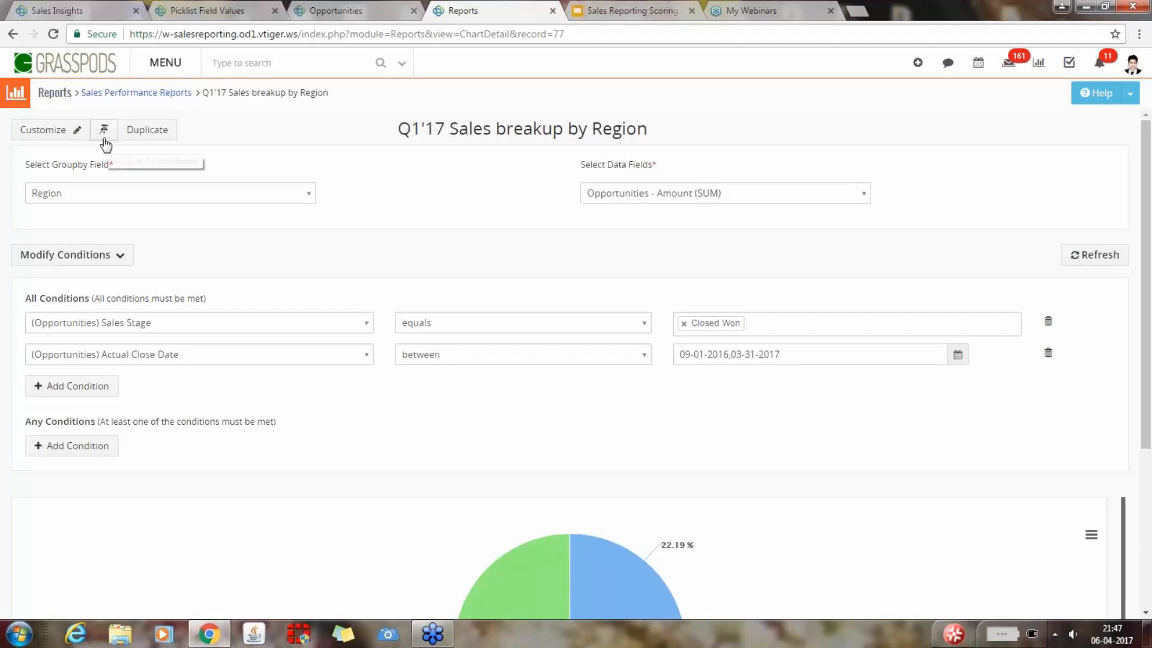
- Switch to the Sales Reporting Scoring Webinar presentation in Google Slides, present it full screen, and advance to slide 16
left_click(610, 10)
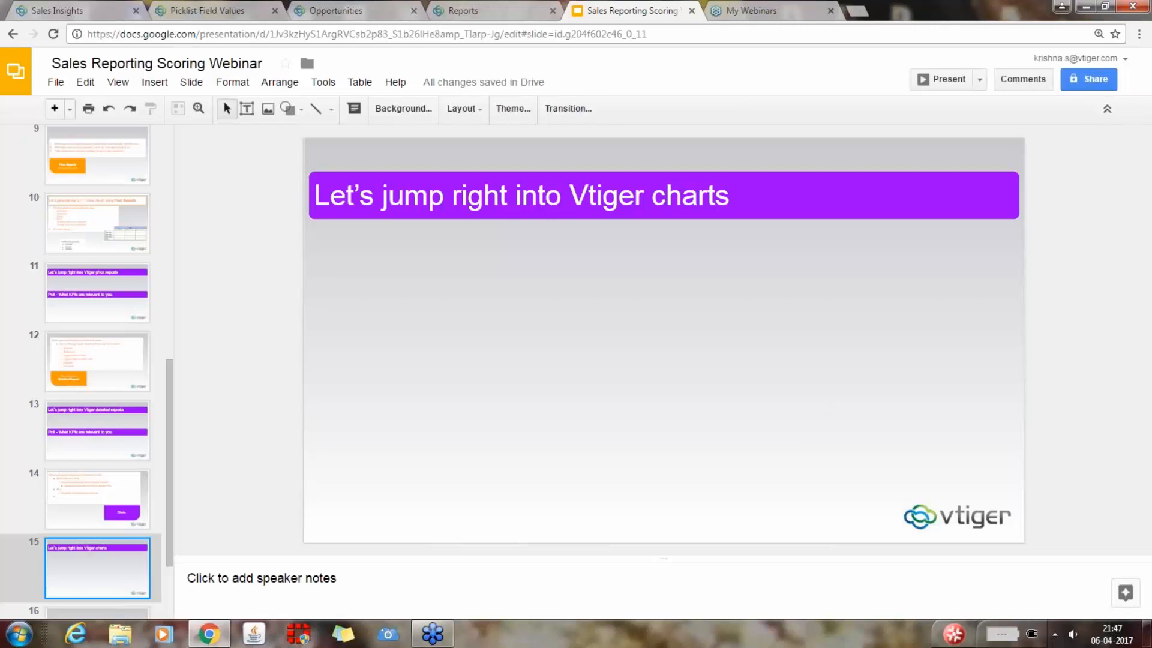
left_click(946, 80)
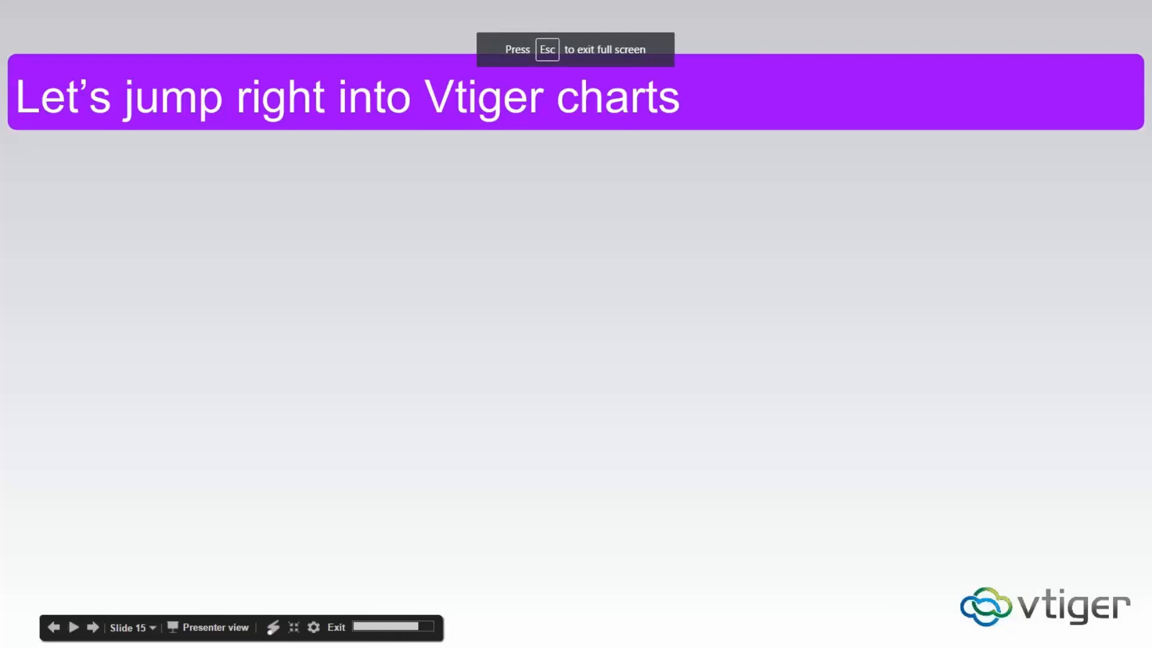
key("Right")
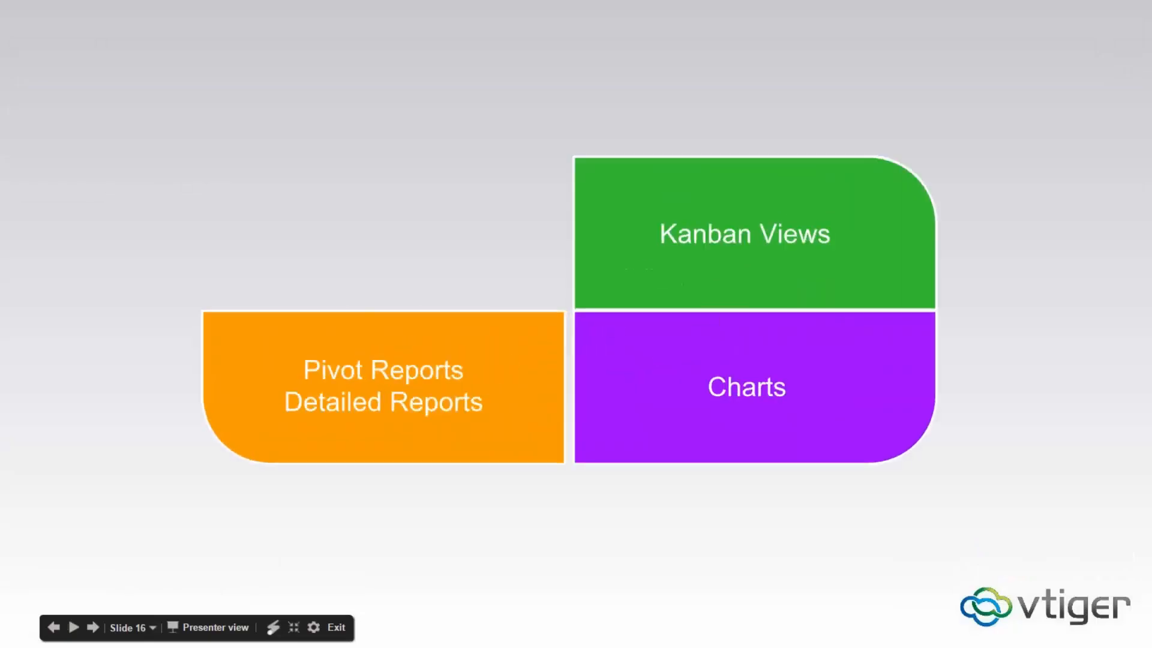
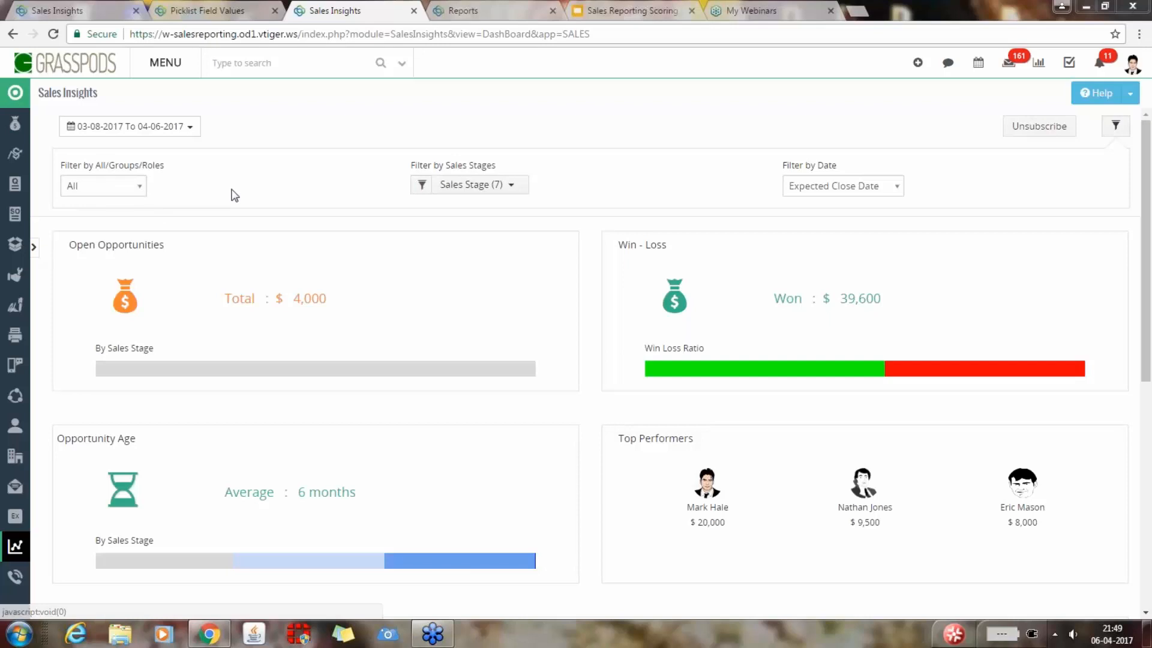
- Filter the Sales Insights dashboard by the Inside Sales group and set its date range to Last 90 Days
left_click(141, 188)
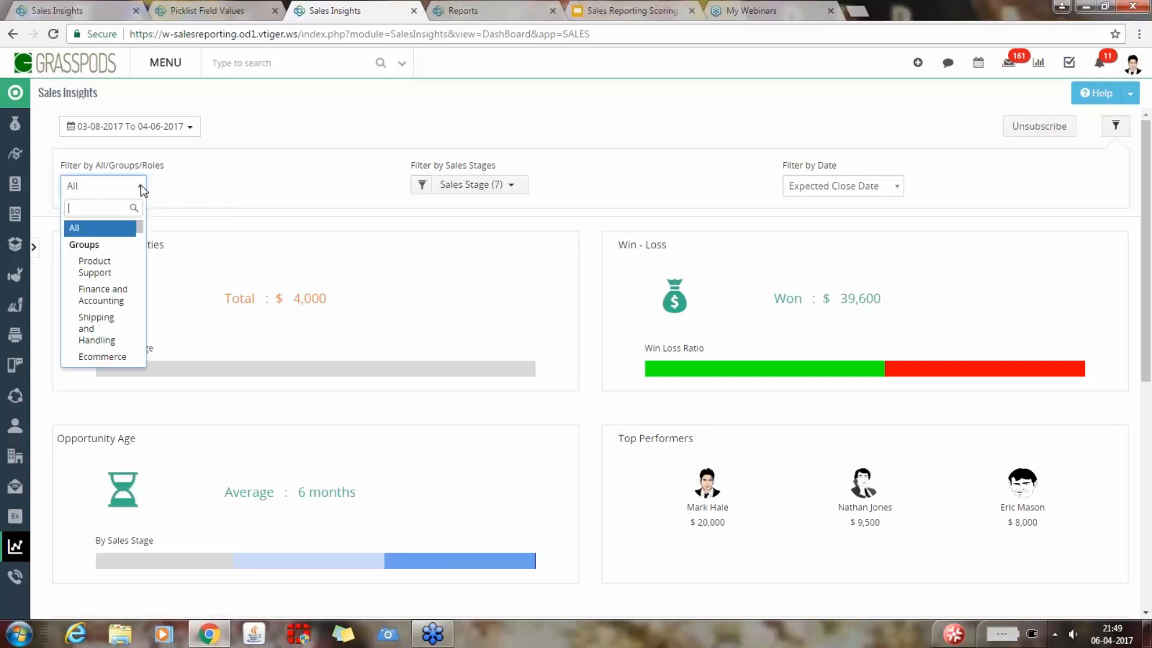
left_click_drag(139, 222, 140, 229)
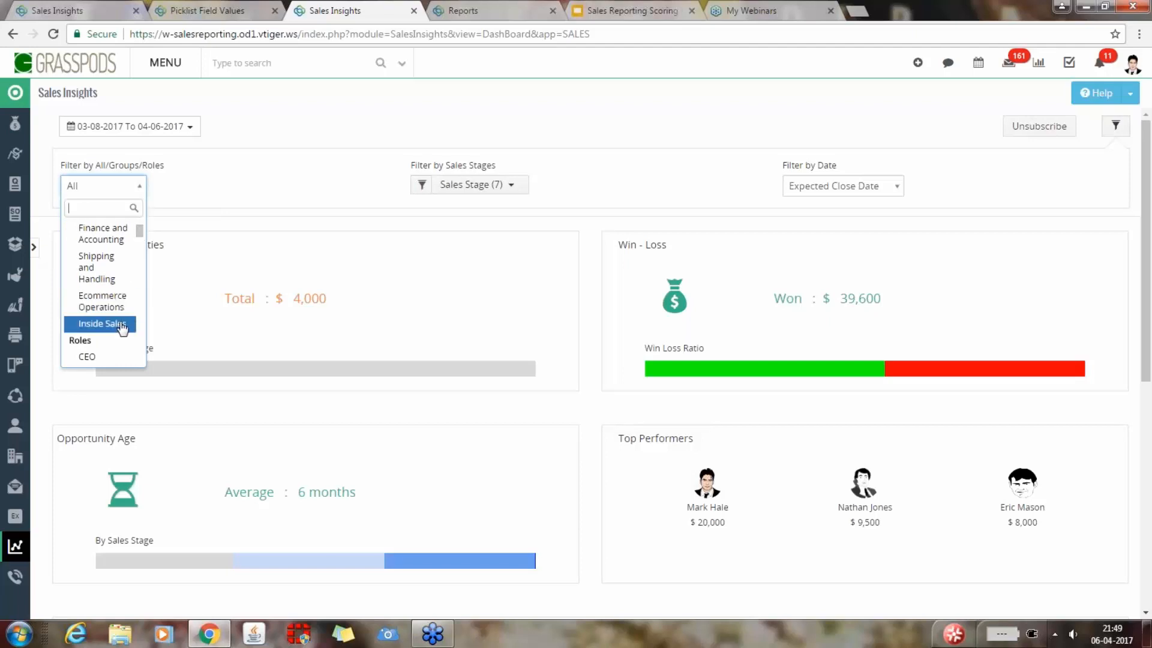
left_click(102, 324)
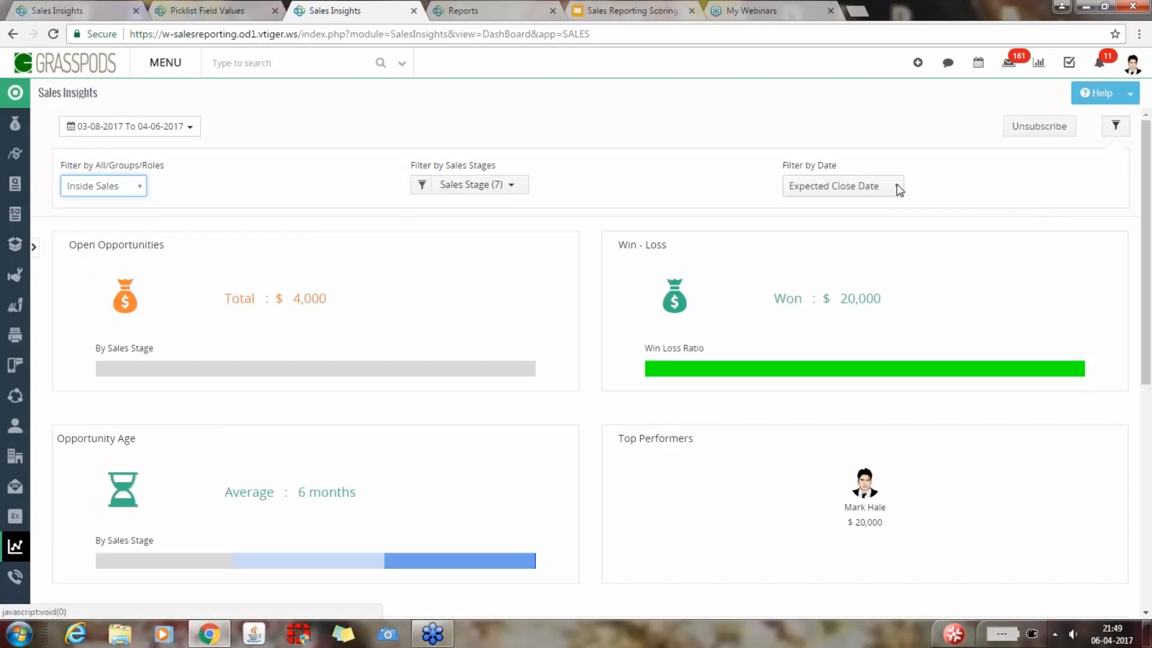
left_click(192, 128)
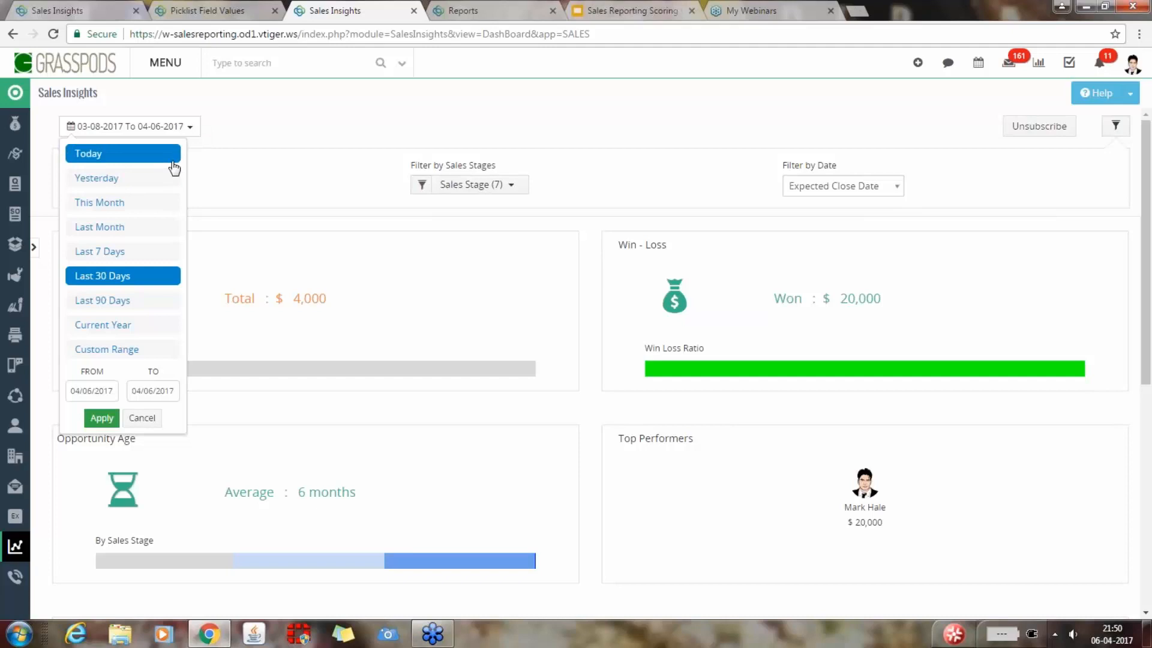
left_click(131, 300)
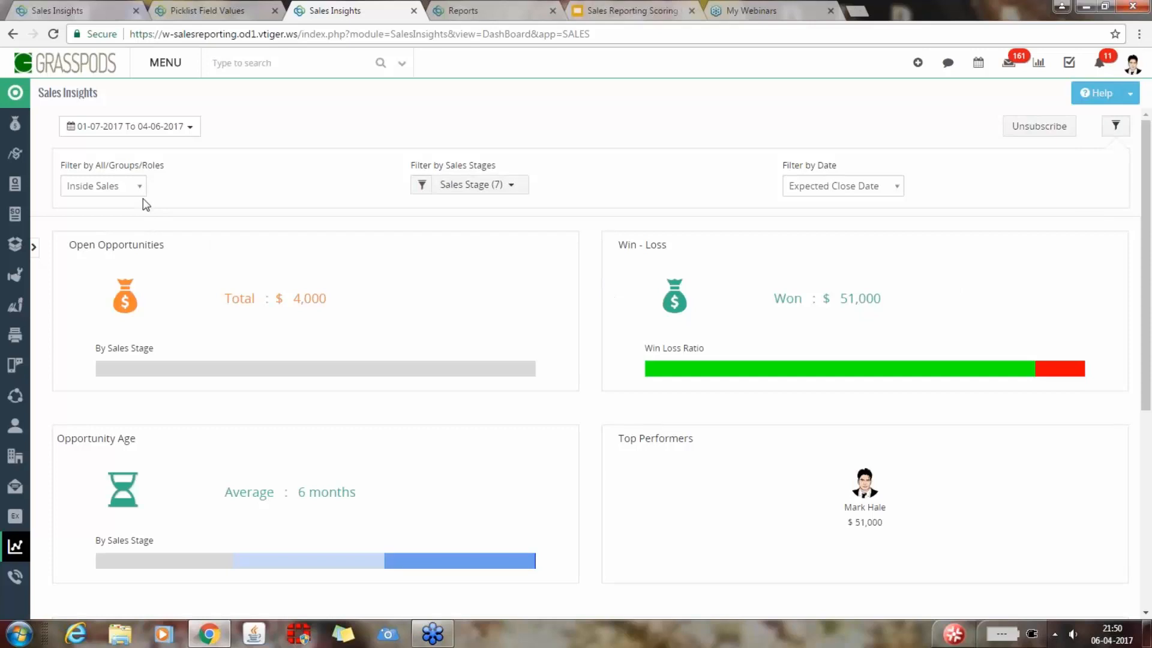
- Set the start of the Sales Insights dashboard's custom date range to 09/01/2016 for the Inside Sales group
left_click(190, 127)
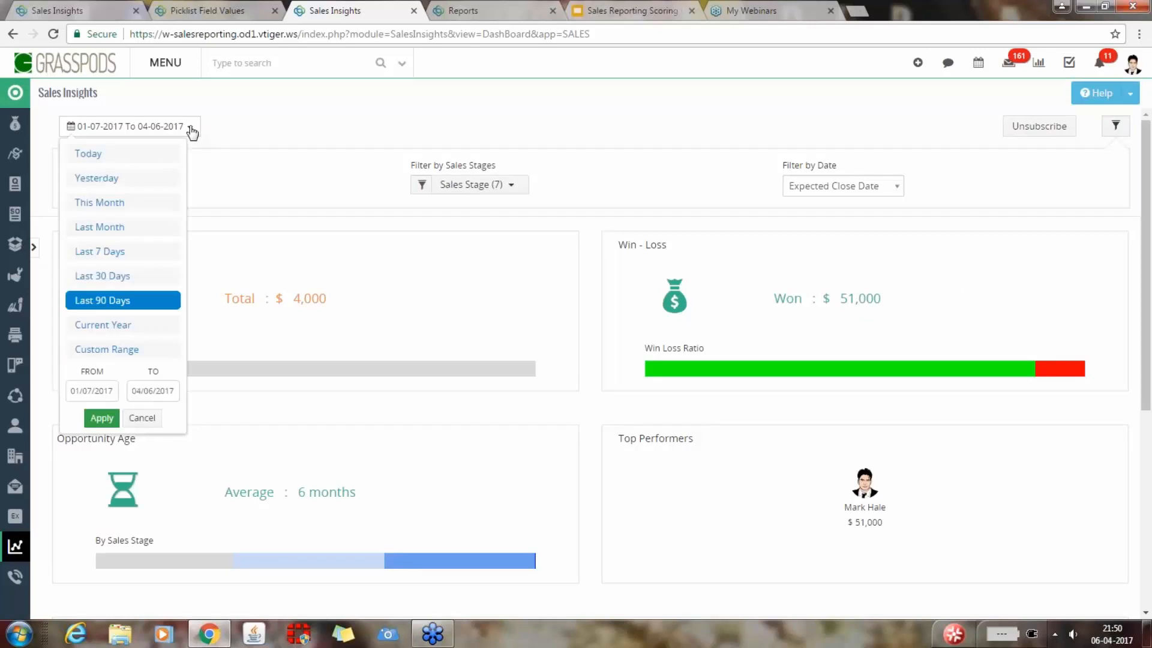
left_click(87, 390)
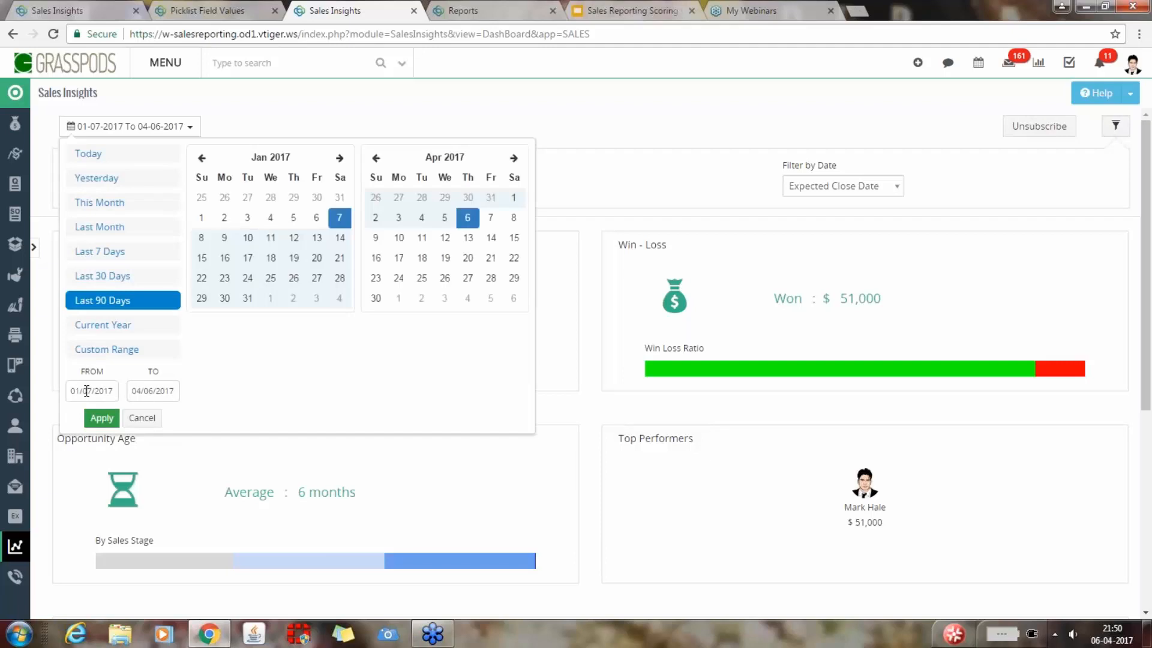
left_click(203, 160)
left_click(204, 159)
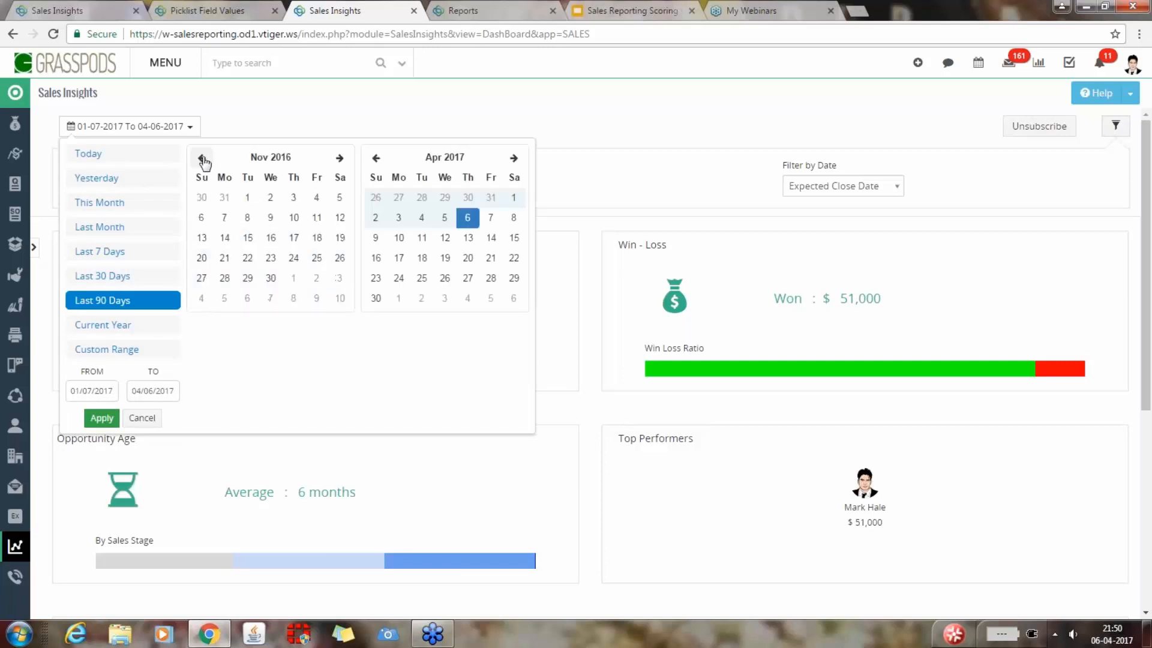
left_click(204, 160)
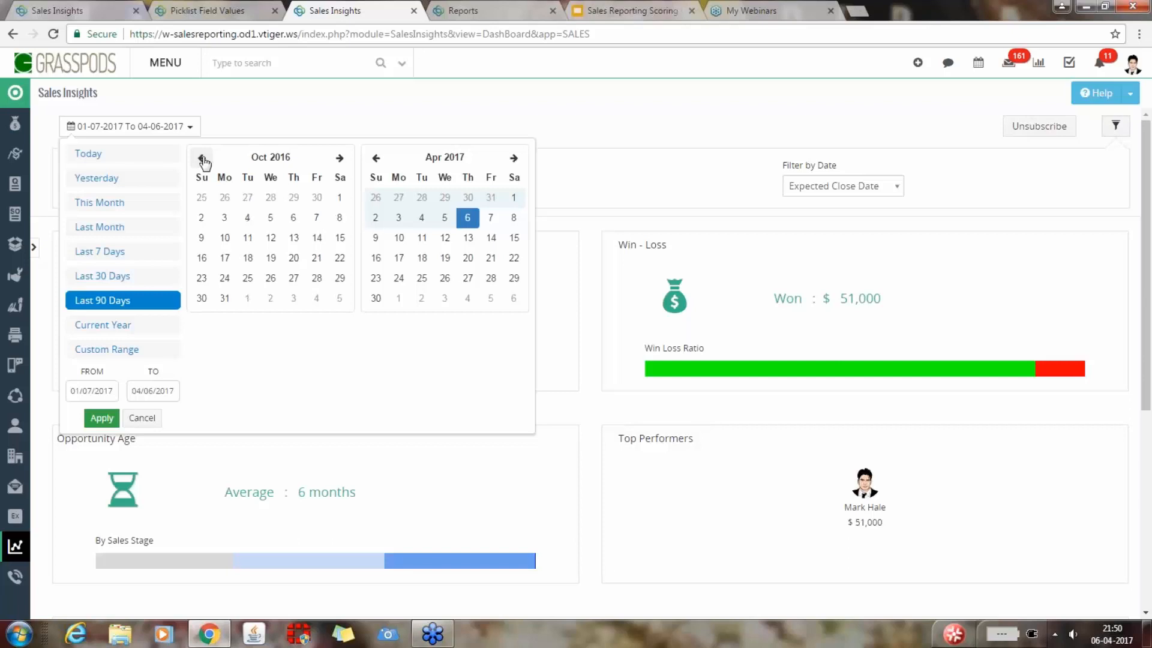
left_click(204, 159)
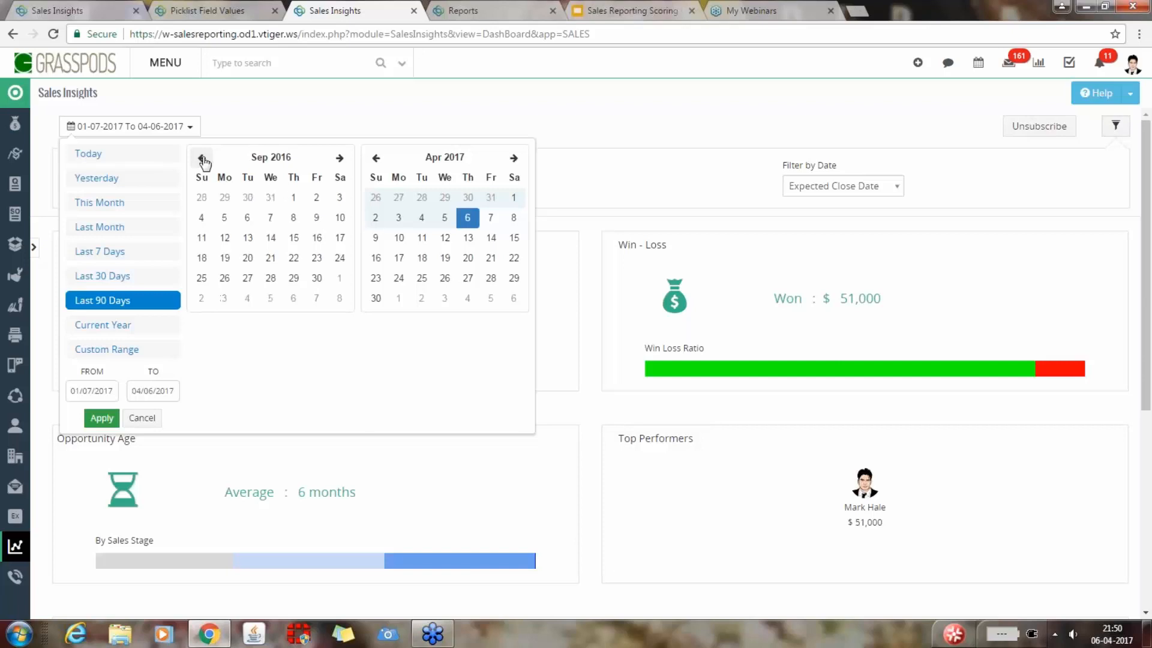
left_click(294, 198)
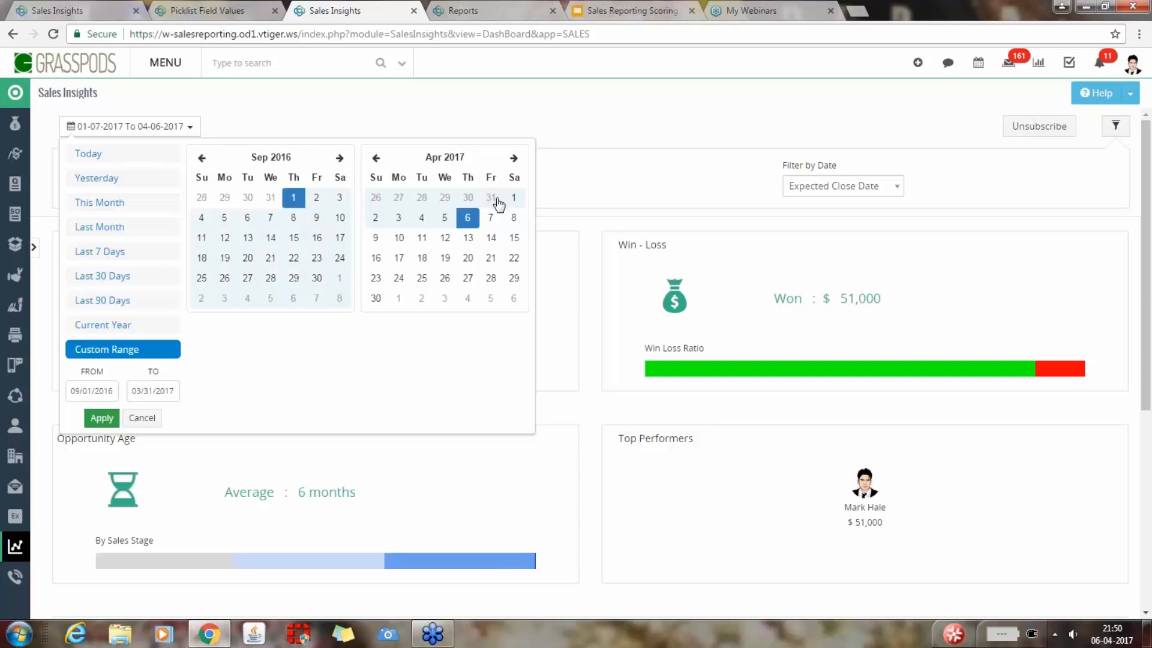
- Set the end date of the custom range to 12/31/2016 and apply it to the Inside Sales dashboard
left_click(376, 159)
left_click(376, 159)
left_click(376, 159)
left_click(376, 159)
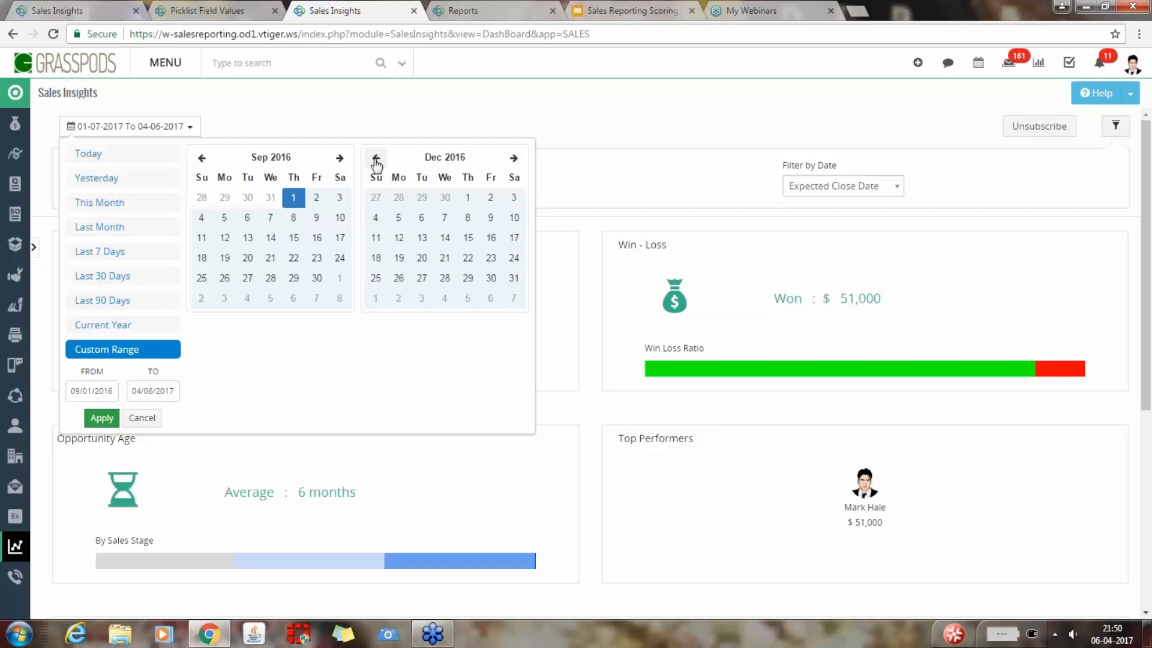
left_click(515, 281)
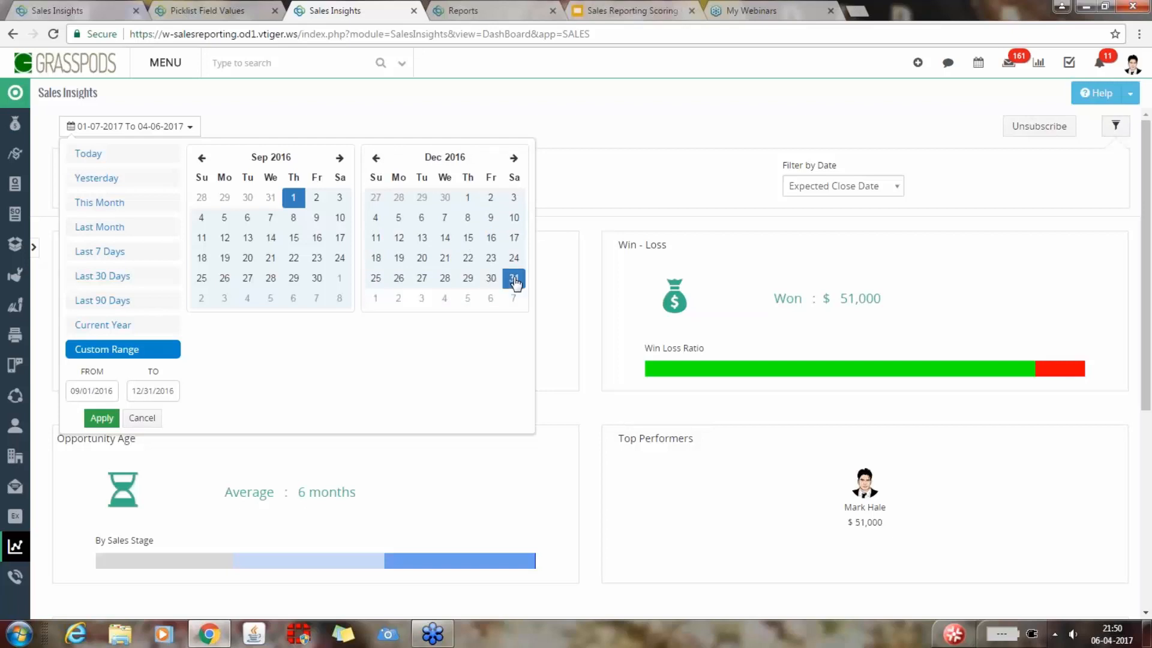
left_click(101, 418)
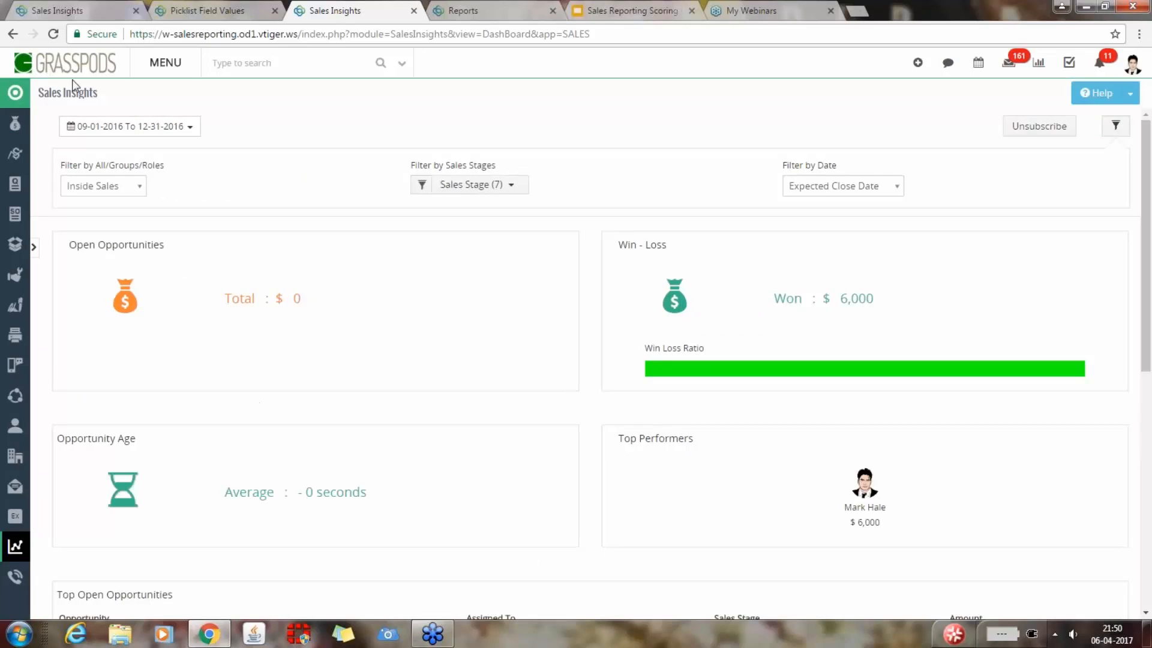
- Reload the Sales Insights dashboard to reset its filters, keeping All for groups and roles and Expected Close Date for the date filter
left_click(53, 34)
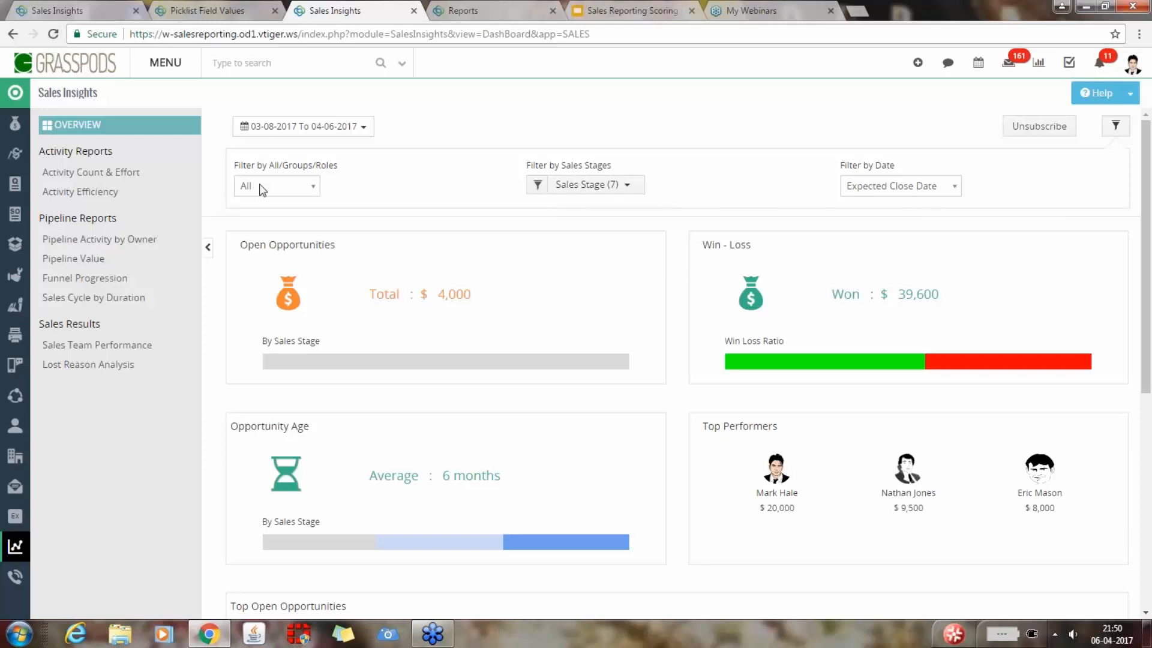
left_click(313, 187)
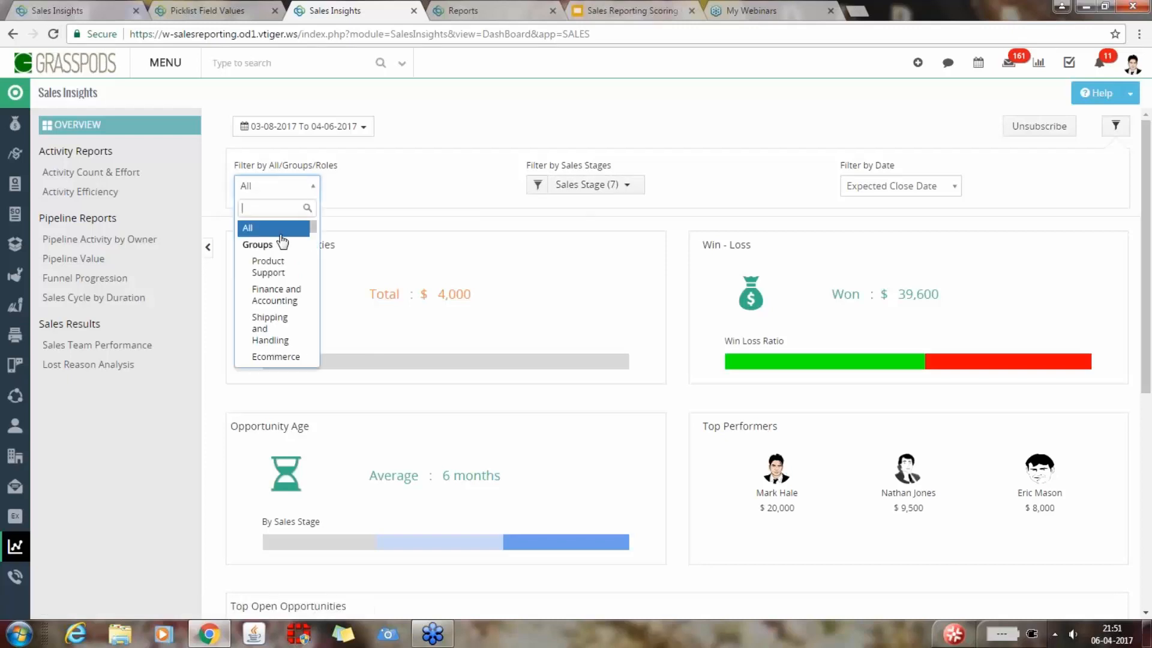
left_click(247, 229)
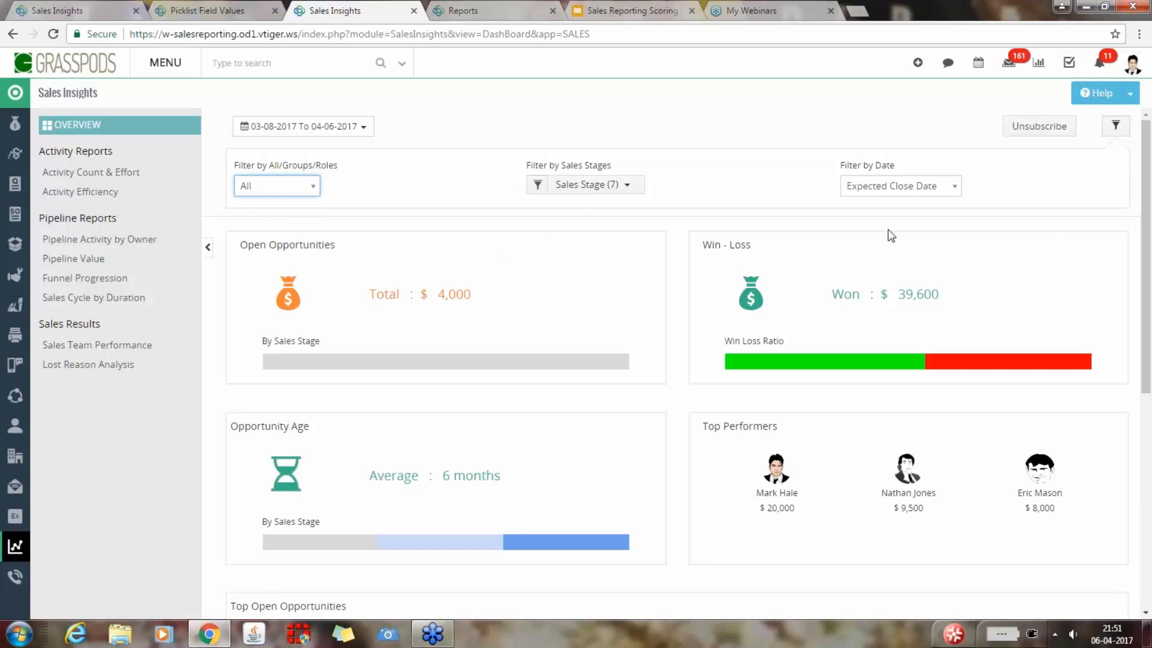
left_click(954, 187)
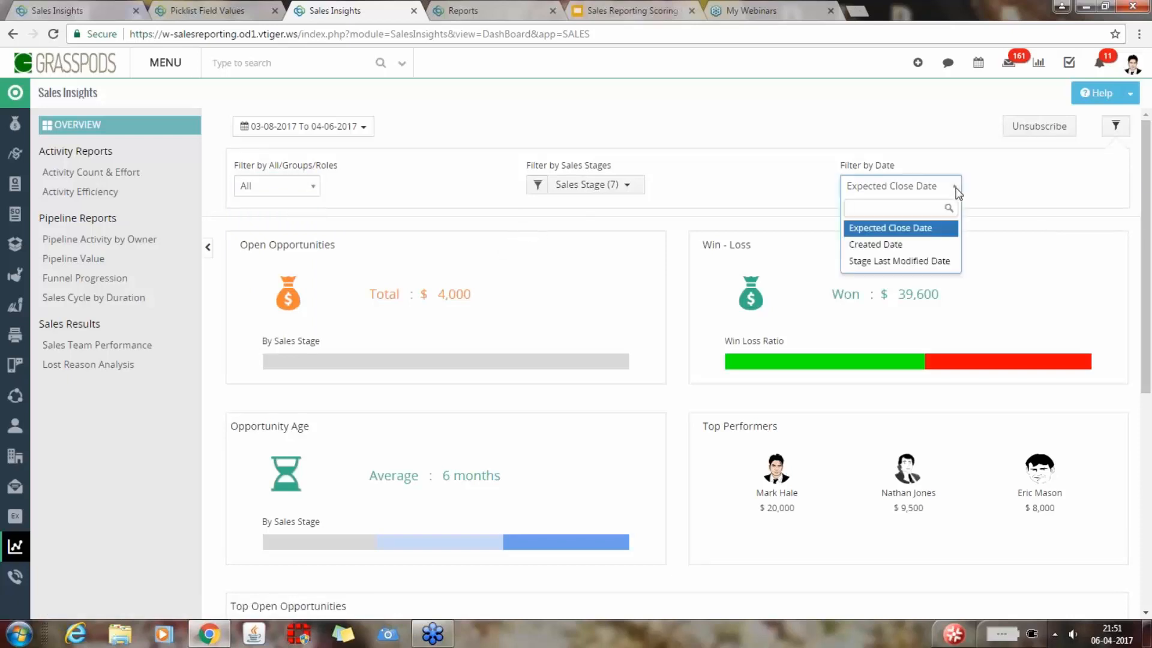
left_click(931, 231)
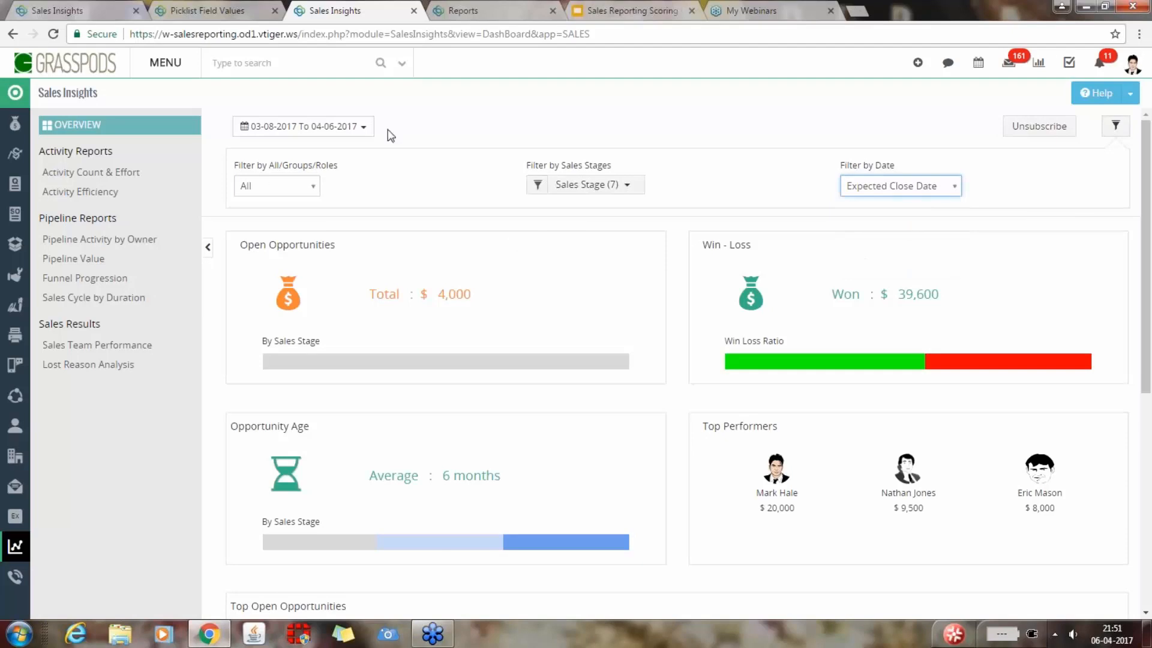
- Set the start of the custom date range to 09/01/2016 for the dashboard covering all groups
left_click(364, 128)
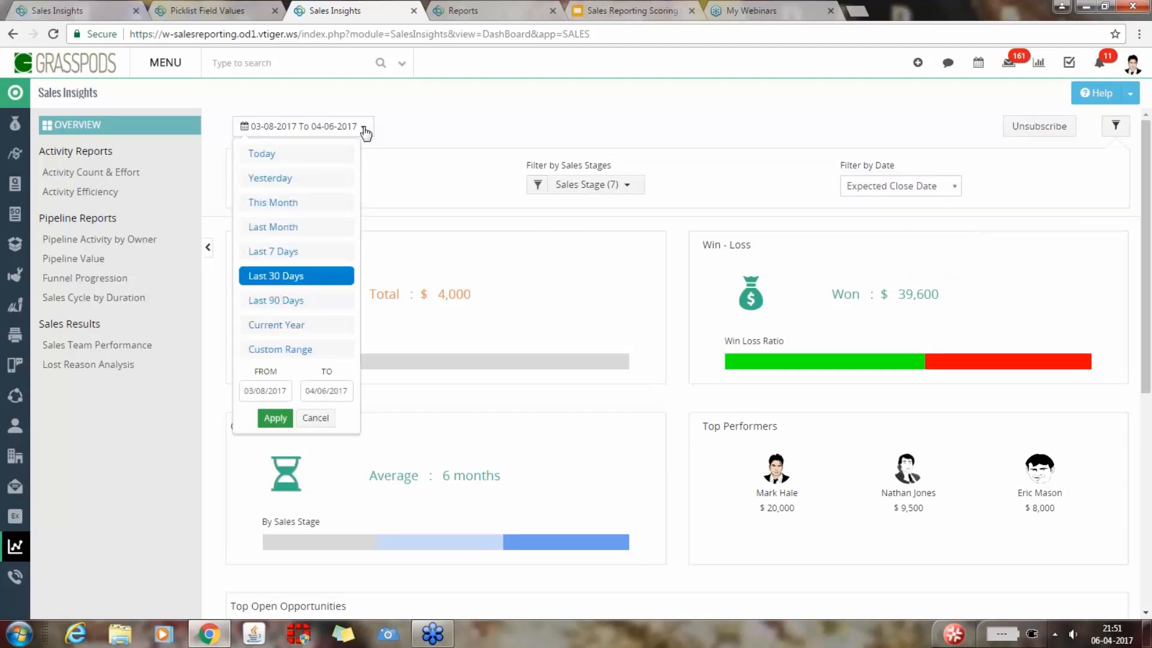
left_click(263, 391)
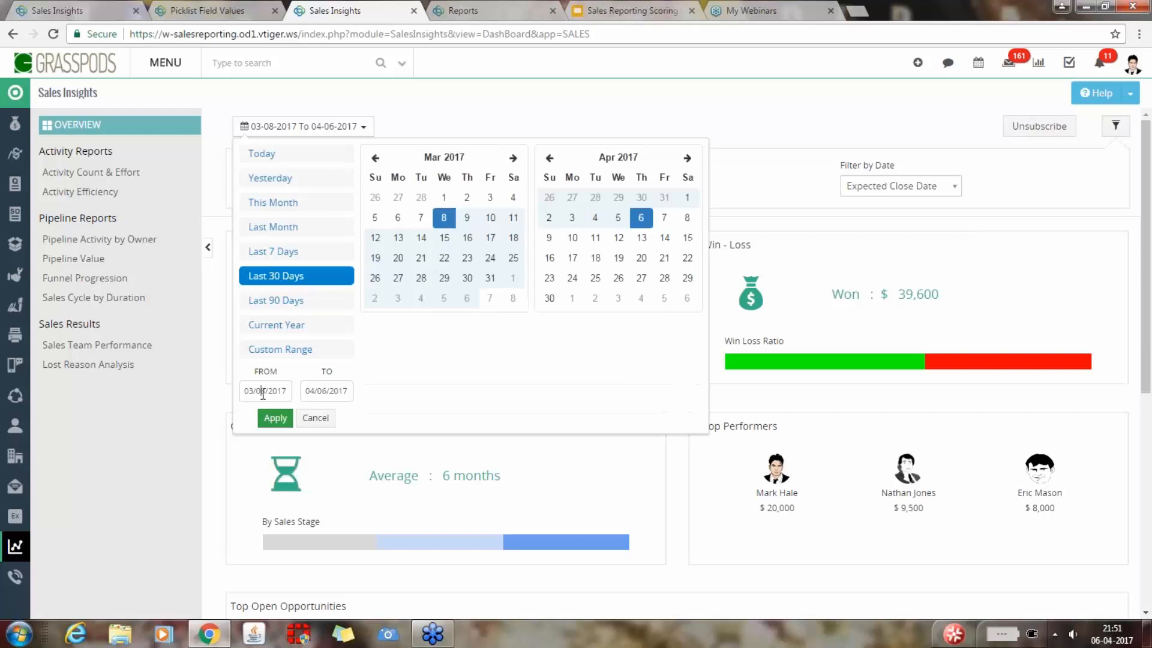
left_click(375, 158)
left_click(375, 159)
left_click(376, 159)
left_click(375, 159)
left_click(376, 159)
left_click(376, 158)
left_click(467, 198)
left_click(468, 198)
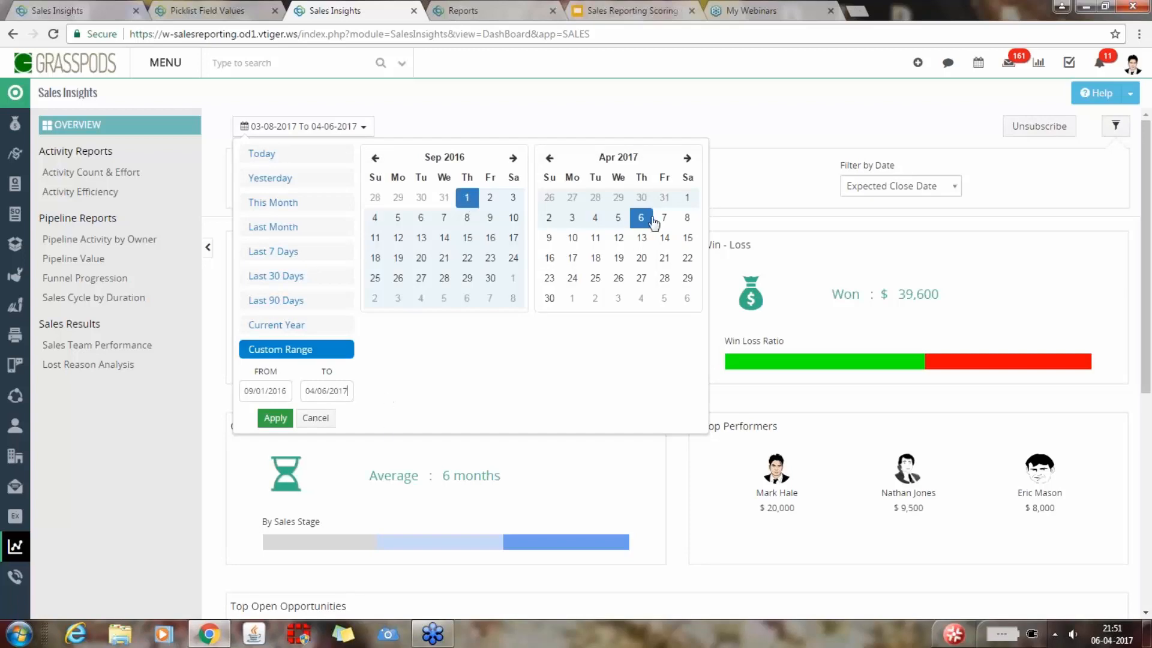
- Set the end of the date range to 12/31/2016 and apply the range to the all-groups dashboard
left_click(548, 158)
left_click(548, 158)
left_click(548, 159)
left_click(548, 158)
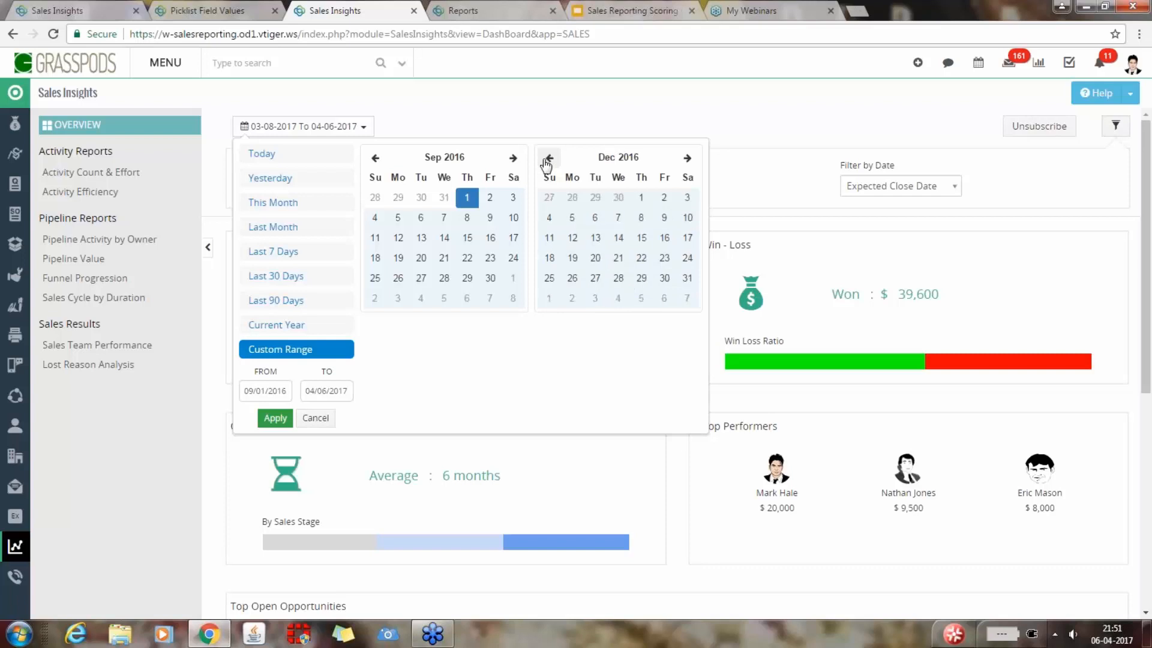
left_click(687, 279)
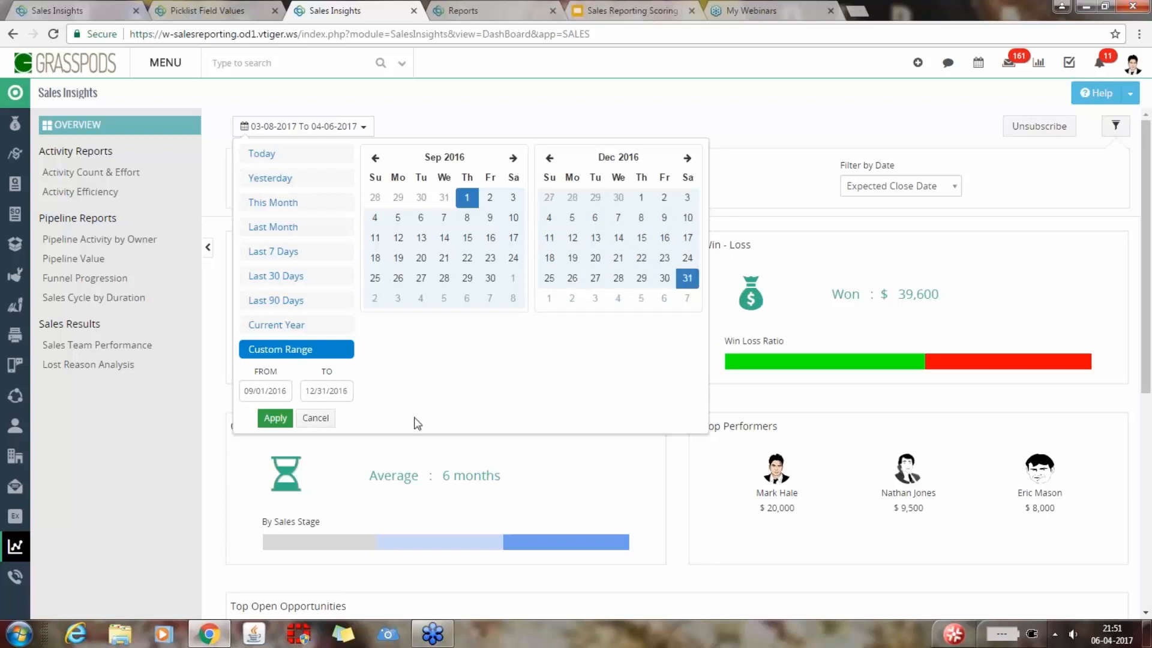
left_click(275, 418)
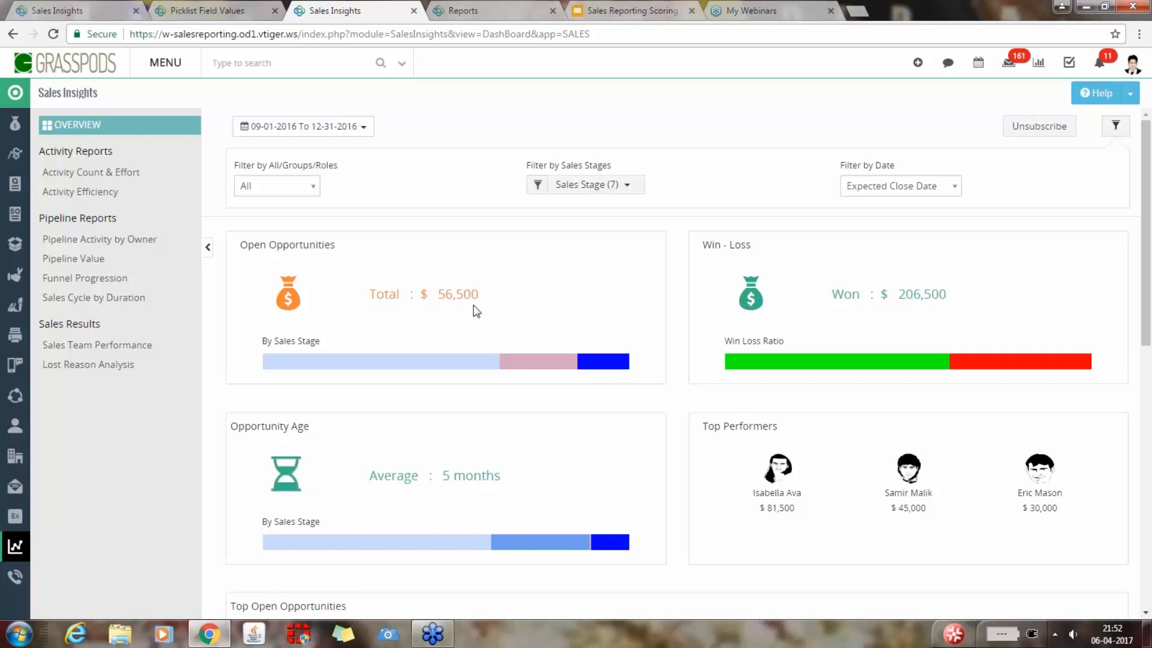
- Examine the segment details of the Open Opportunities, Win - Loss and Opportunity Age bars on the dashboard
mouse_move(405, 362)
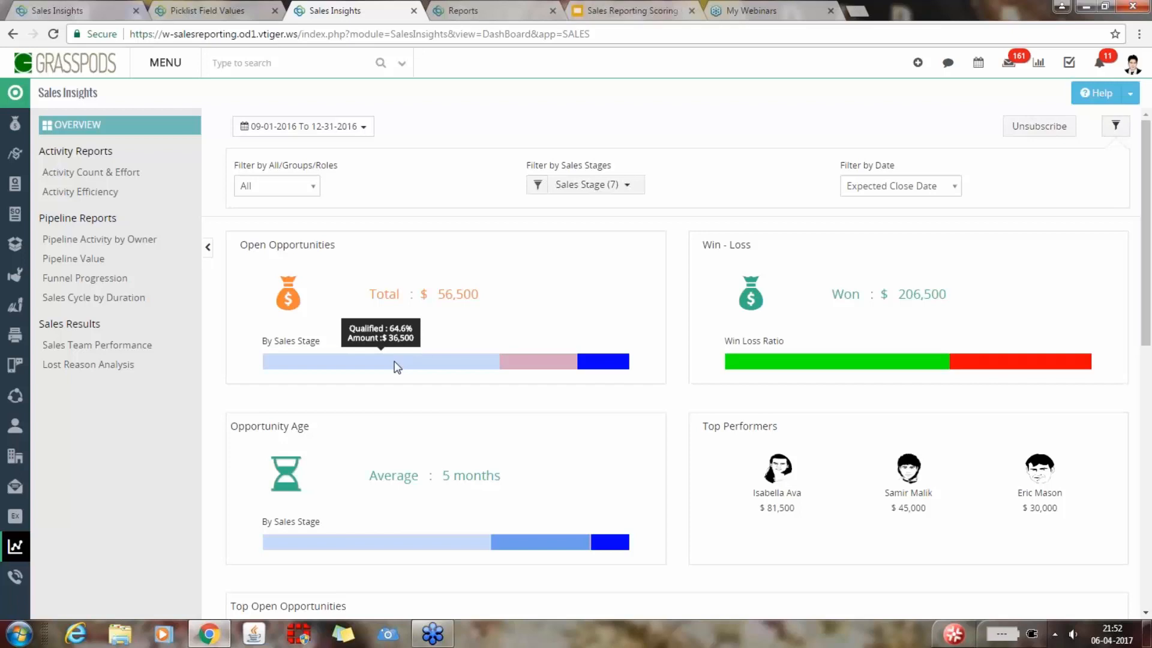
mouse_move(616, 364)
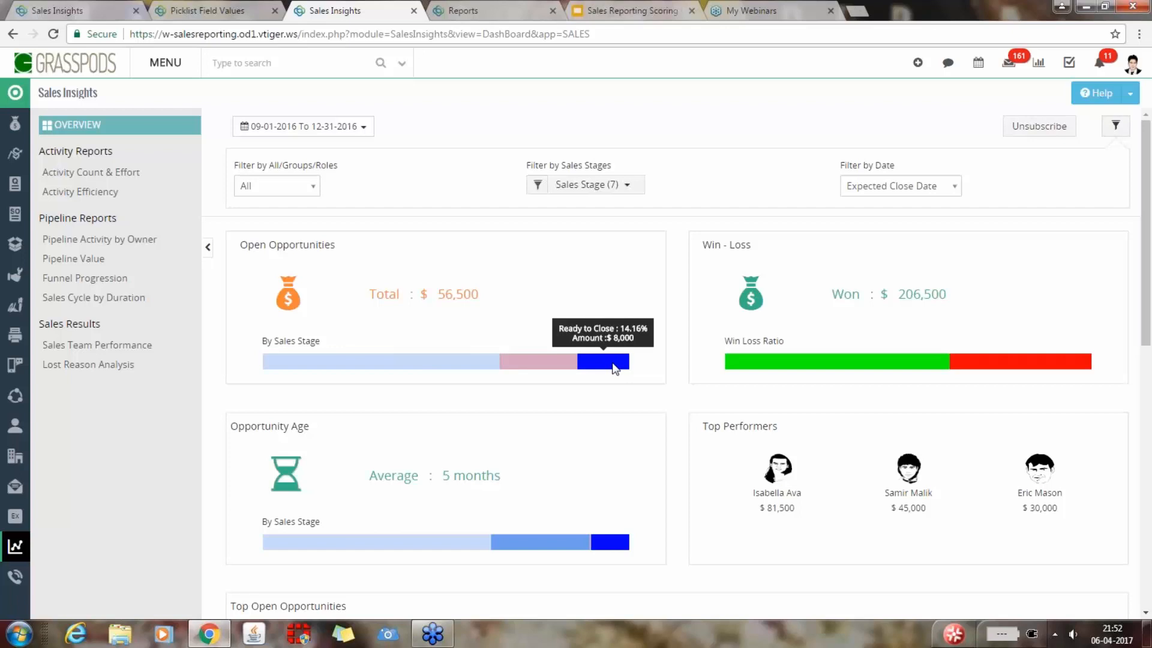
mouse_move(877, 362)
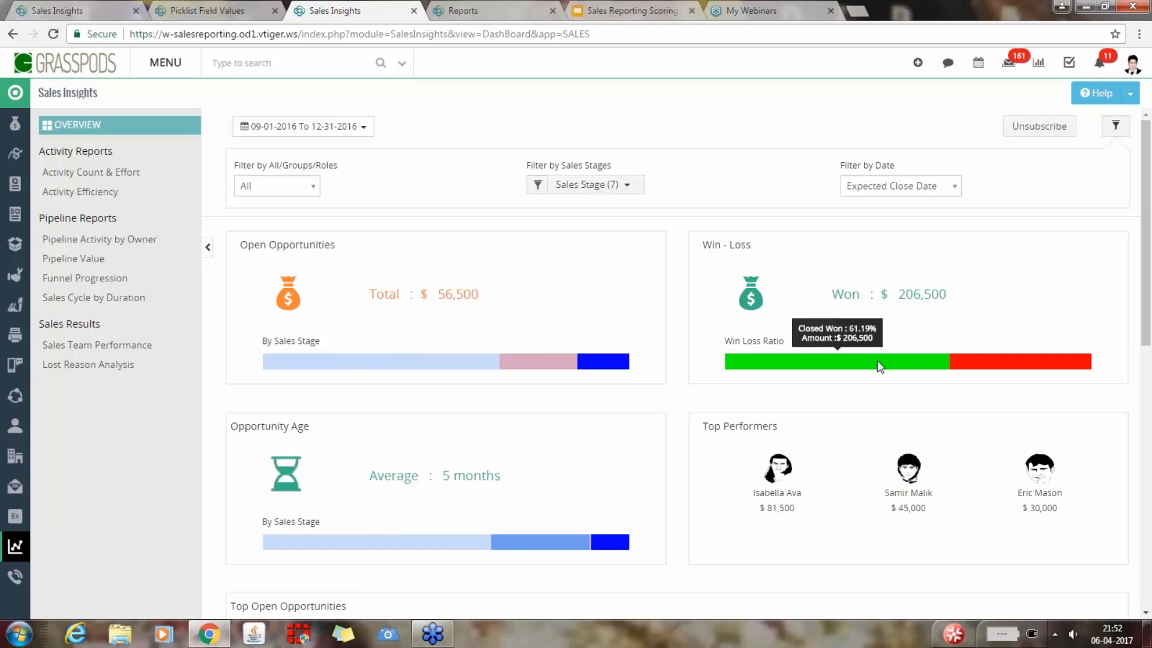
mouse_move(1023, 367)
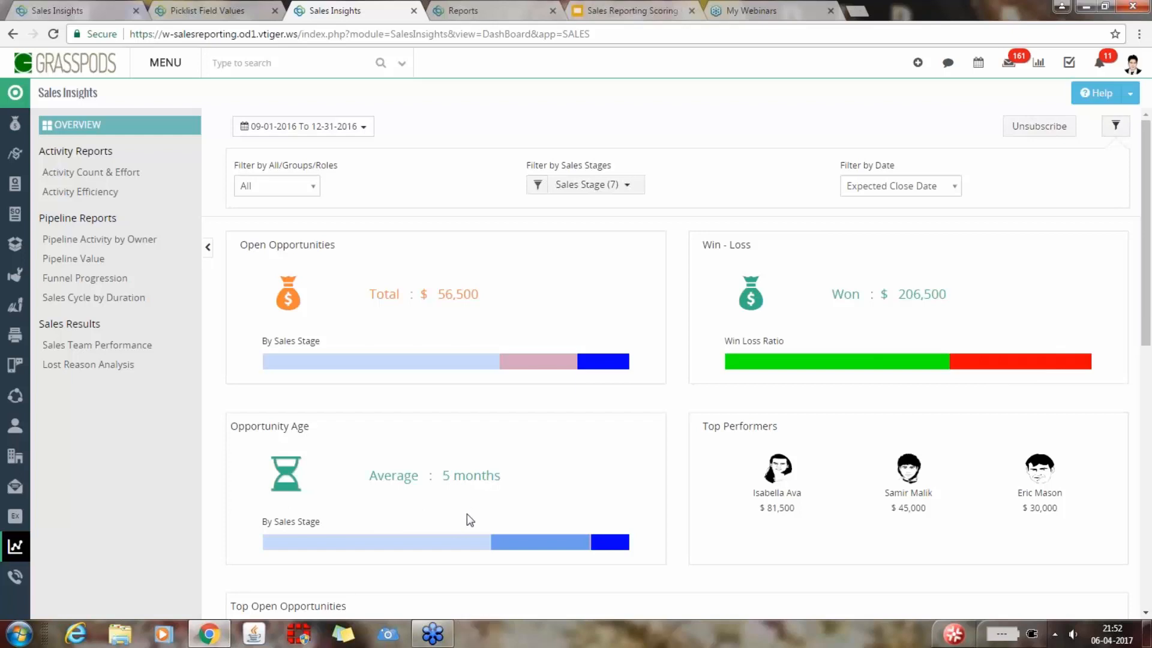
mouse_move(455, 547)
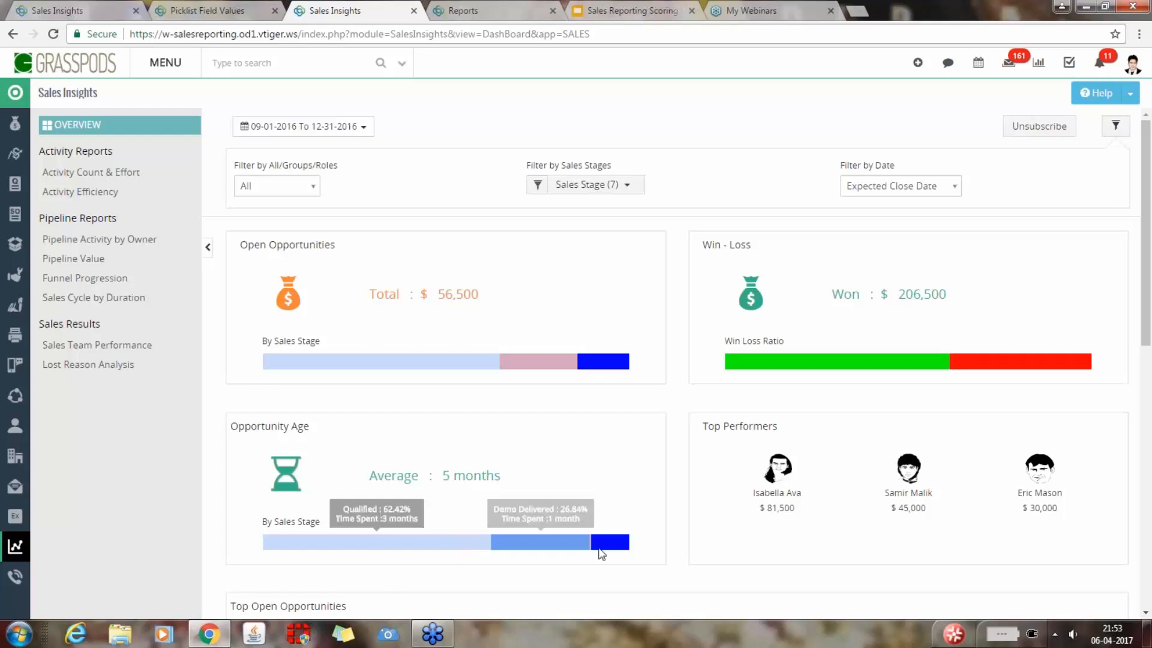
mouse_move(601, 543)
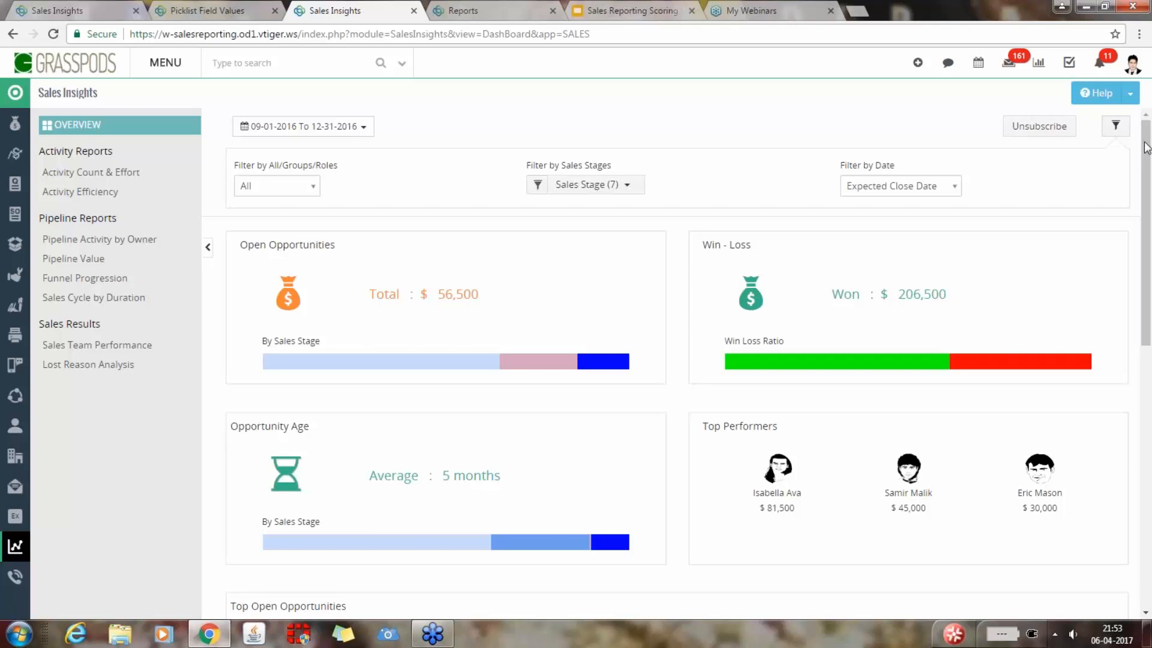
- Review the Top Open Opportunities, Key Metrics of Top Performers and Top Lost Opportunities tables on the dashboard
left_click(1148, 480)
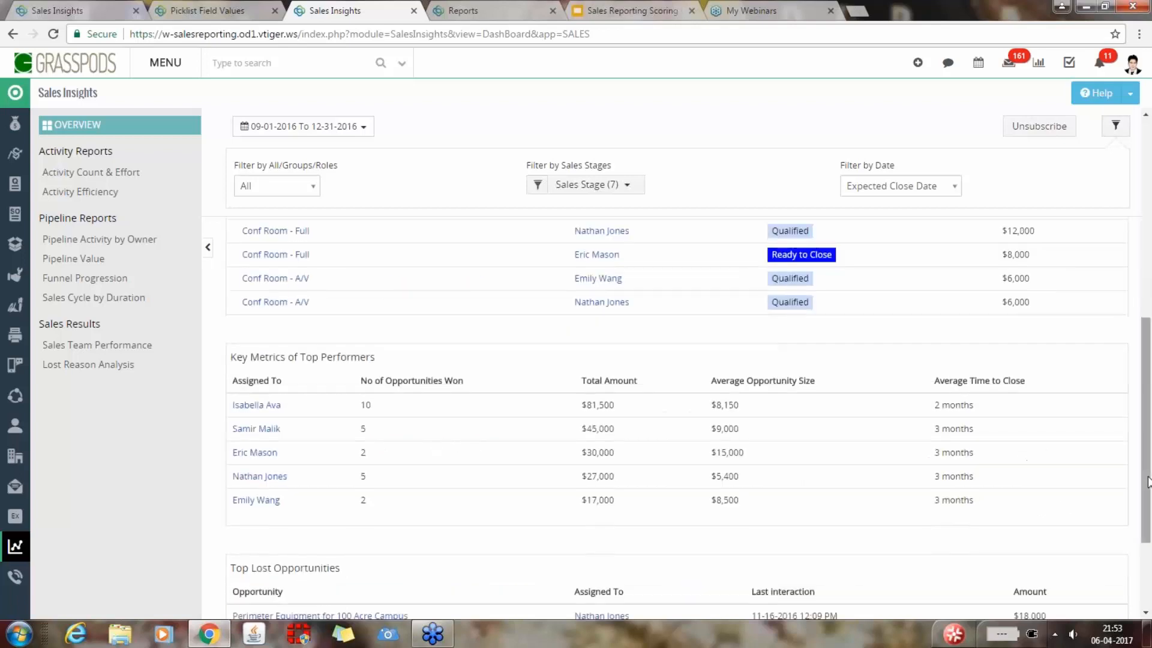
scroll(1148, 474, "up", 2)
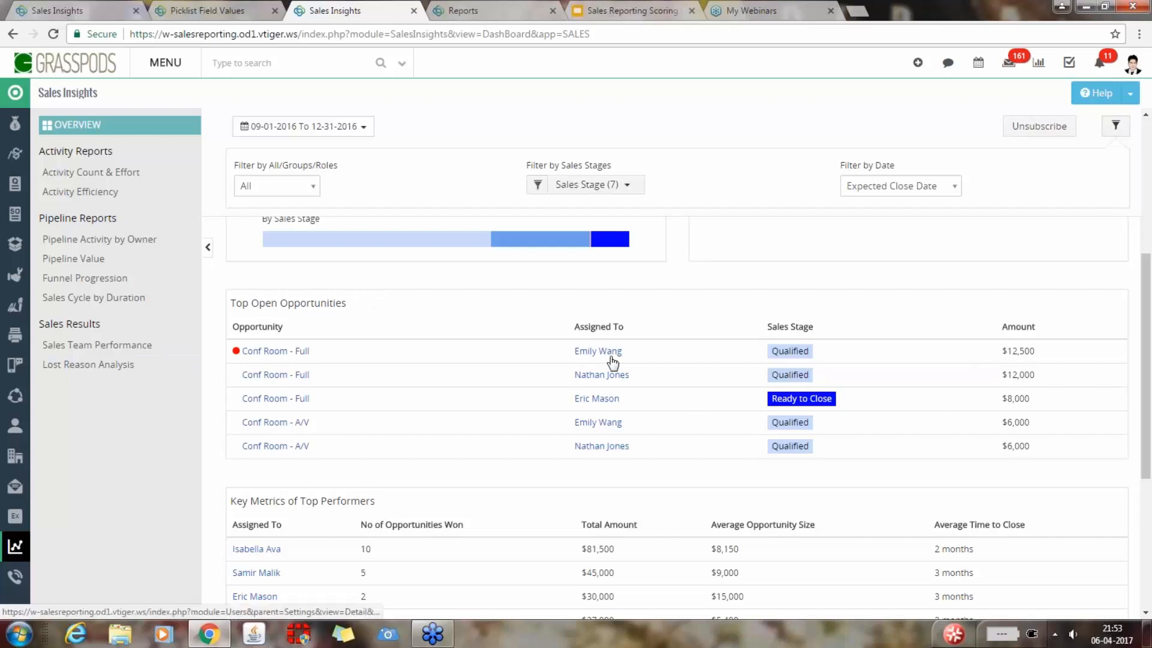
mouse_move(235, 353)
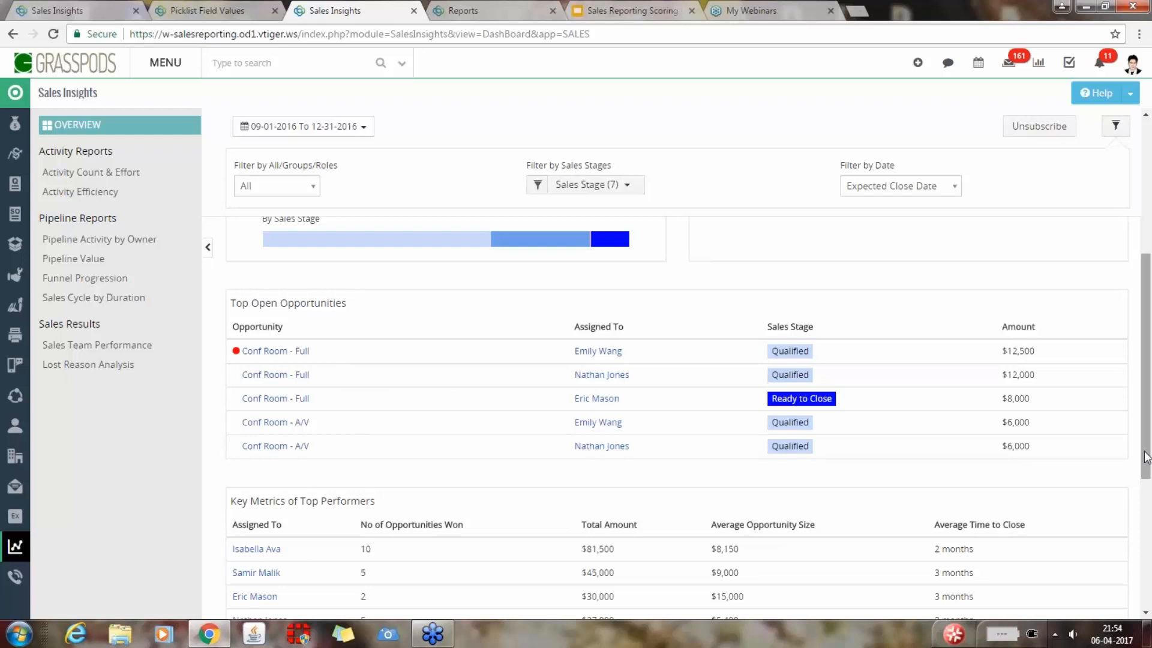
left_click_drag(1147, 463, 1148, 548)
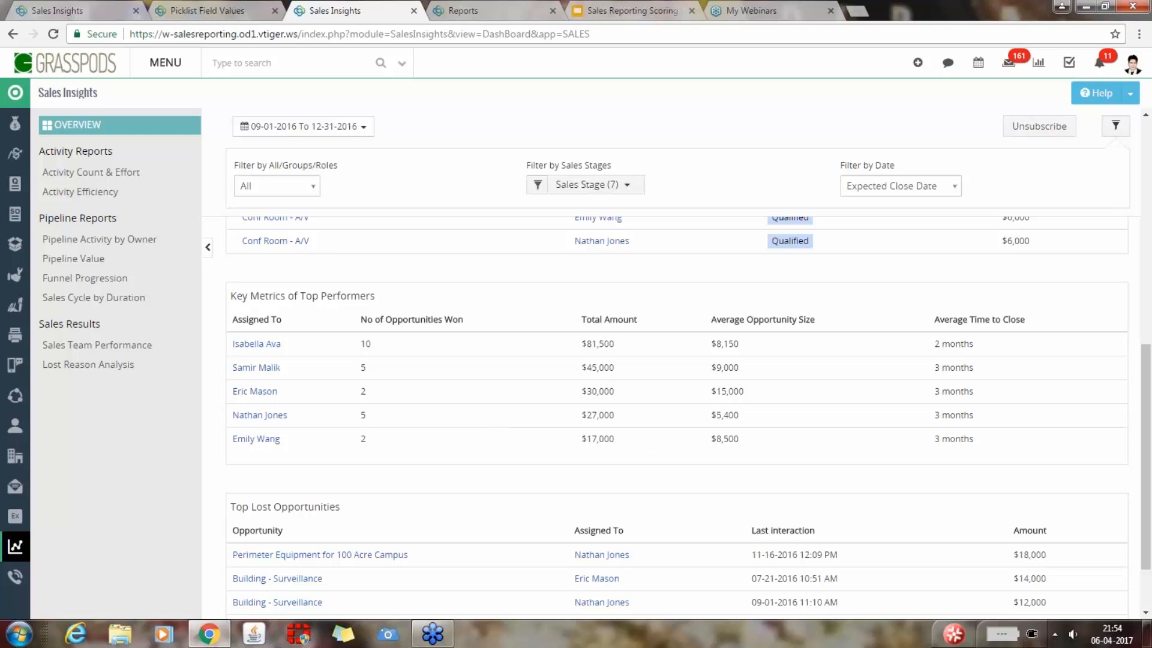
scroll(1146, 461, "down", 3)
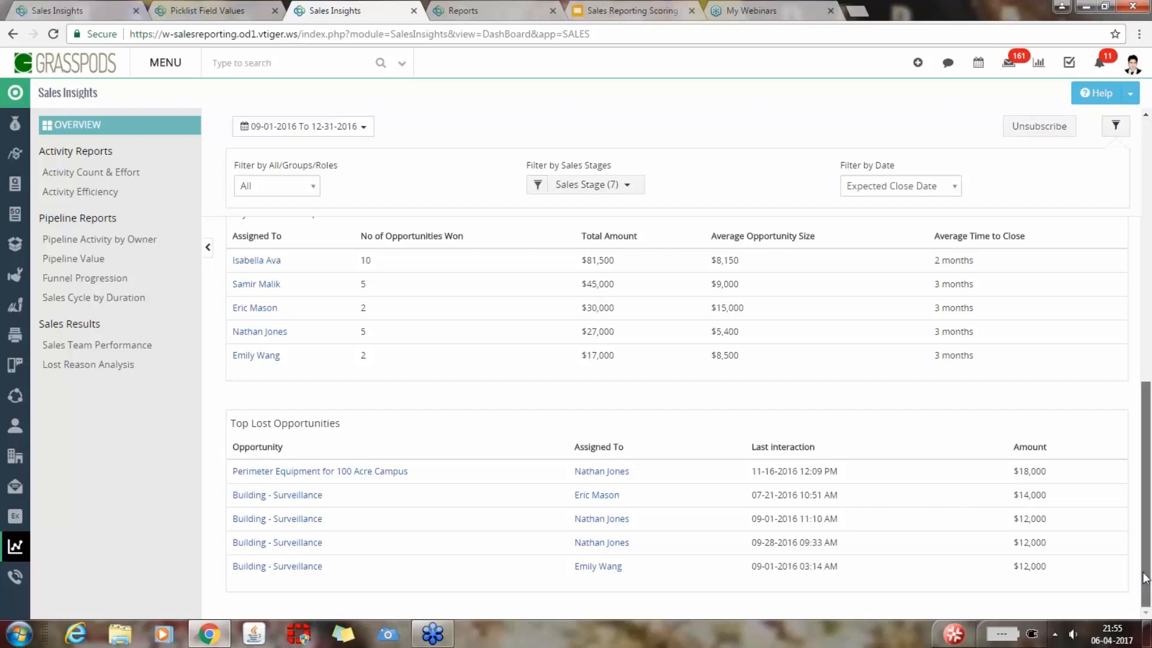
scroll(1144, 579, "up", 8)
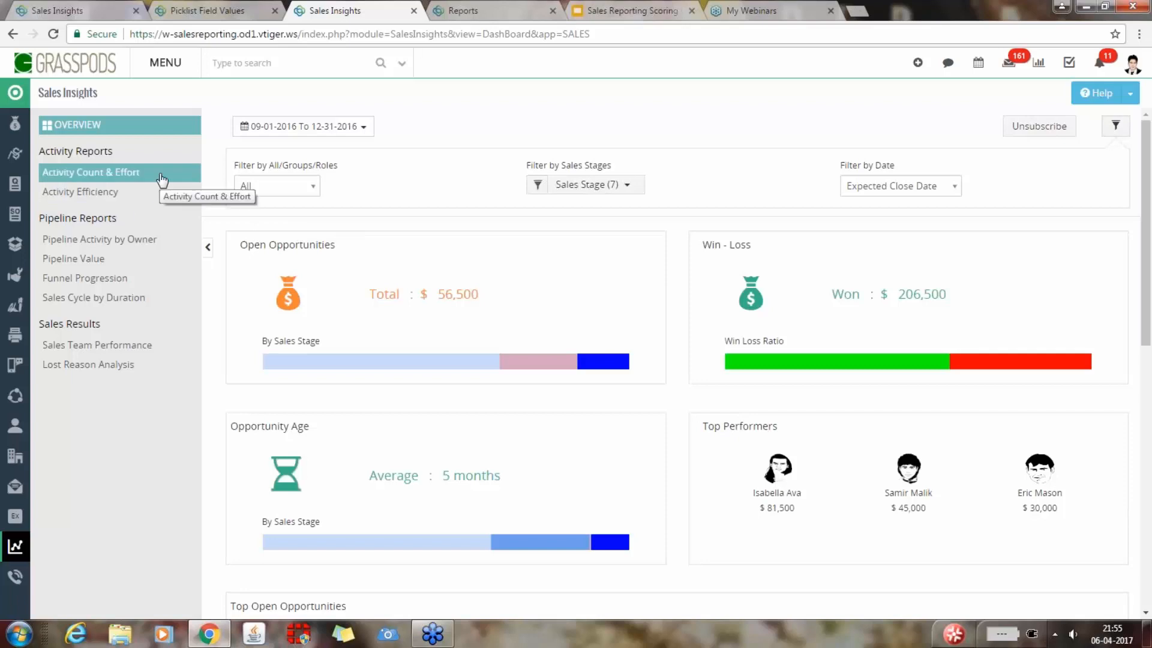
- Open the Pipeline Activity by Owner report and extend its custom date range to end on 03/31/2017
left_click(146, 243)
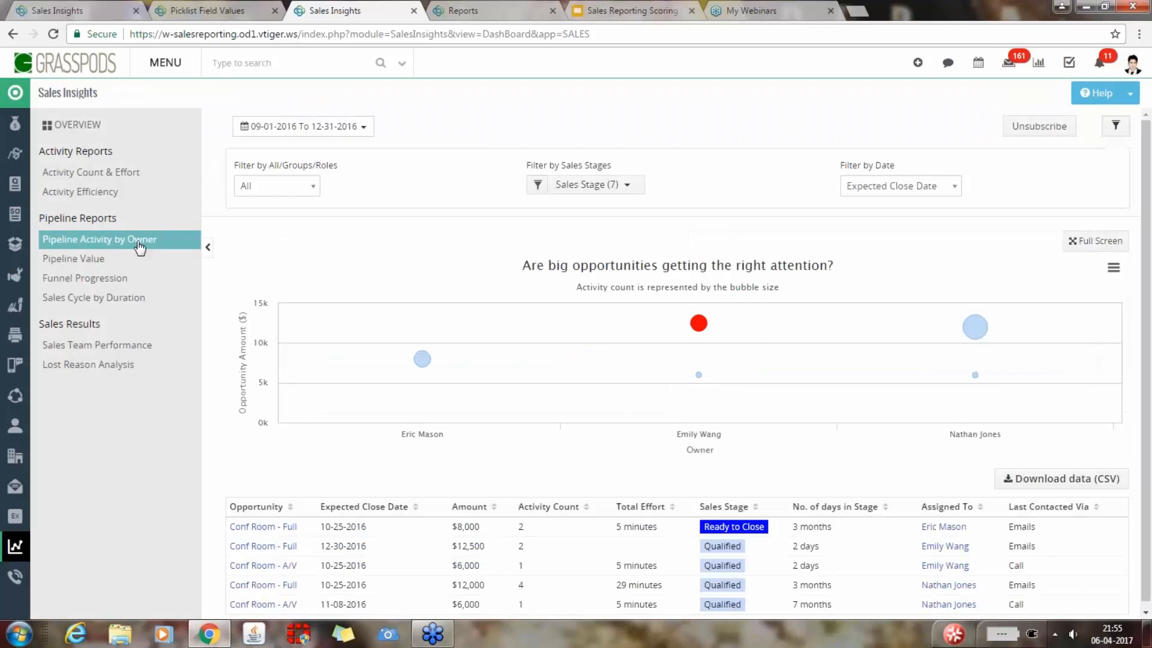
left_click(365, 130)
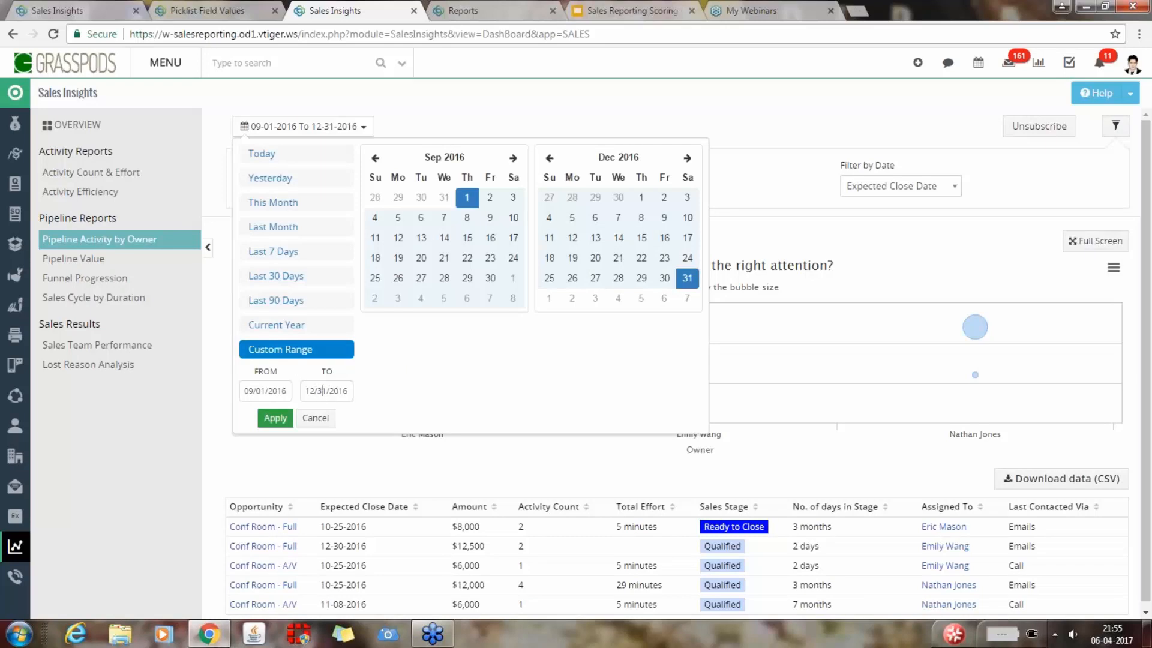
left_click(688, 157)
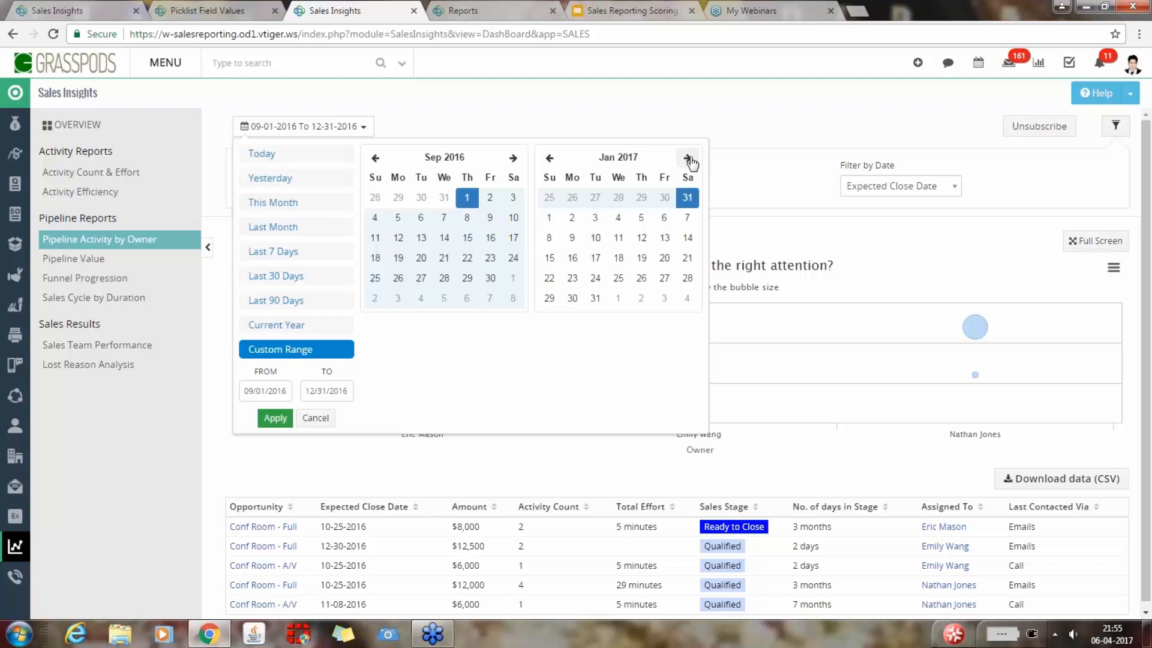
left_click(688, 159)
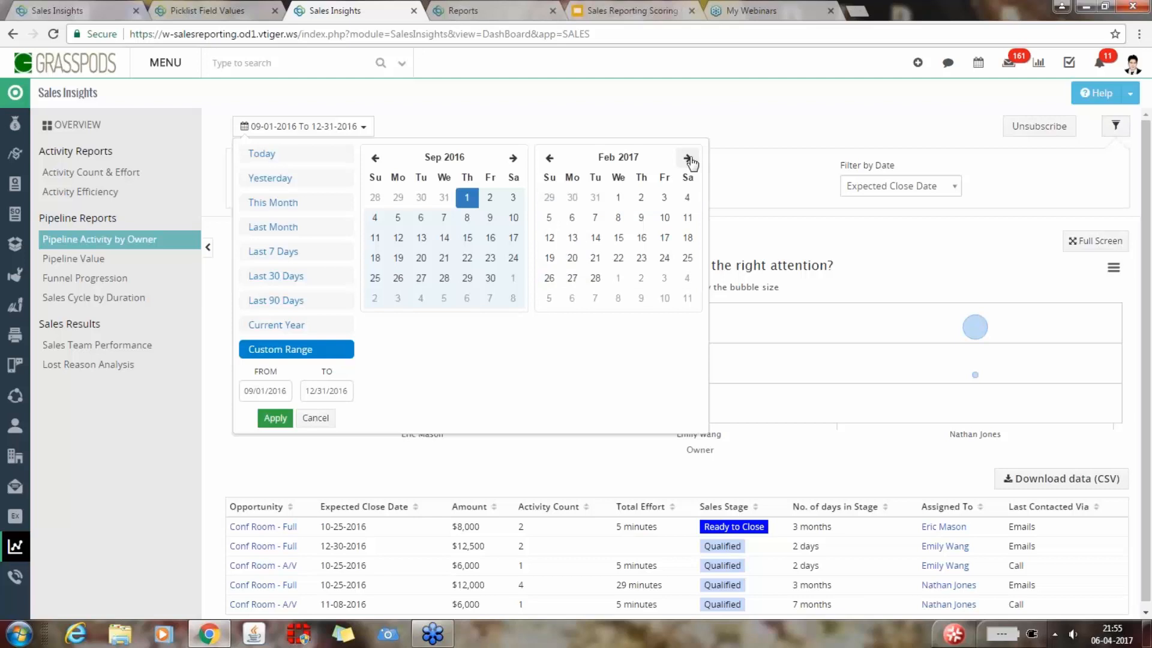
left_click(688, 157)
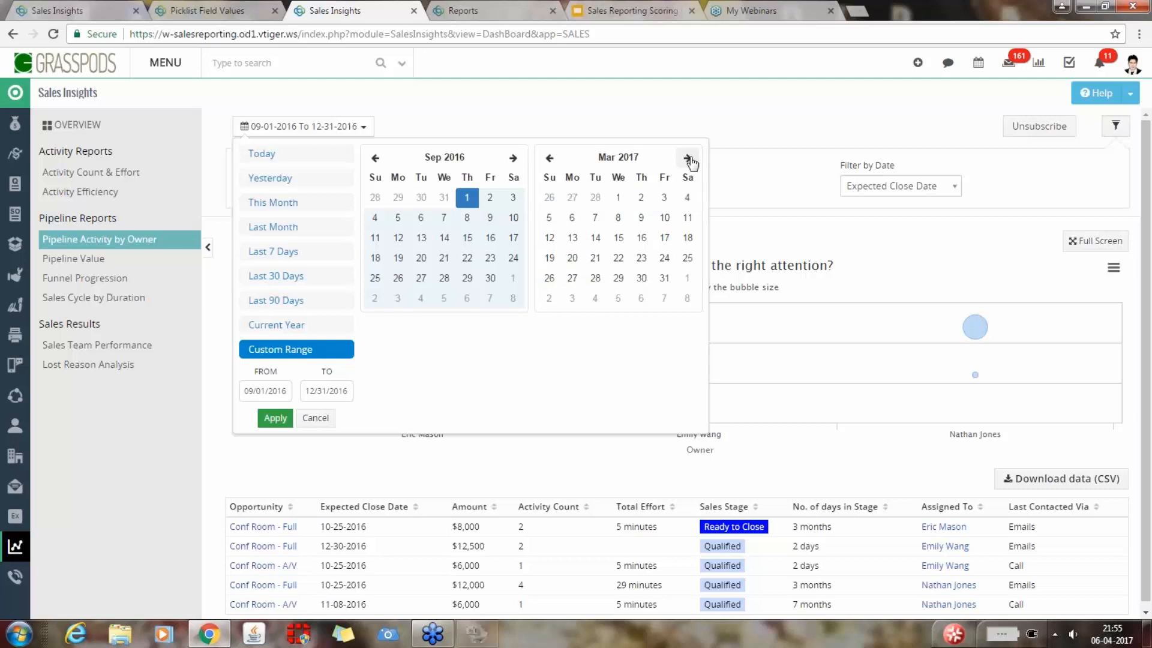
left_click(666, 279)
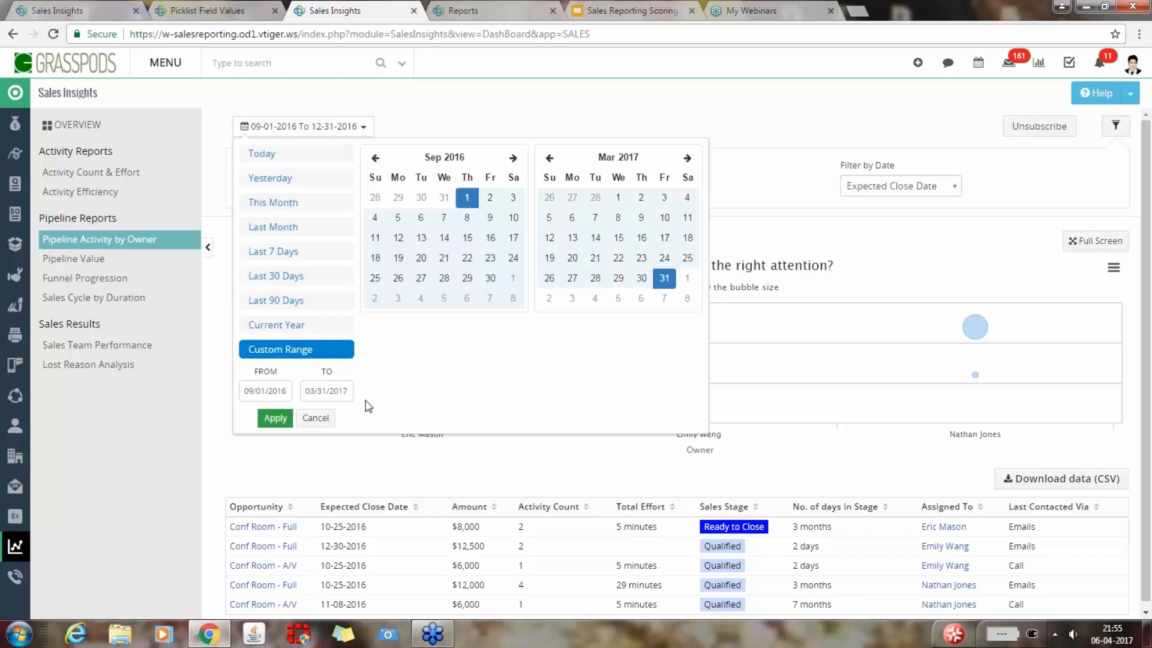
left_click(275, 418)
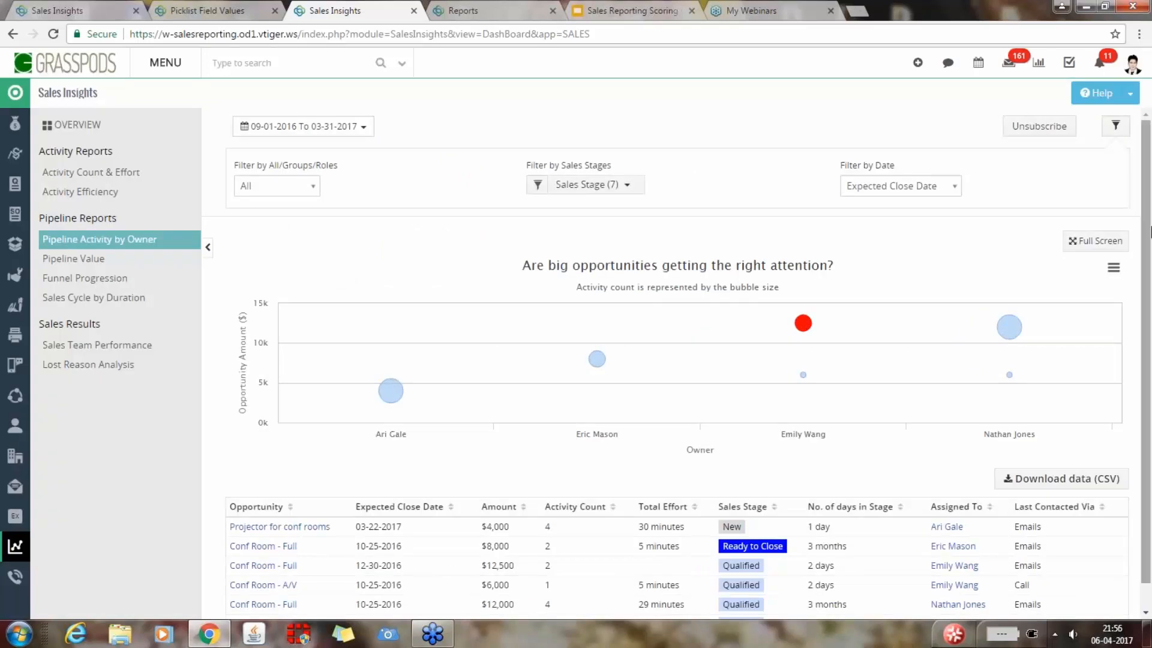
- View the opportunity bubble chart in full screen and examine the bubbles of the individual owners
left_click(1095, 240)
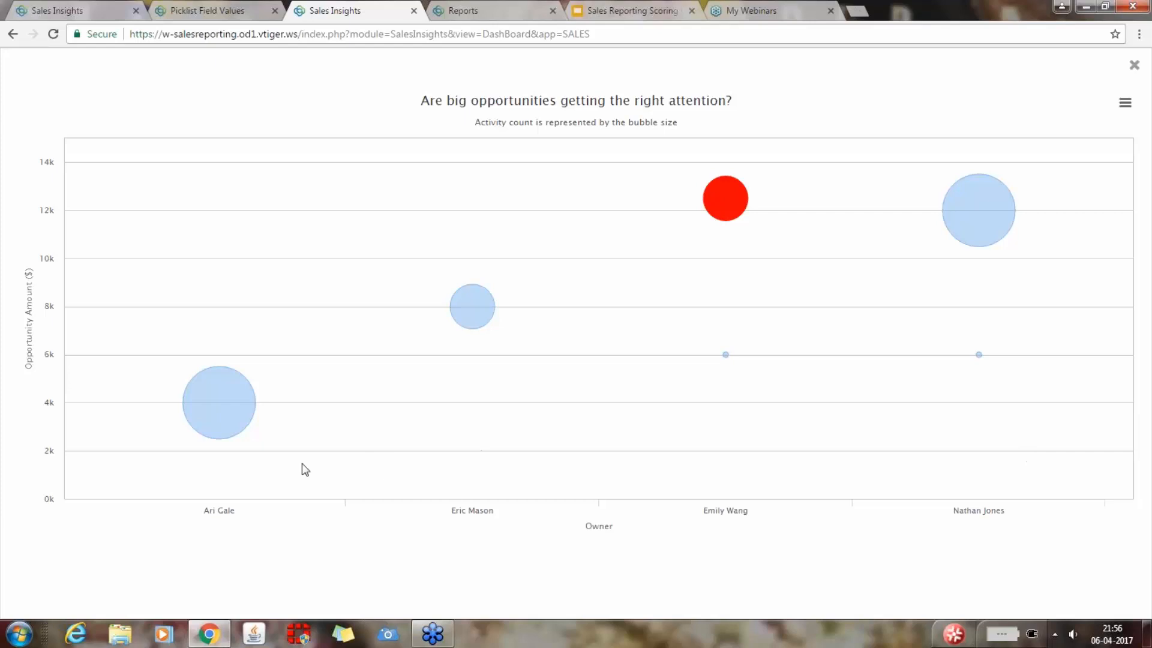
mouse_move(211, 401)
mouse_move(749, 181)
mouse_move(939, 240)
left_click(1134, 67)
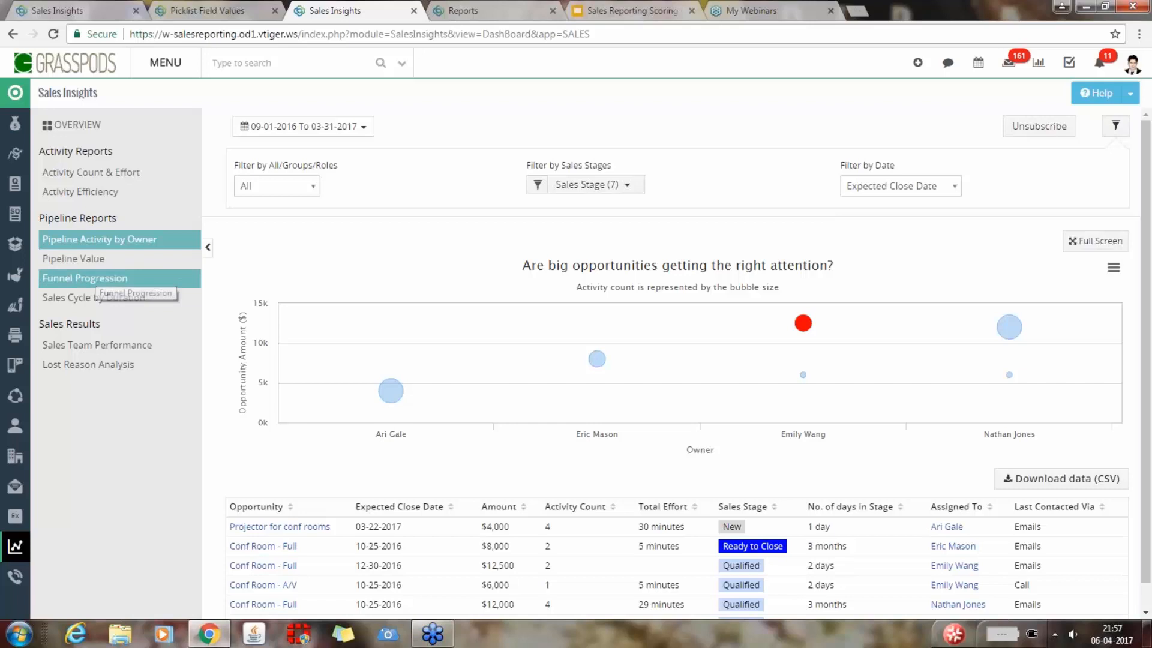
- Open the Funnel Progression report and examine the Win % and Remaining figures of the Ready to Close stage
left_click(91, 279)
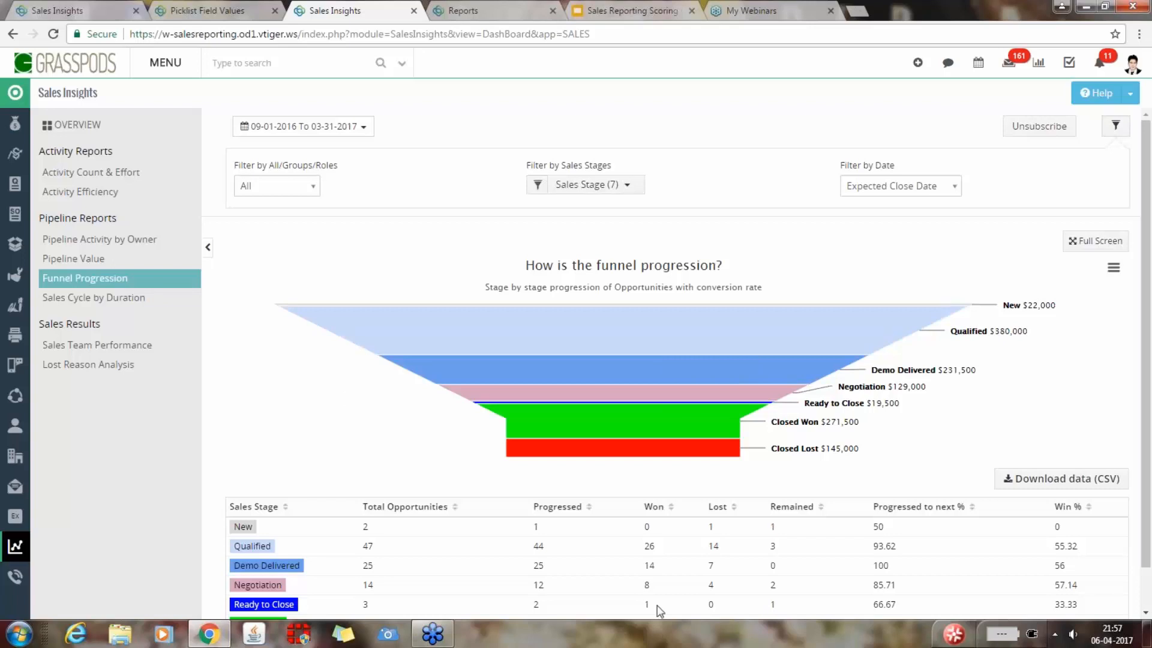
scroll(1147, 519, "down", 1)
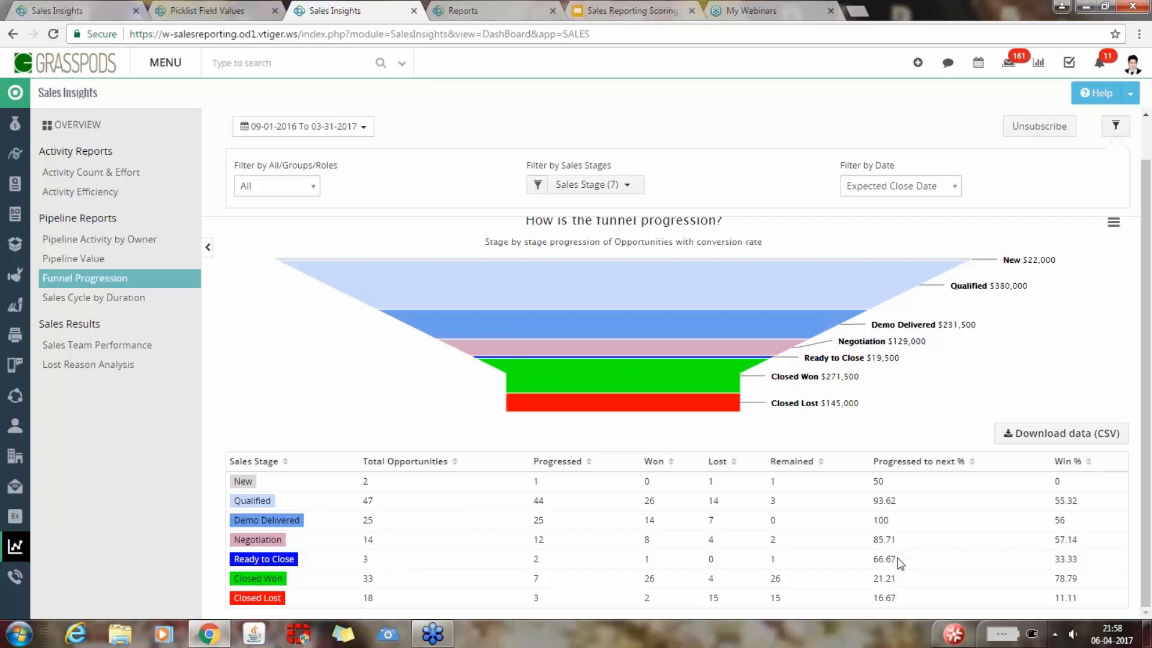
double_click(1063, 559)
double_click(773, 559)
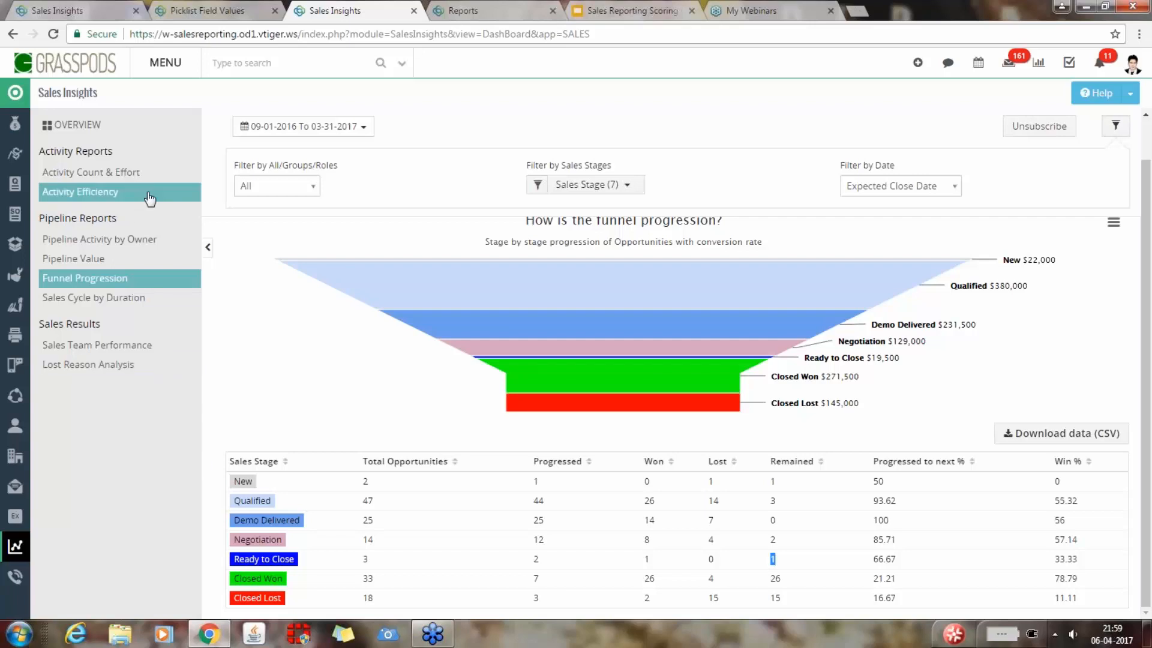
- Show the Activity Efficiency report with its filter options hidden and its conversions chart in full screen
left_click(119, 192)
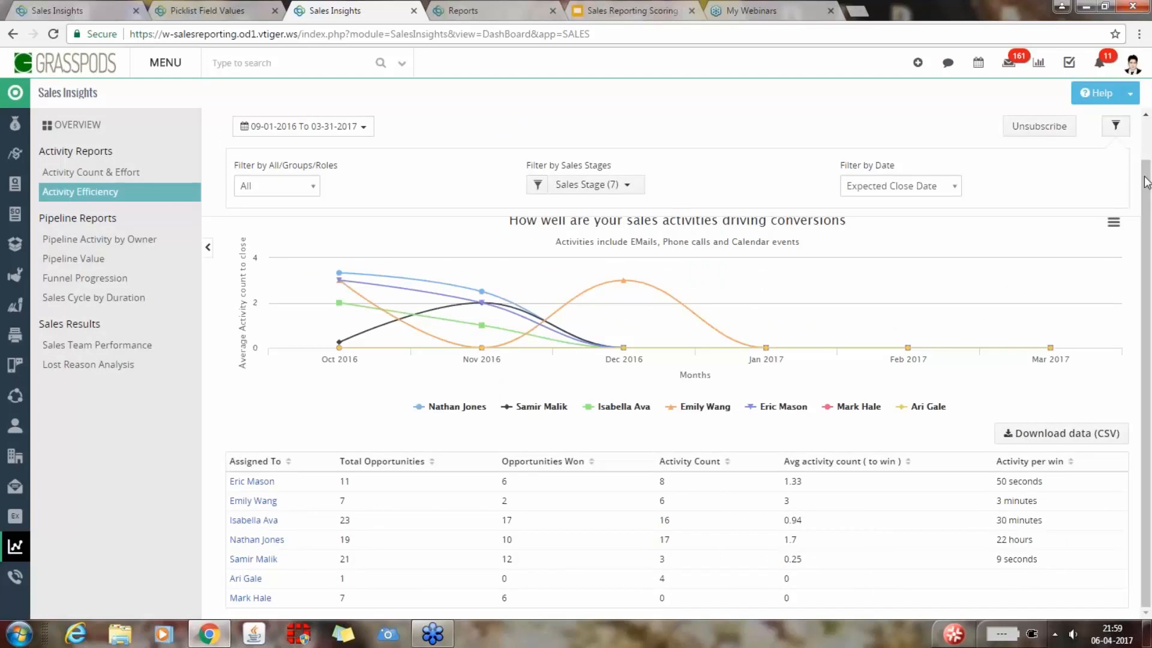
double_click(1114, 126)
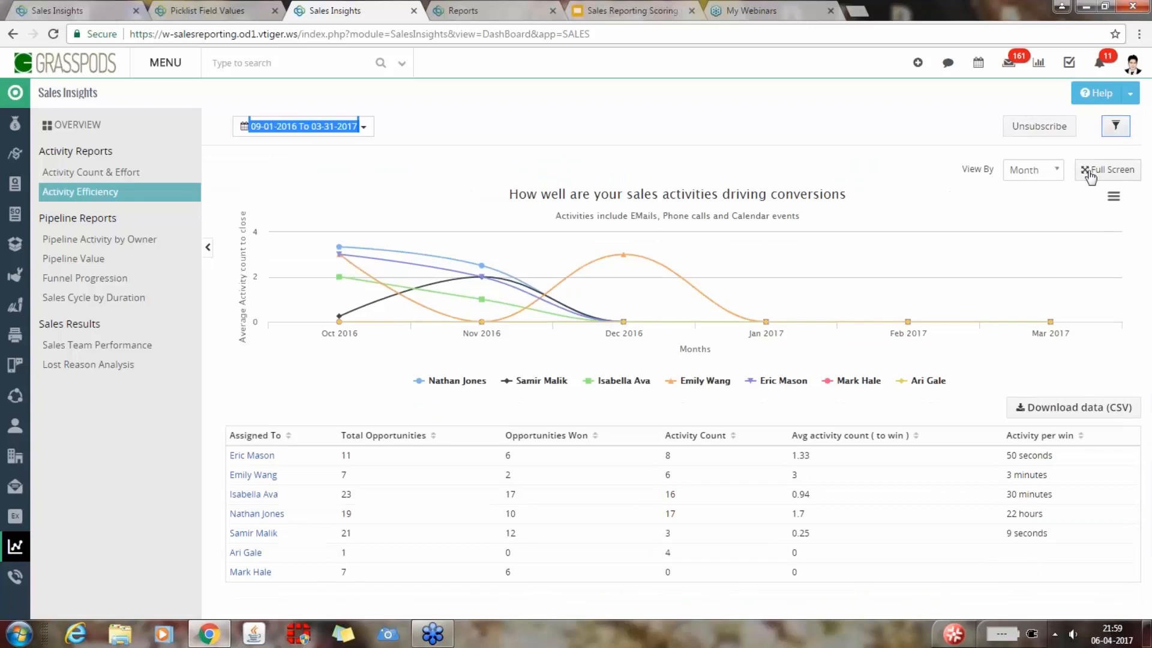
left_click(1107, 170)
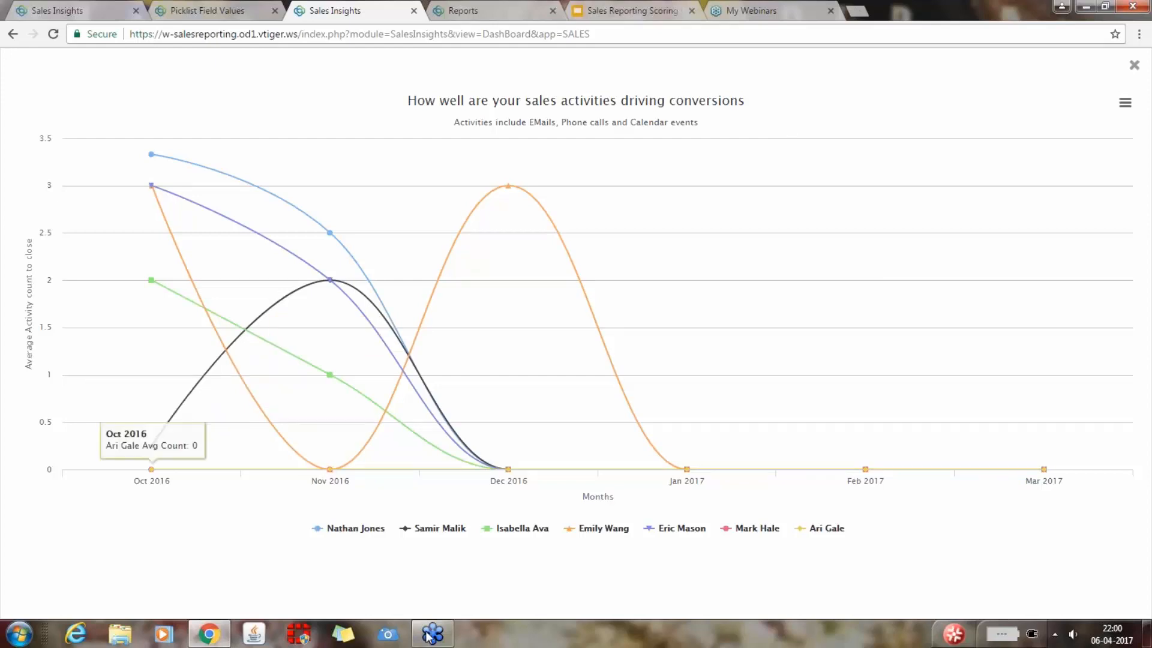
- Hide the orange, purple and light blue owner lines and inspect the black line's Nov 2016 and the green line's Oct 2016 points
left_click(571, 530)
left_click(659, 532)
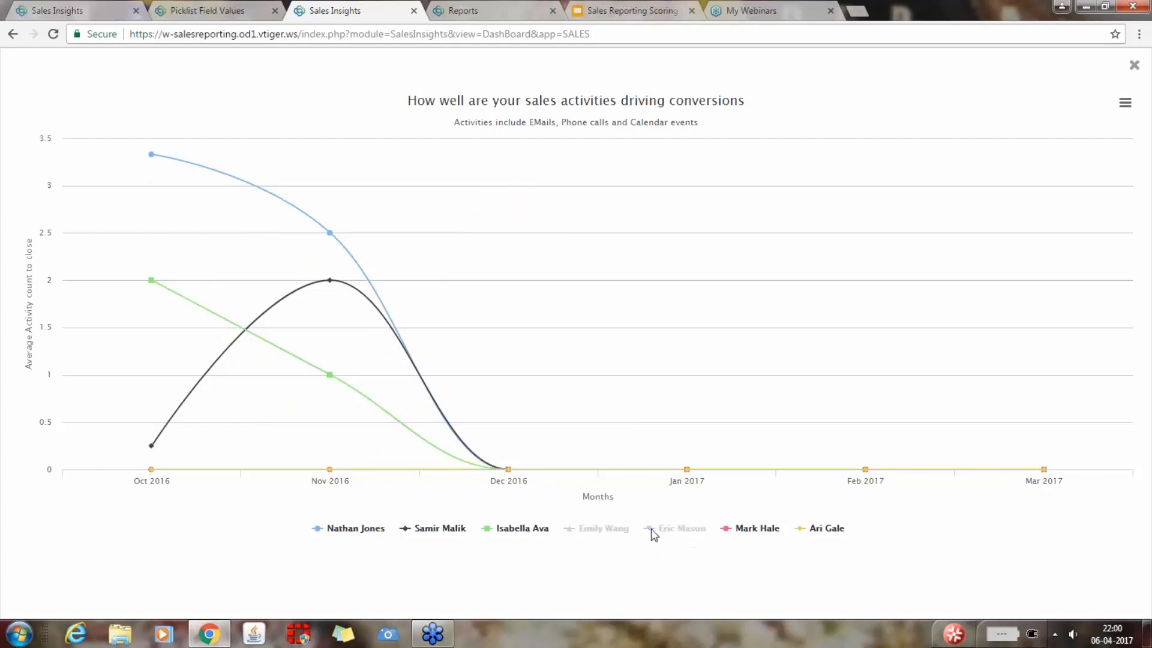
left_click(318, 531)
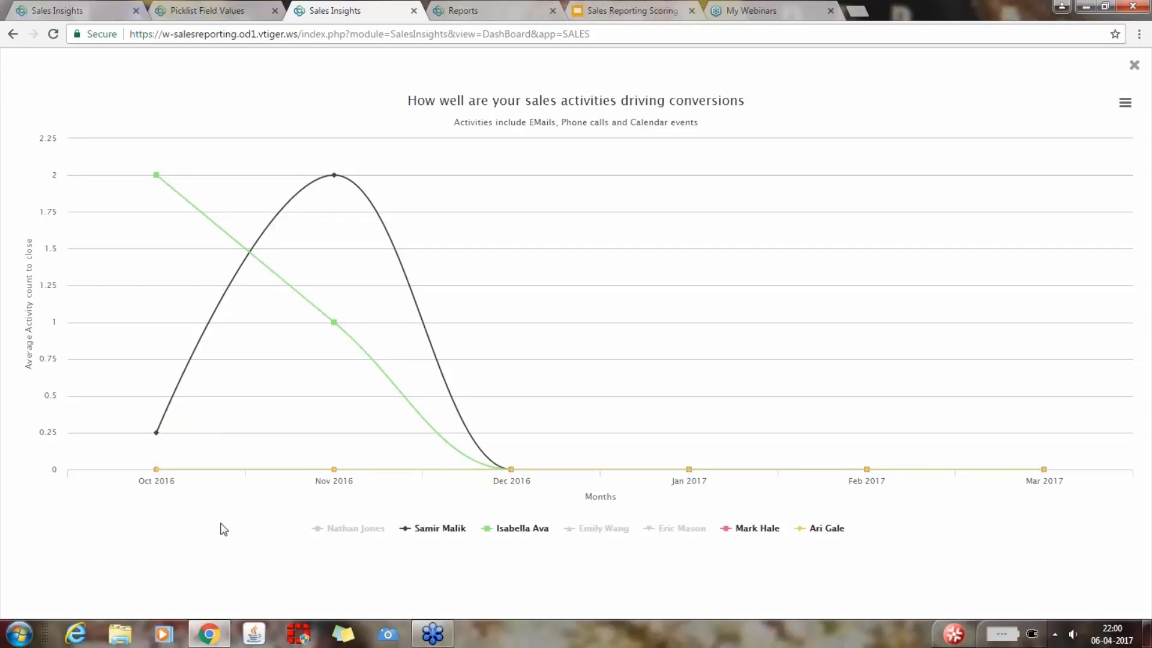
mouse_move(334, 176)
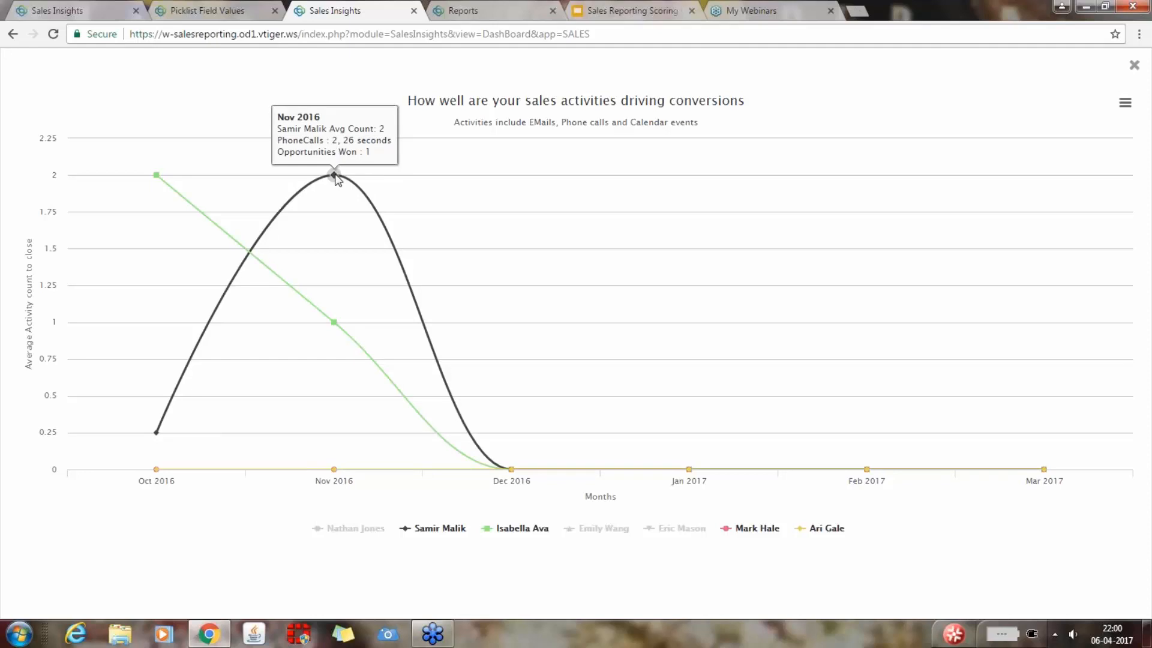
mouse_move(158, 175)
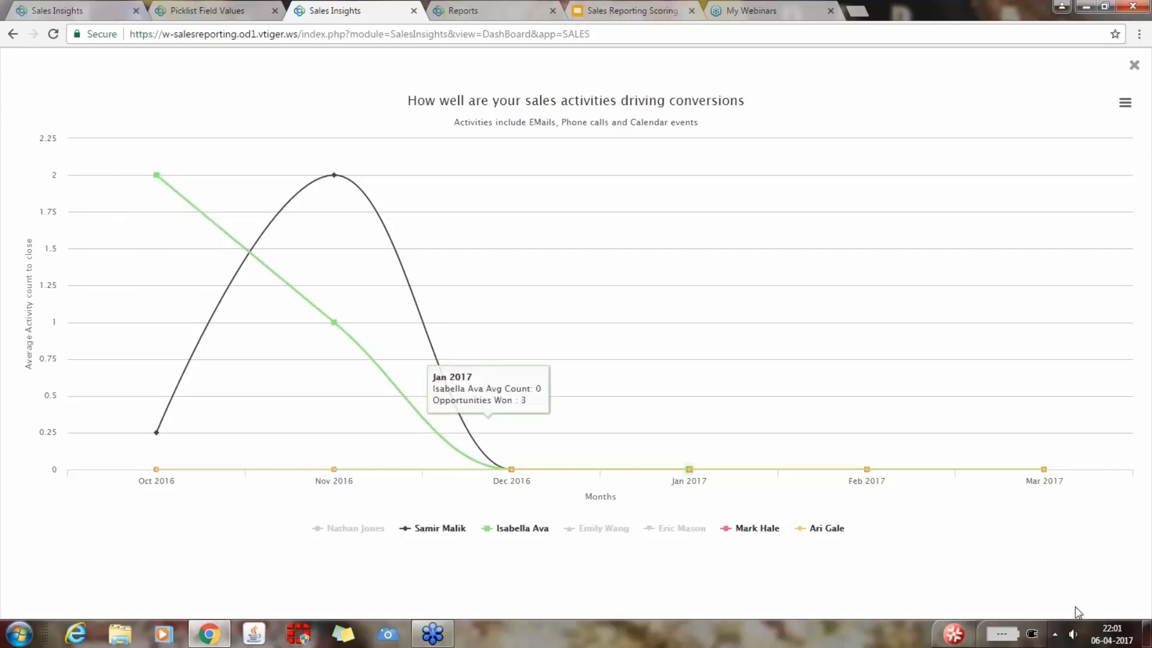
- Bring the purple owner line back into the conversions chart and leave the full-screen view
left_click(758, 530)
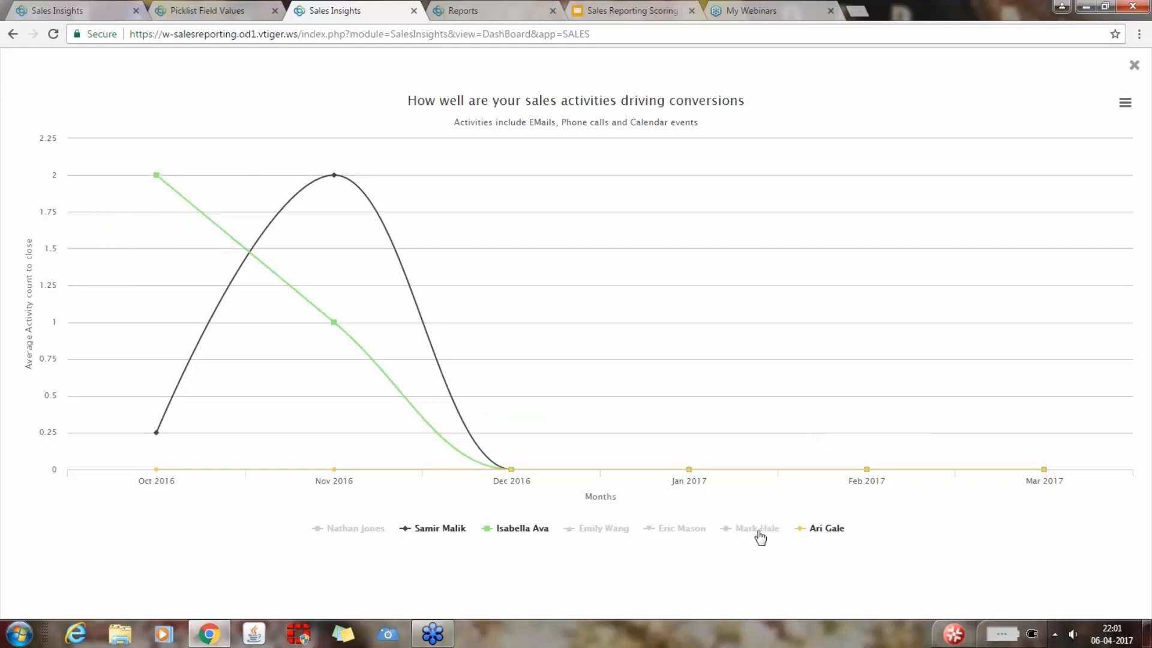
left_click(757, 531)
left_click(668, 536)
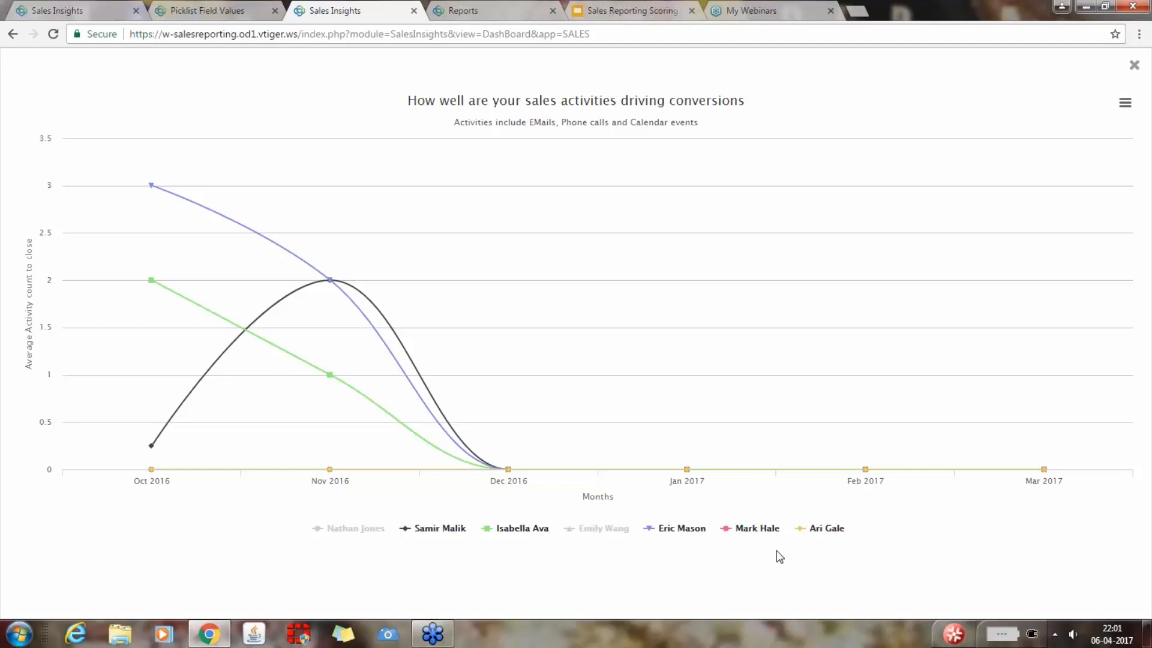
left_click(1134, 66)
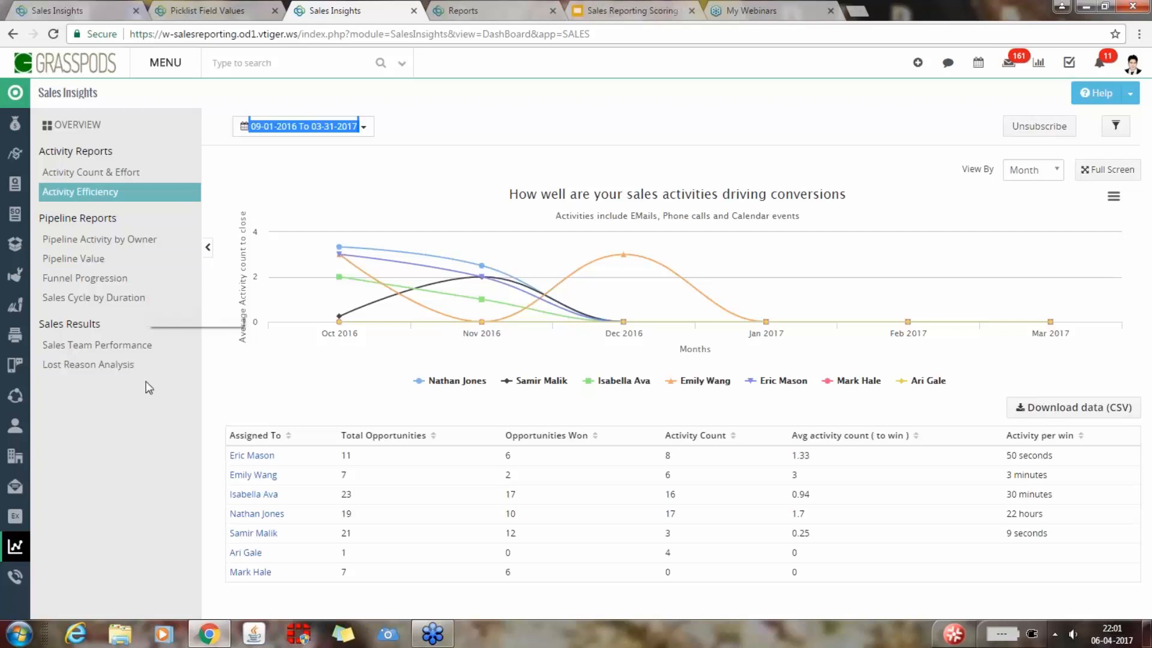
- Open the Lost Reason Analysis report under Sales Results
left_click(106, 365)
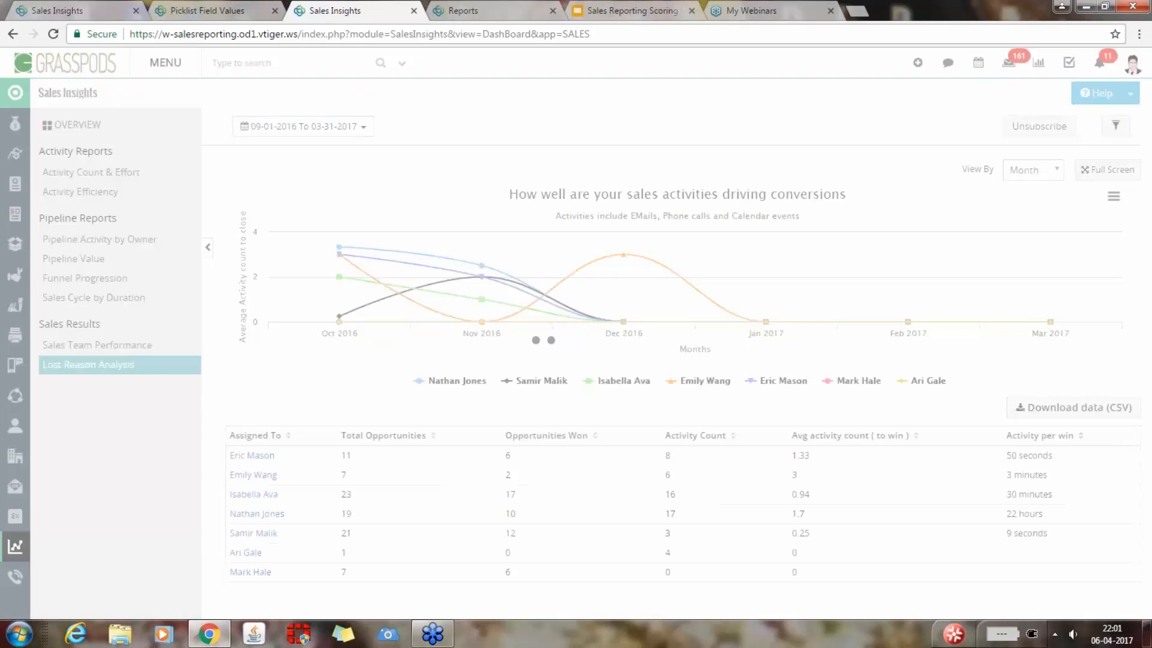